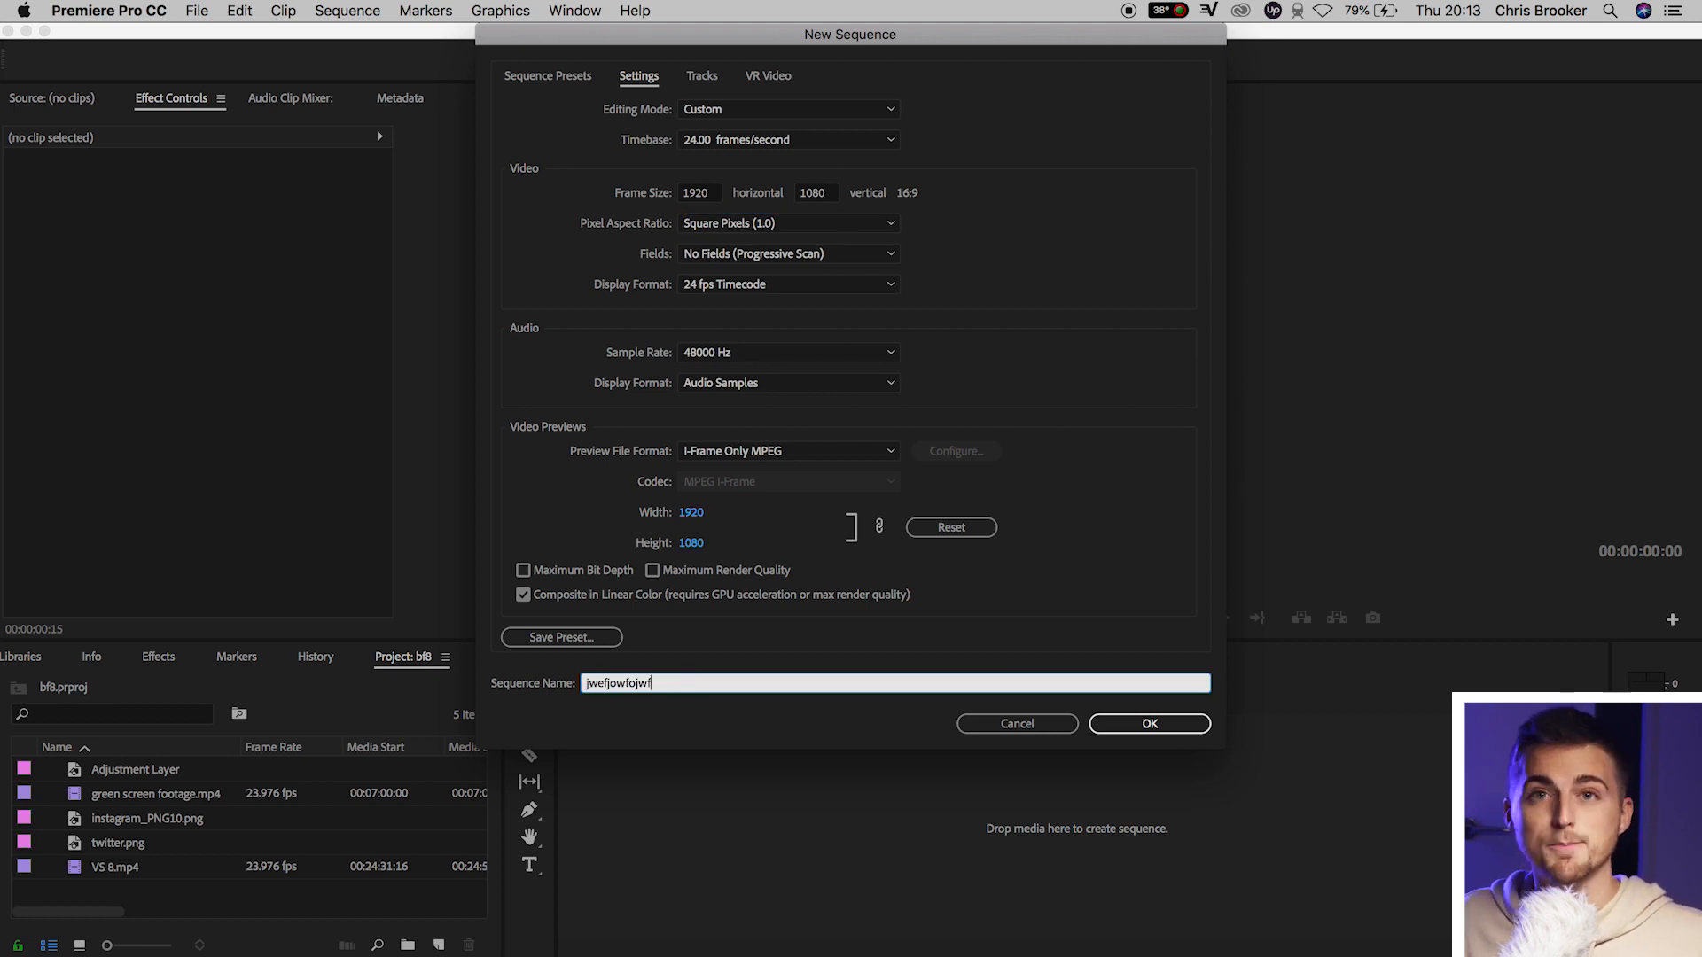
Create the sequence from the current settings and place instagram_PNG10.png at the start of video track V1
click(1188, 723)
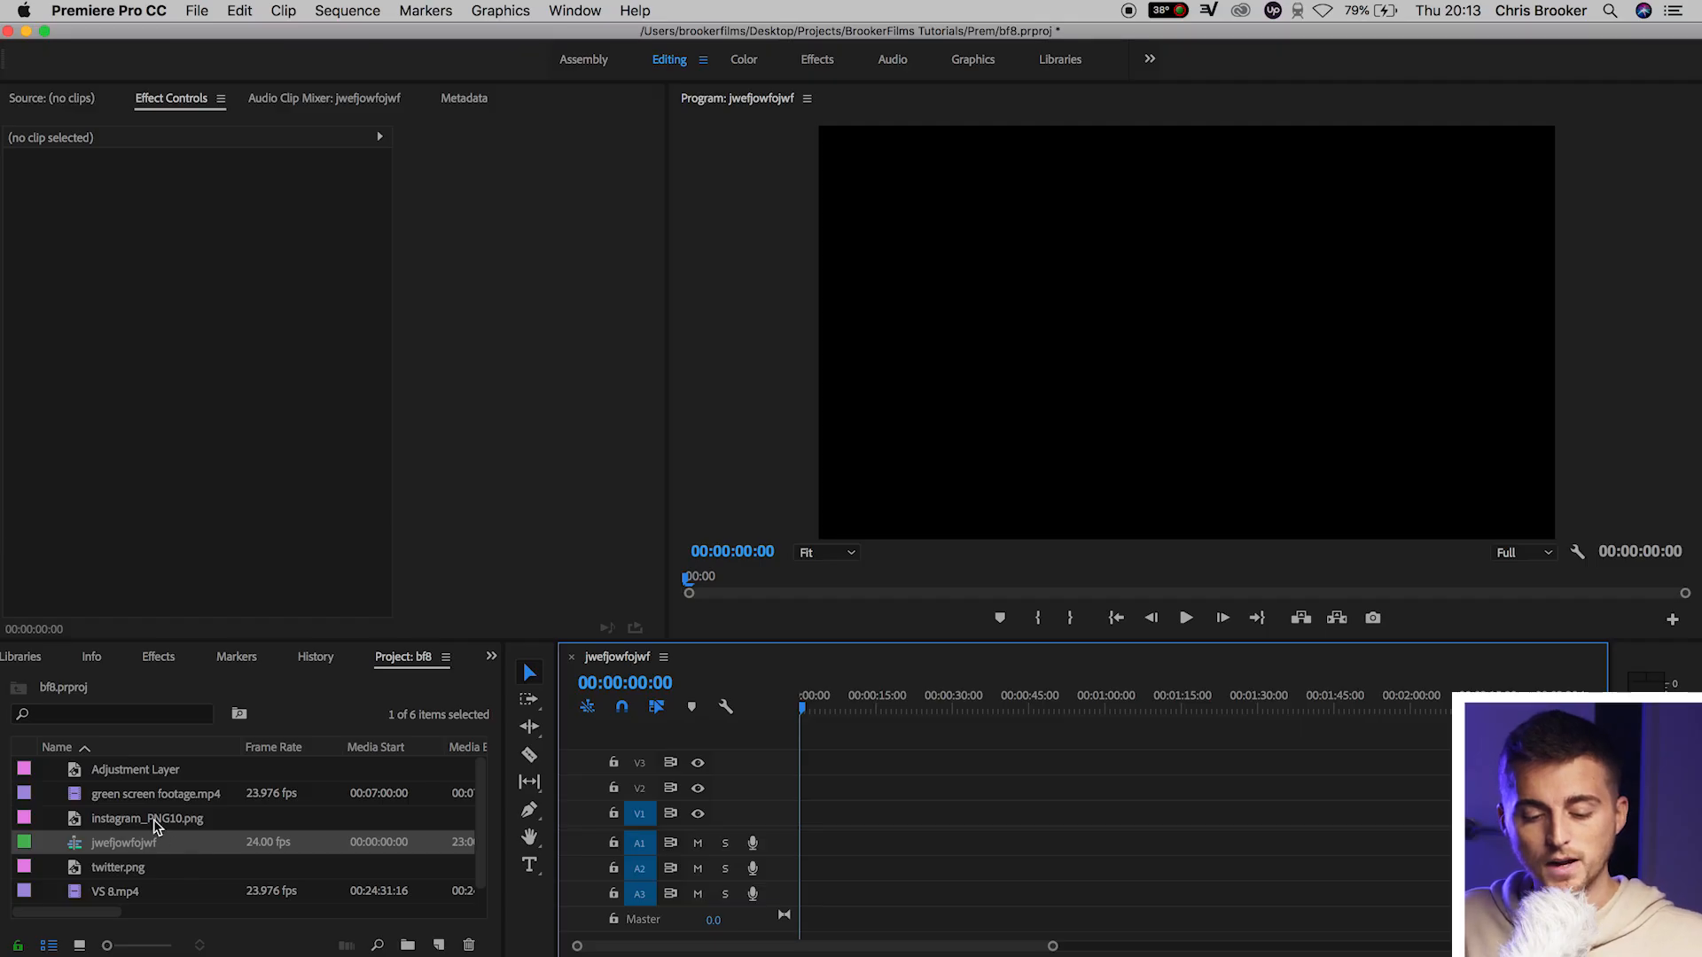
drag(155, 827, 812, 817)
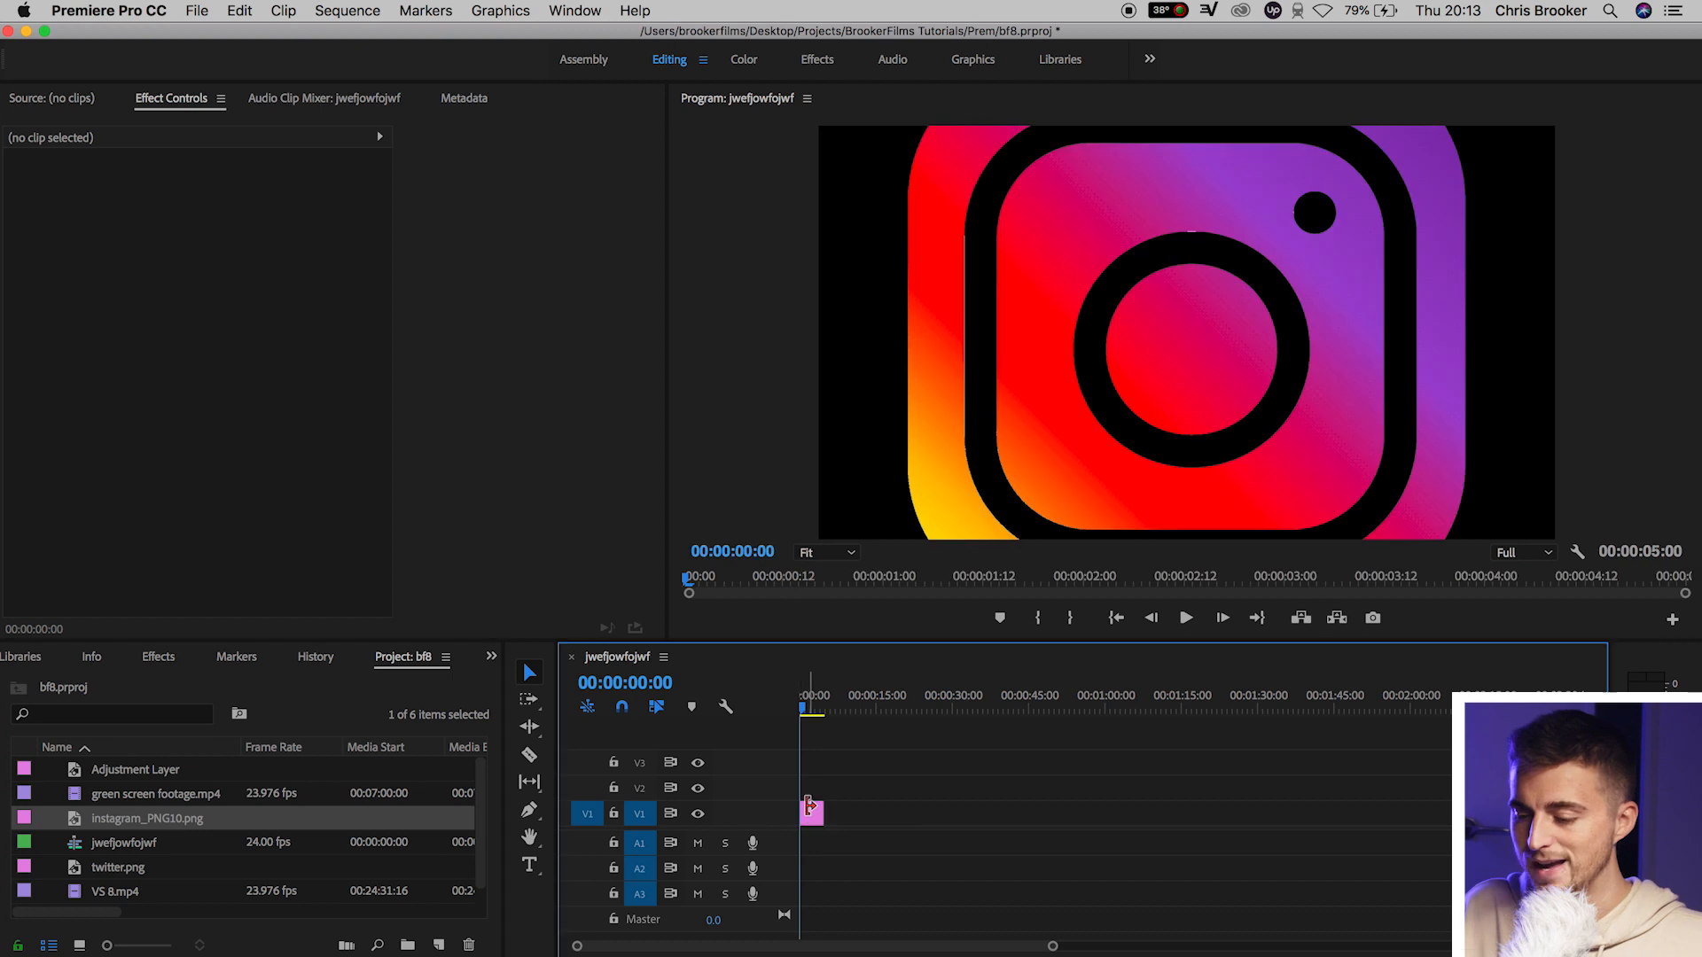
key(equal)
key(equal)
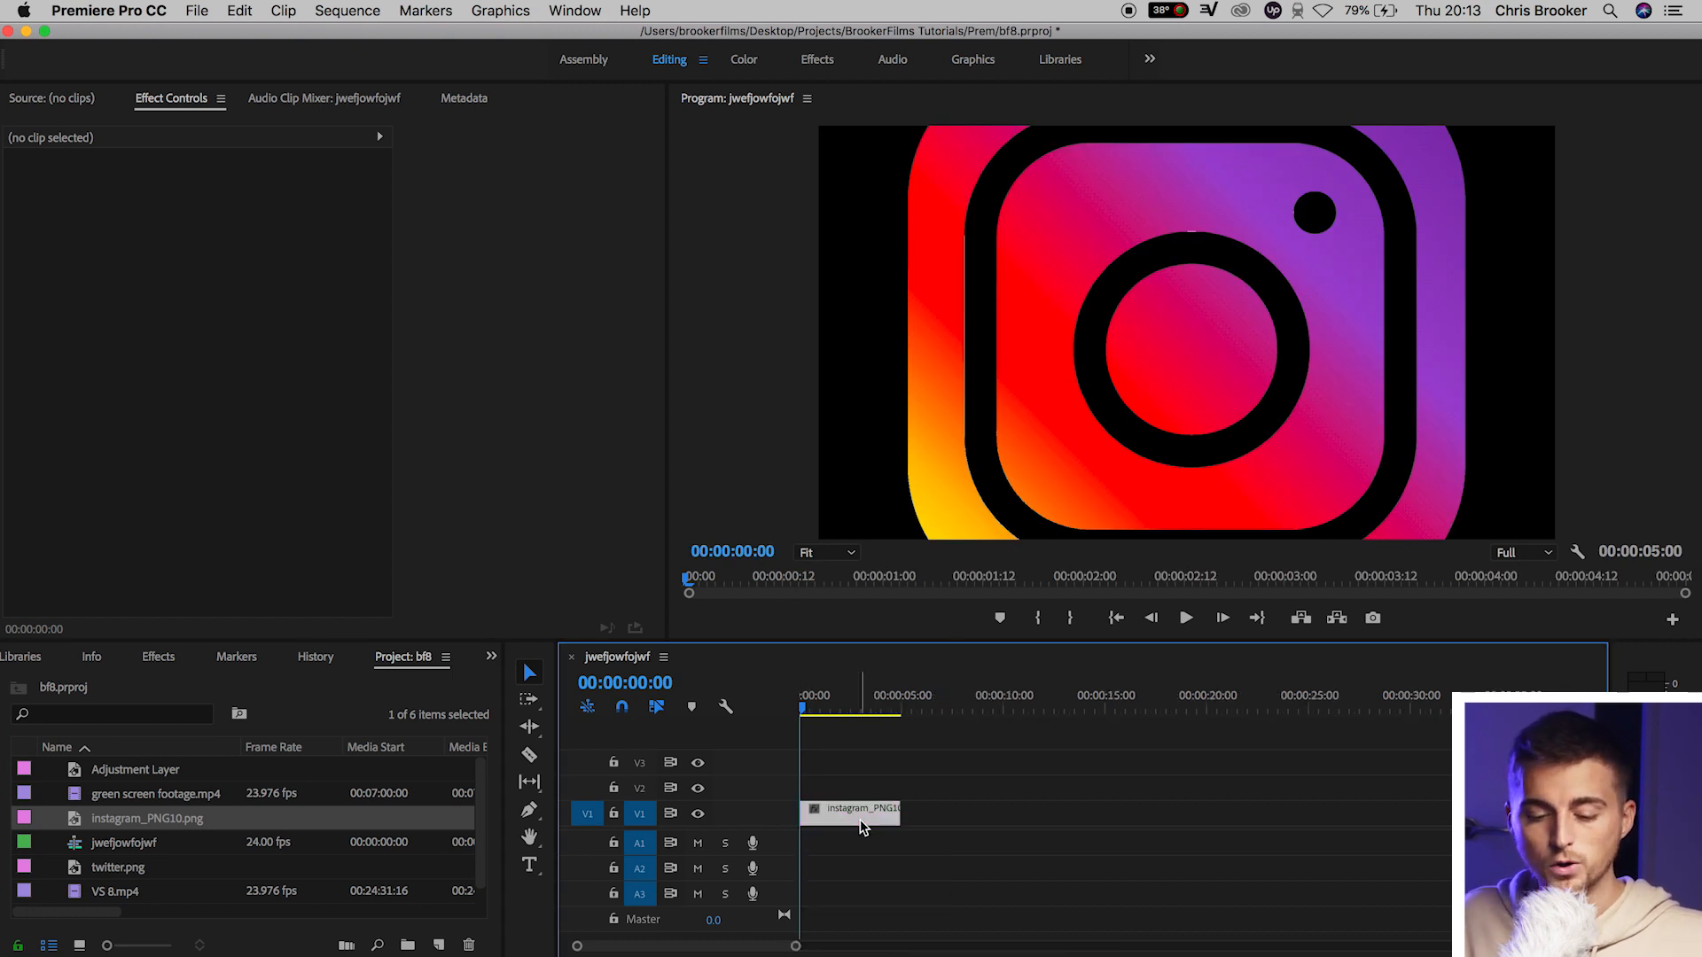
Find the Transform distortion effect by searching for "trans" and apply it to the instagram_PNG10.png clip
click(862, 826)
click(161, 656)
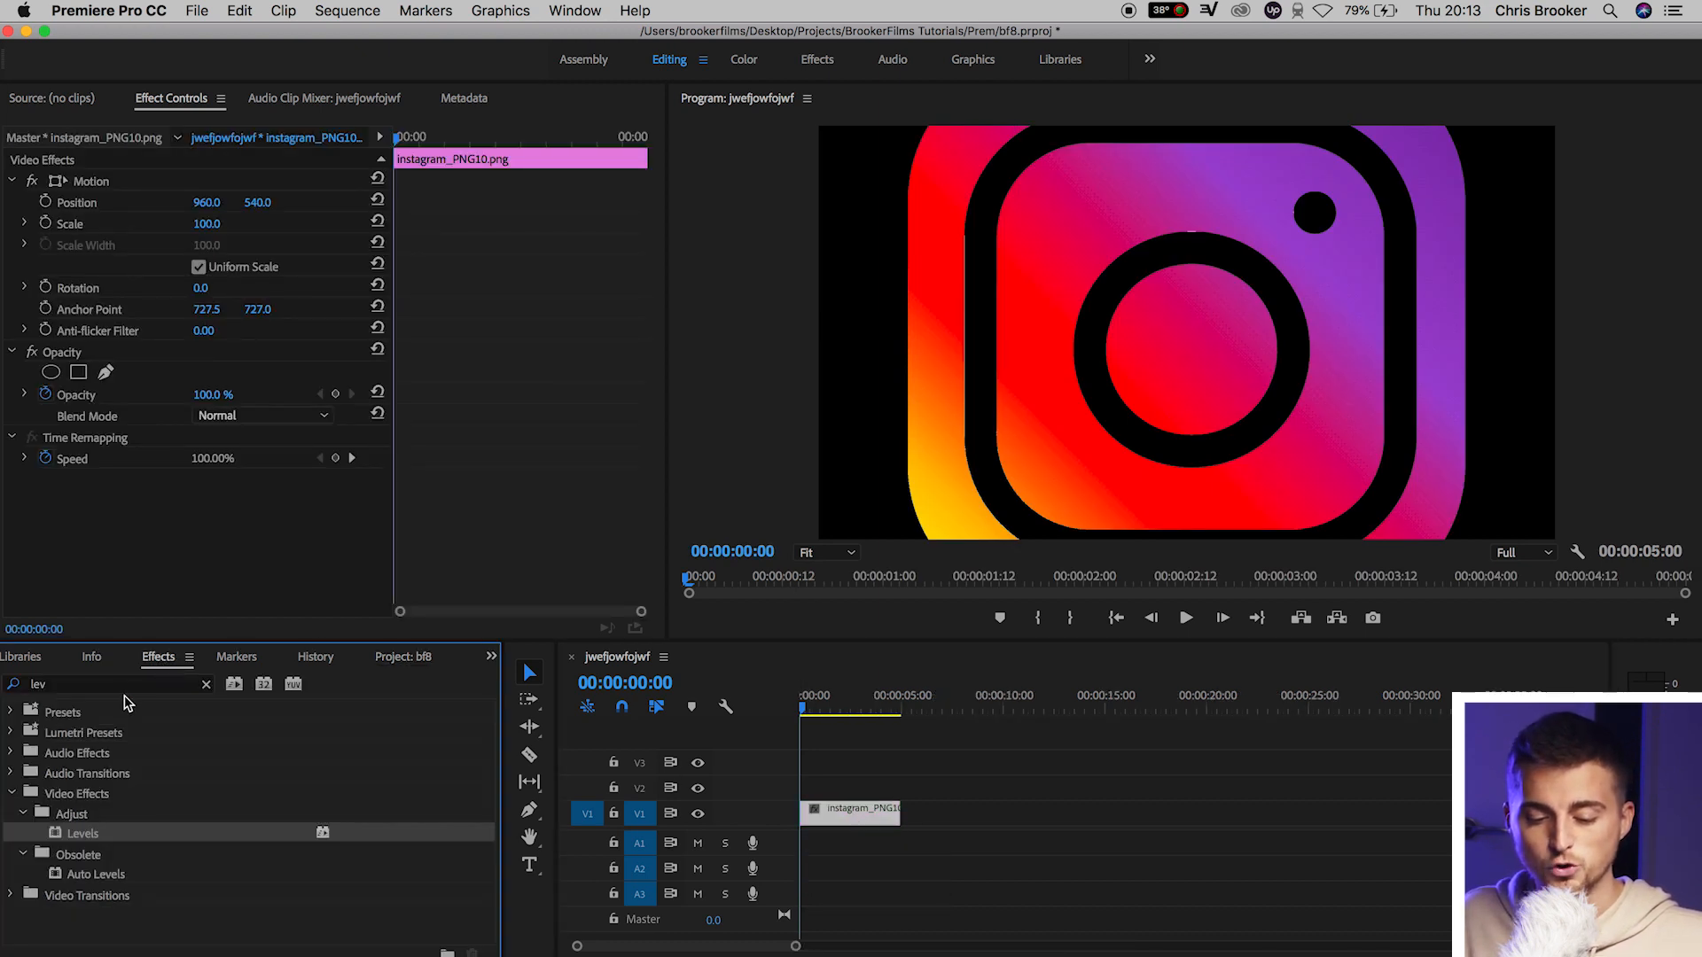
click(121, 686)
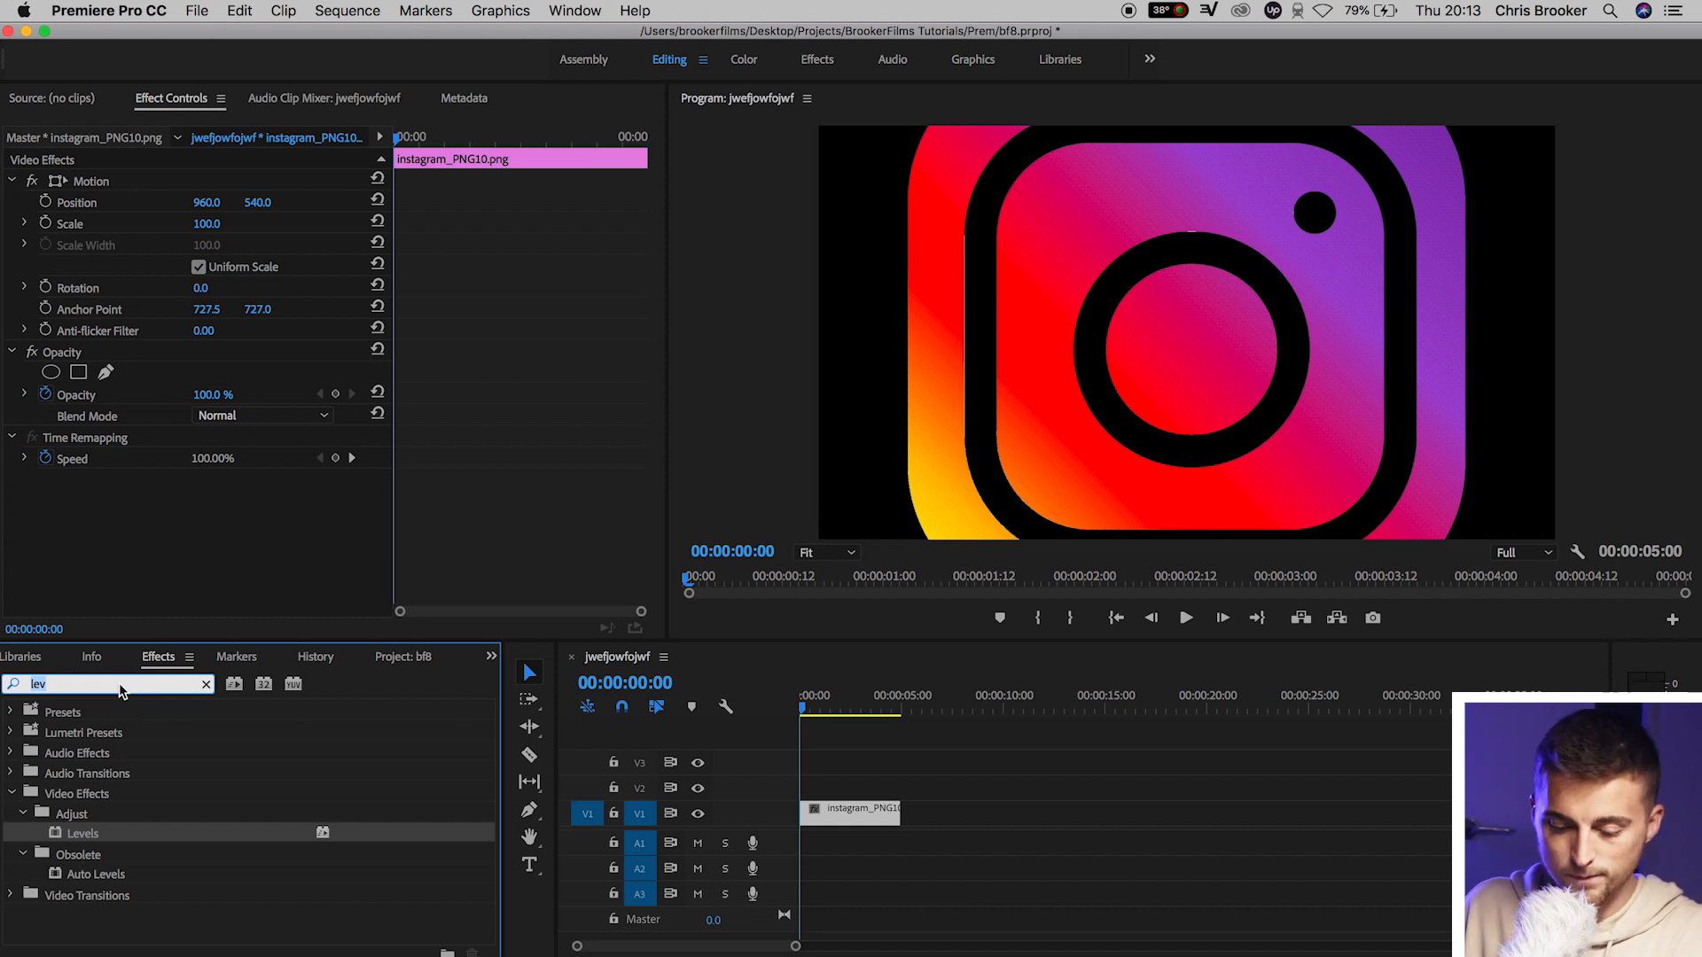
text(trans)
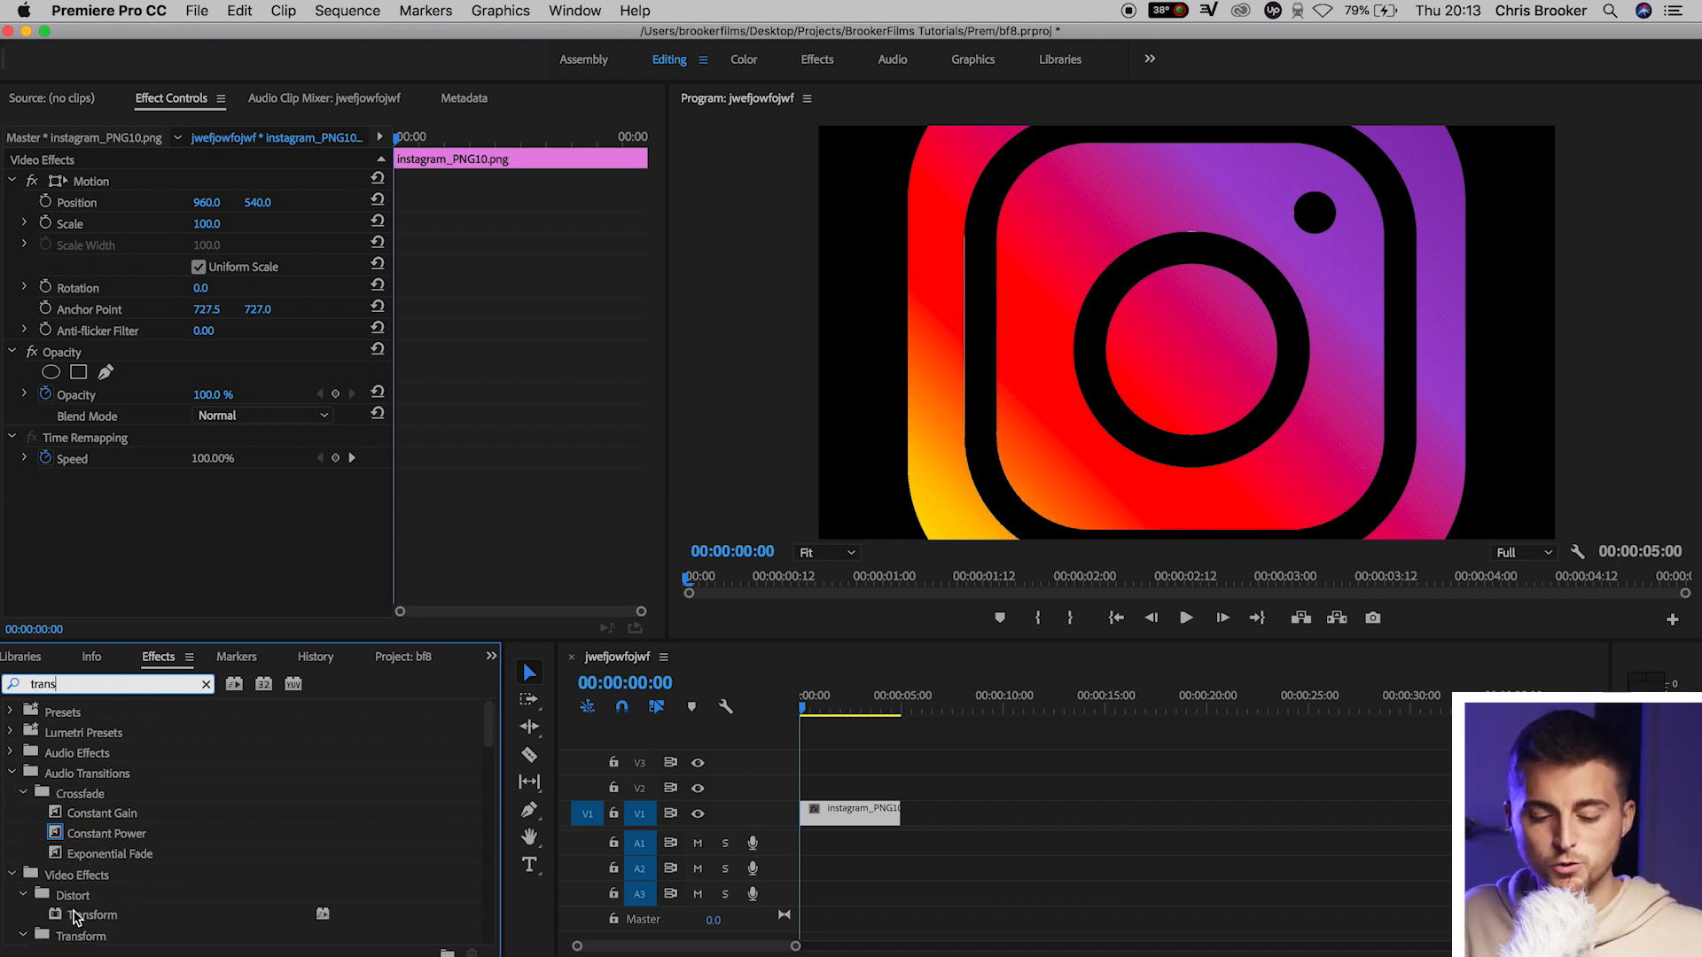
click(74, 915)
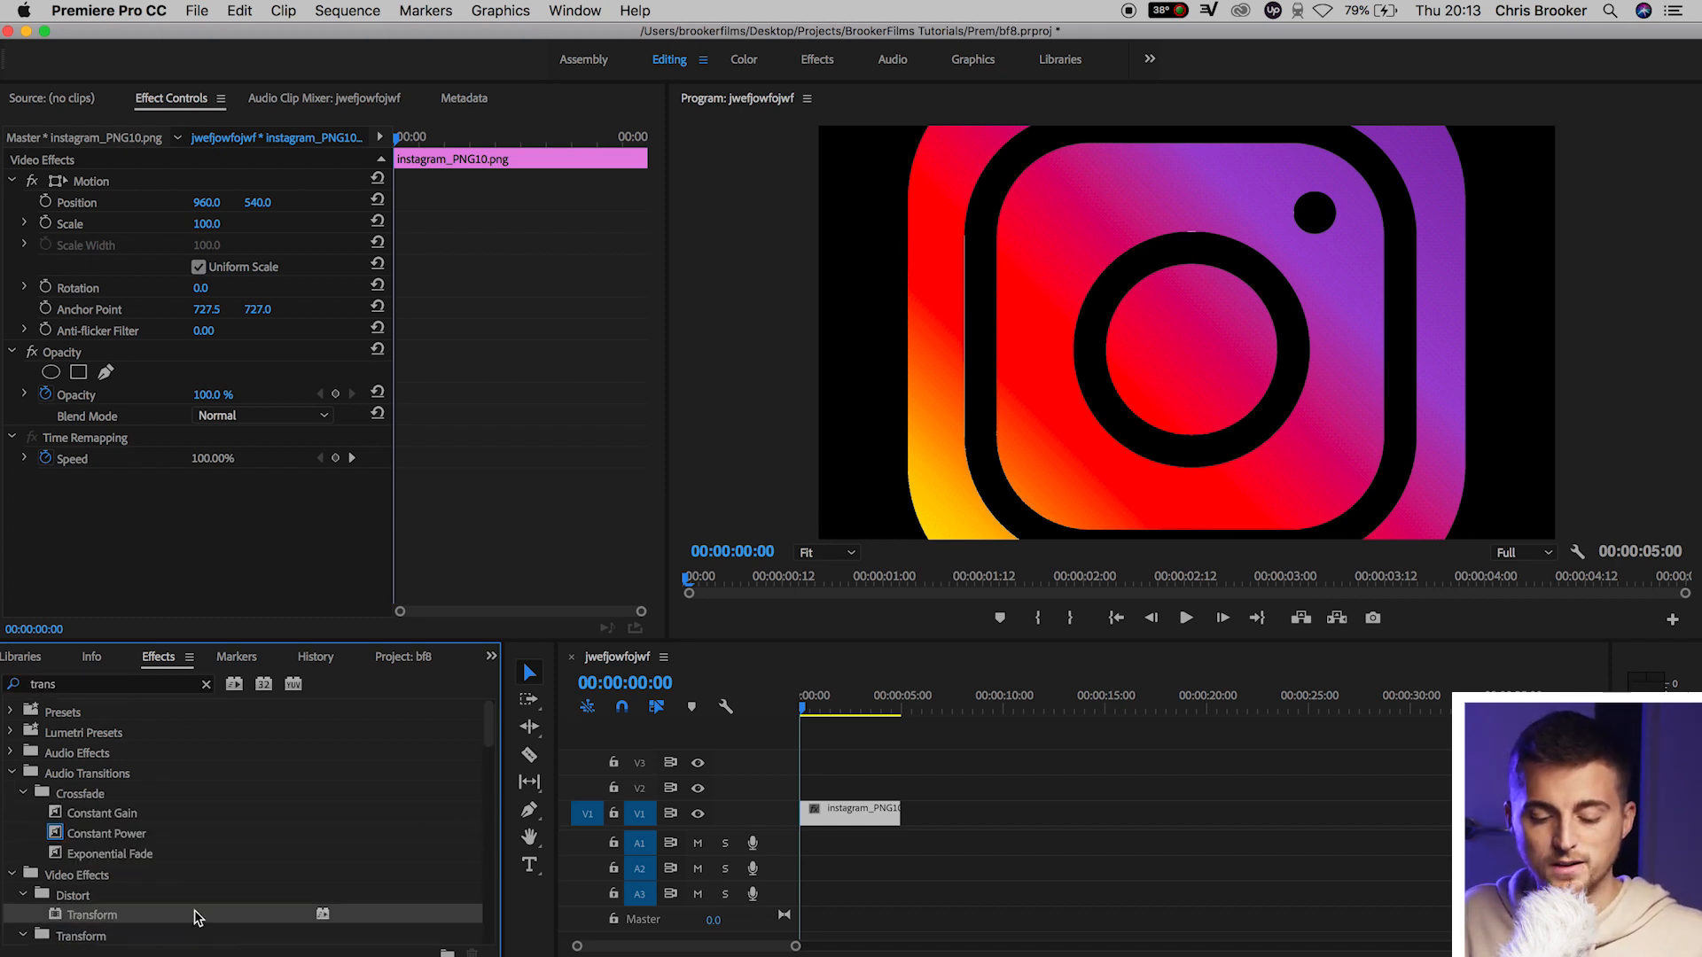
scroll(76, 894, down, 3)
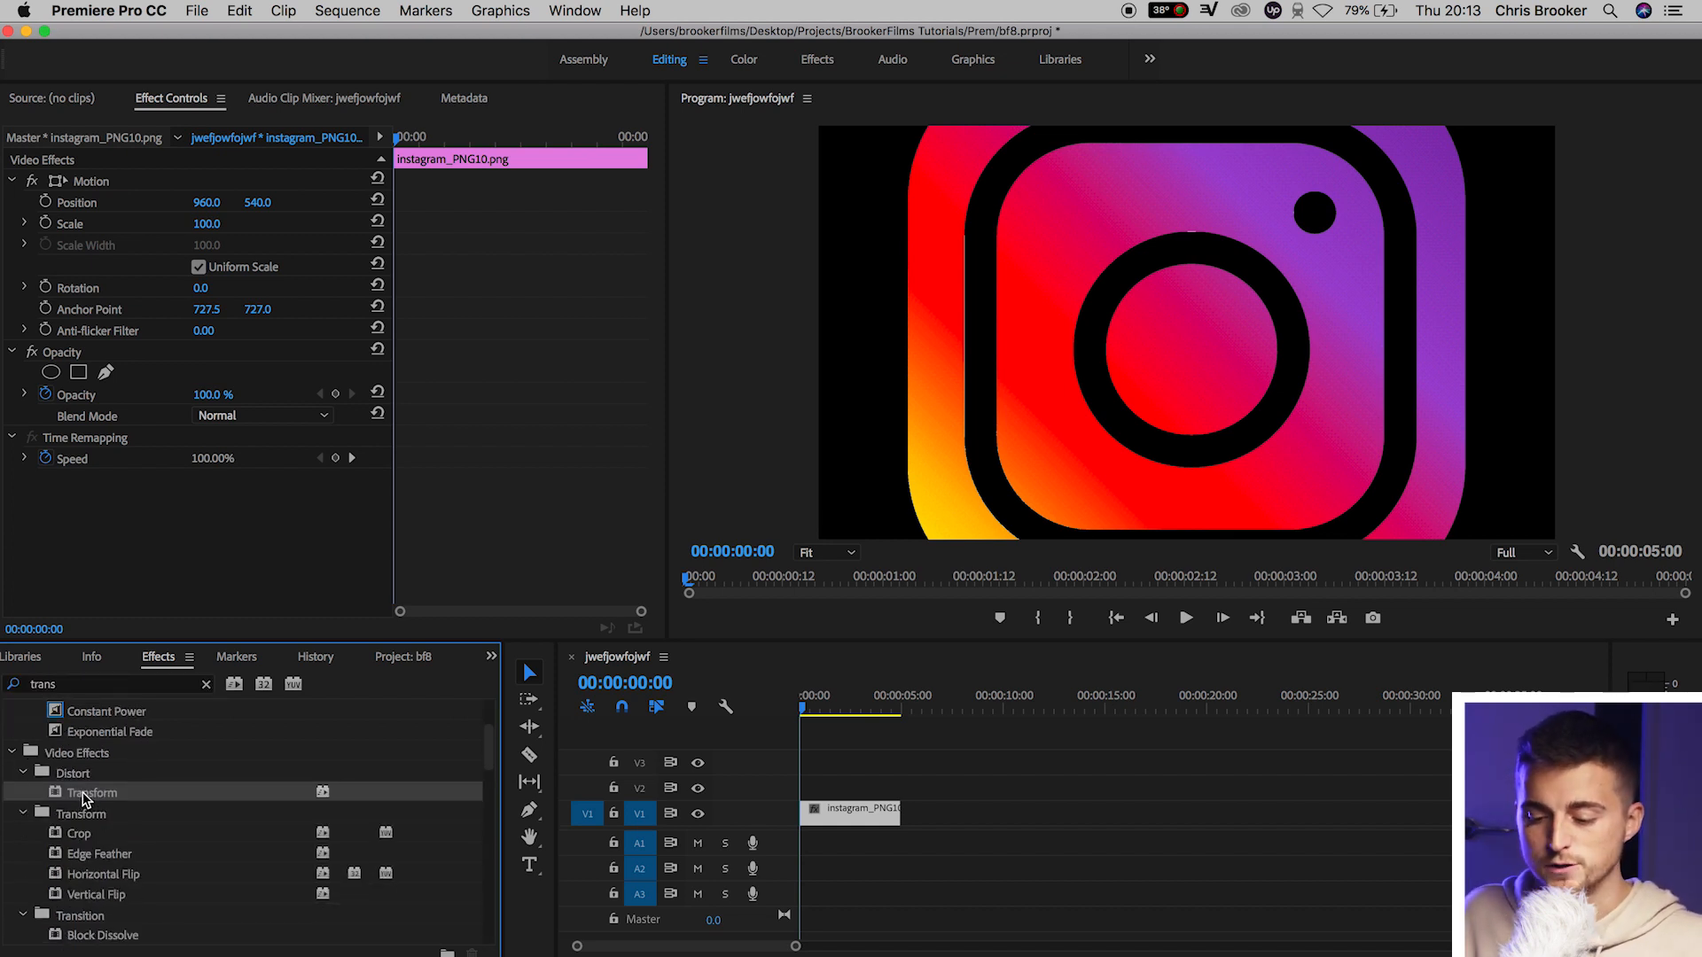
drag(79, 798, 820, 820)
scroll(544, 439, down, 4)
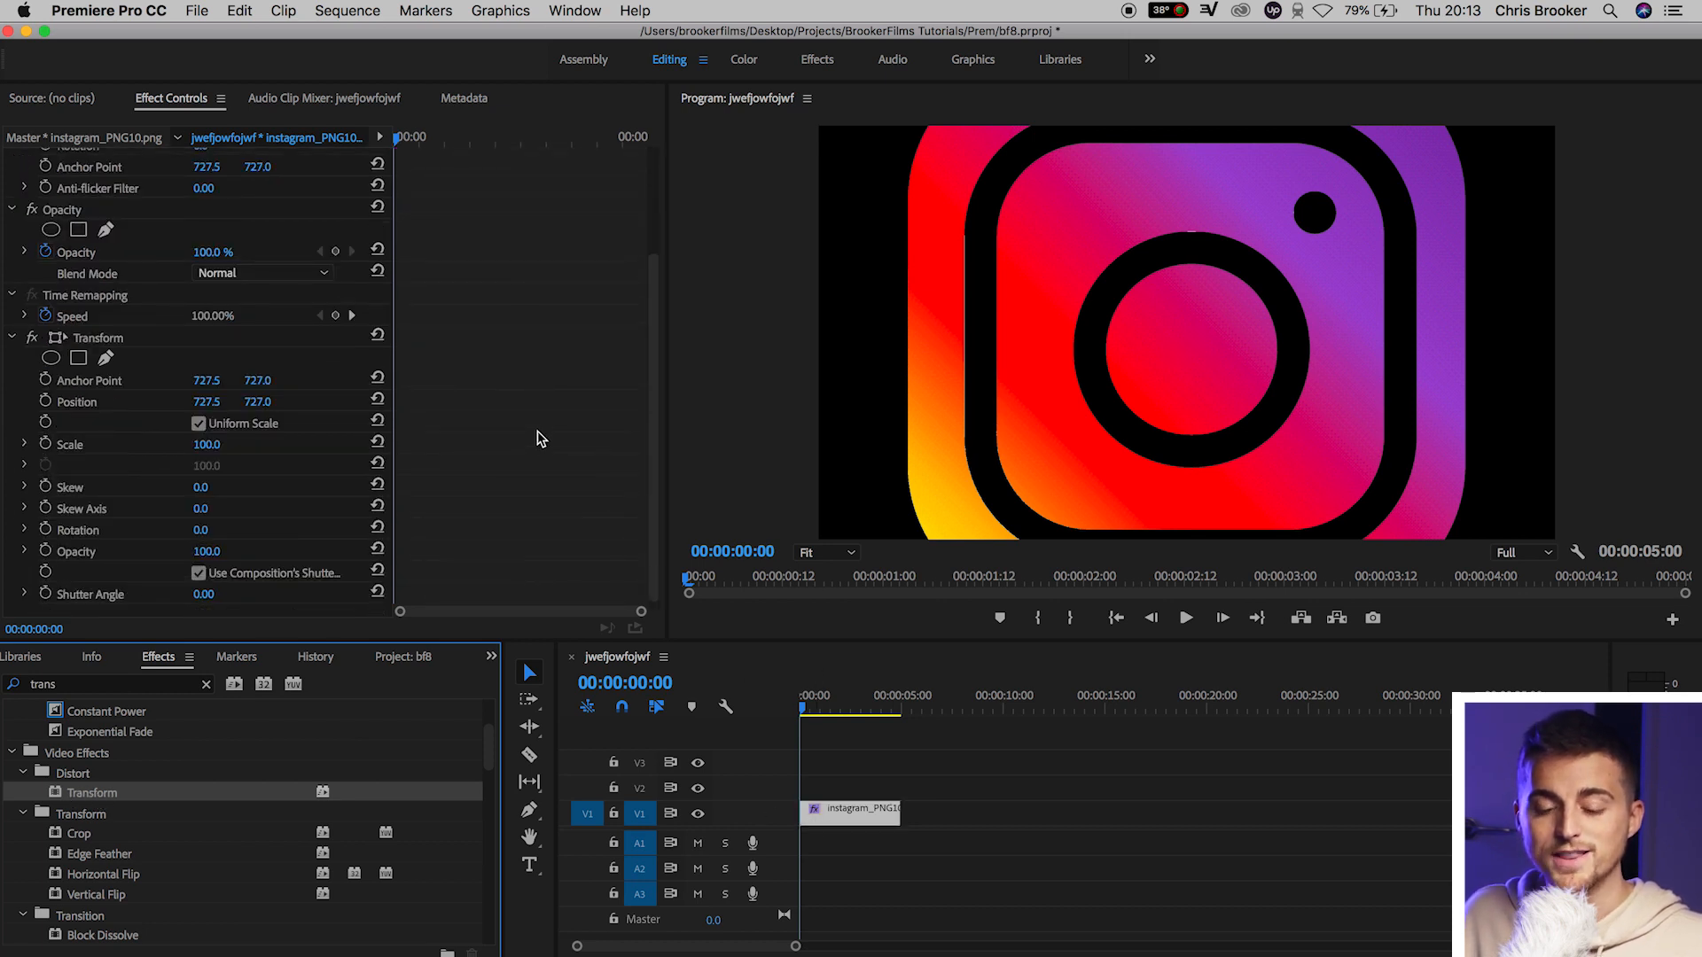
Set the Transform effect's Scale to 7 to shrink the Instagram logo
click(108, 379)
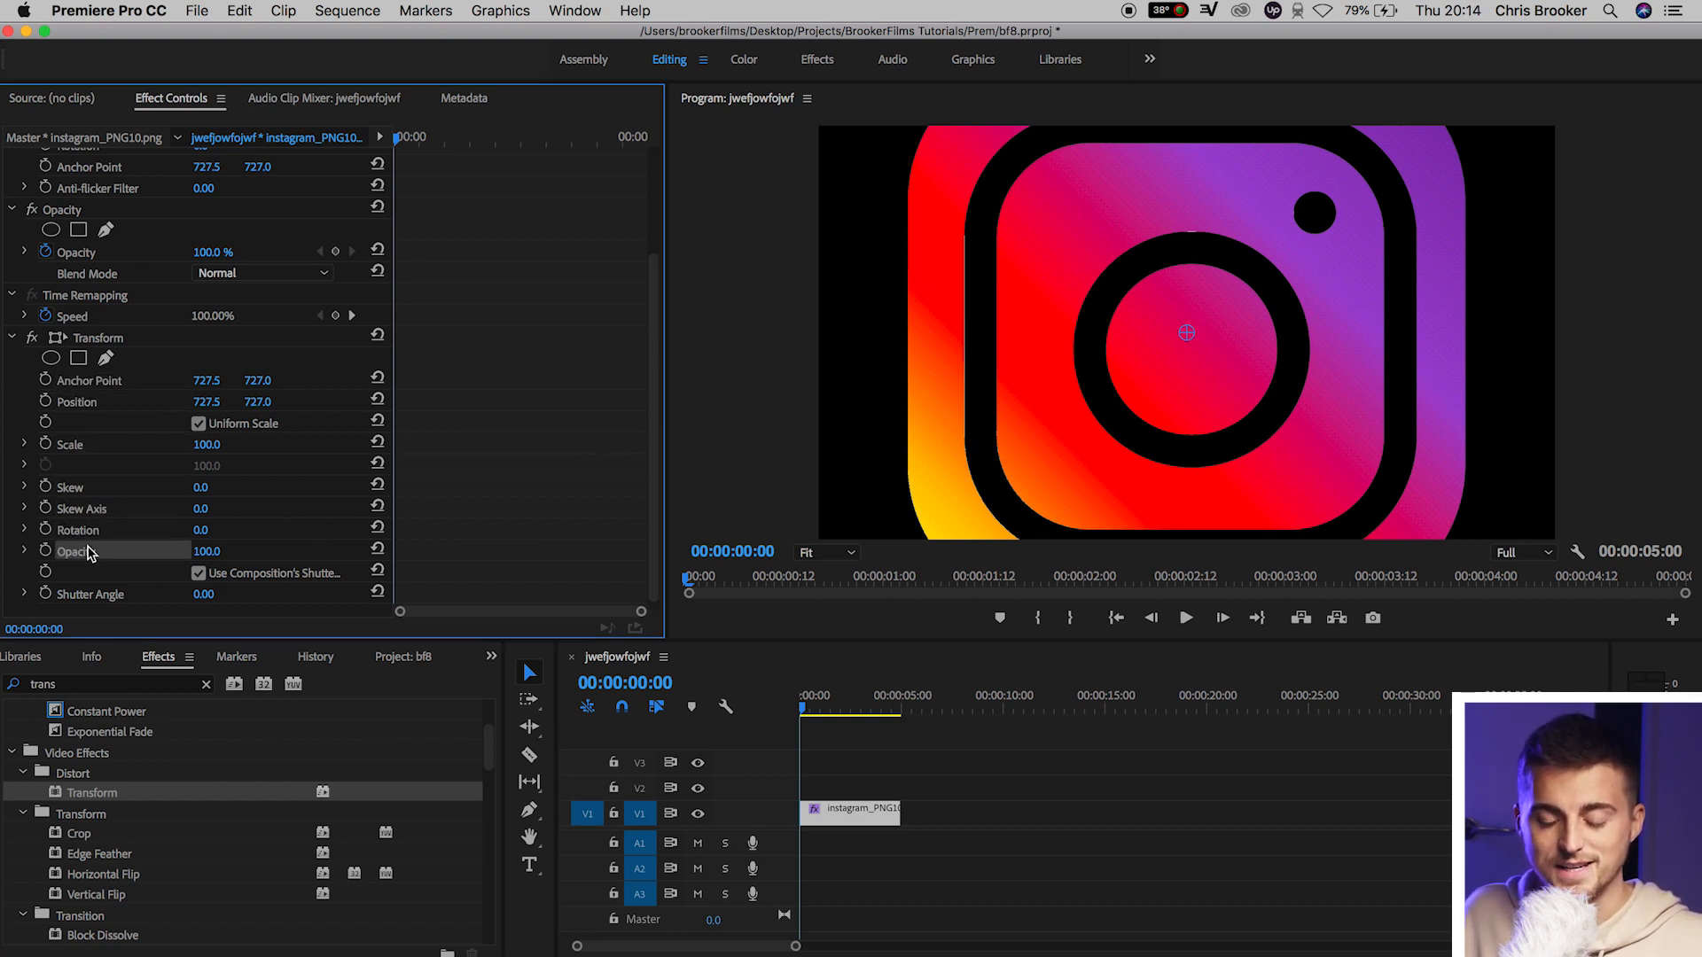
scroll(568, 477, down, 1)
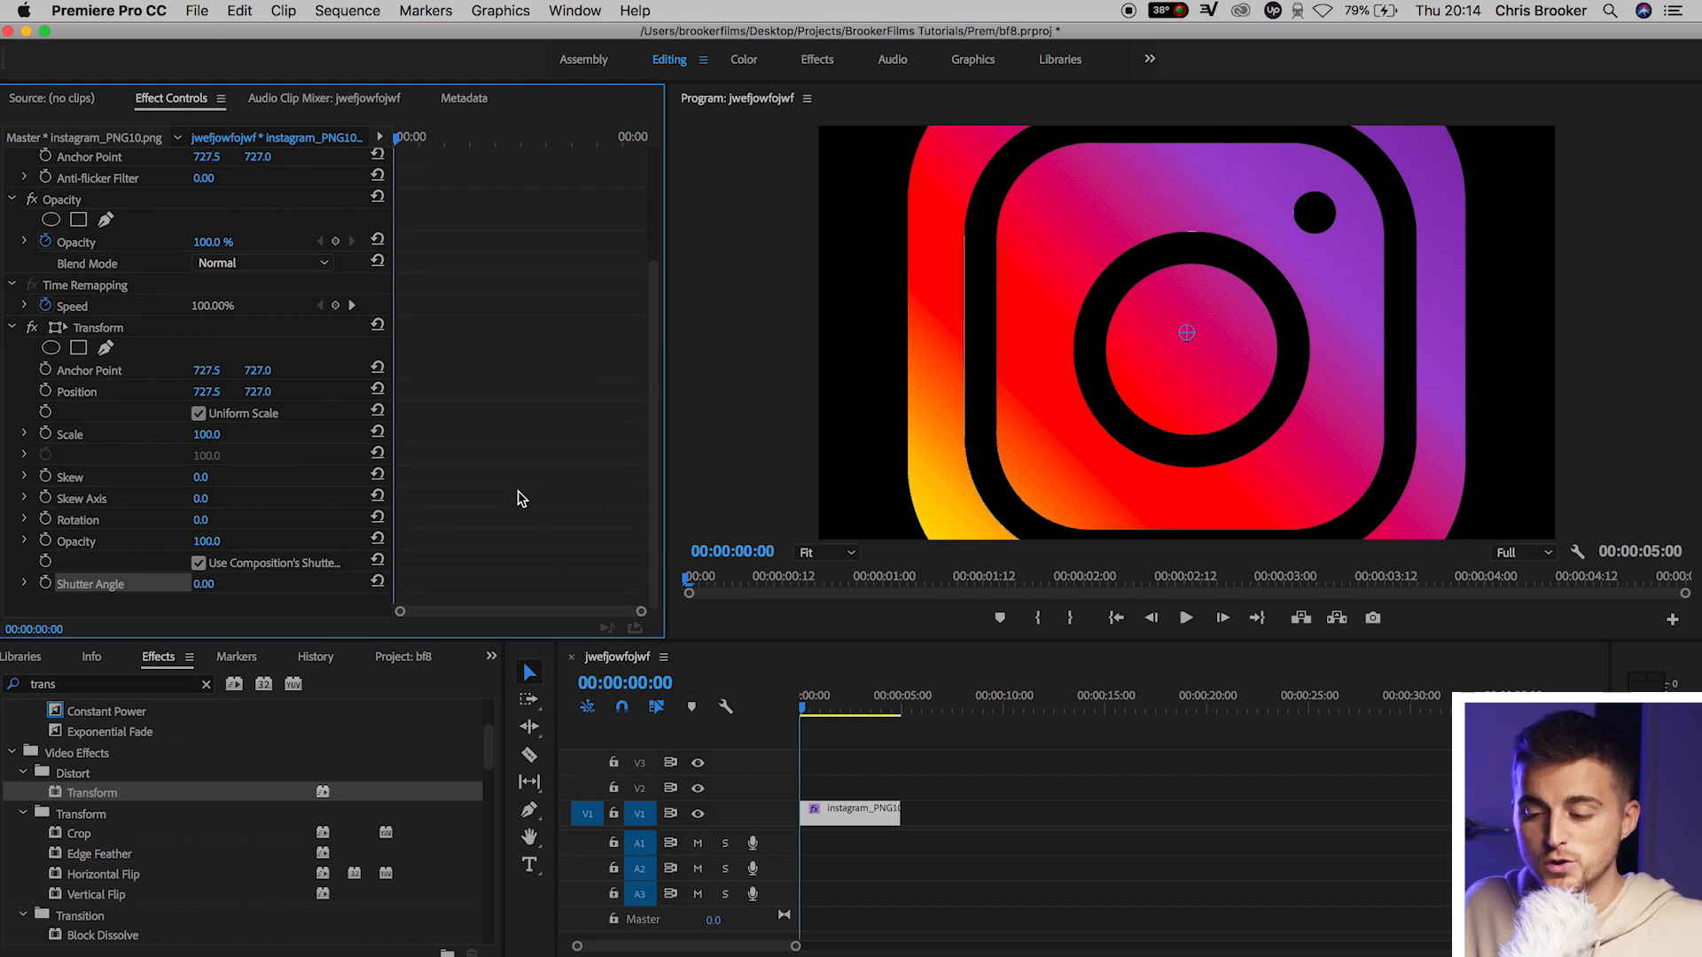
click(204, 434)
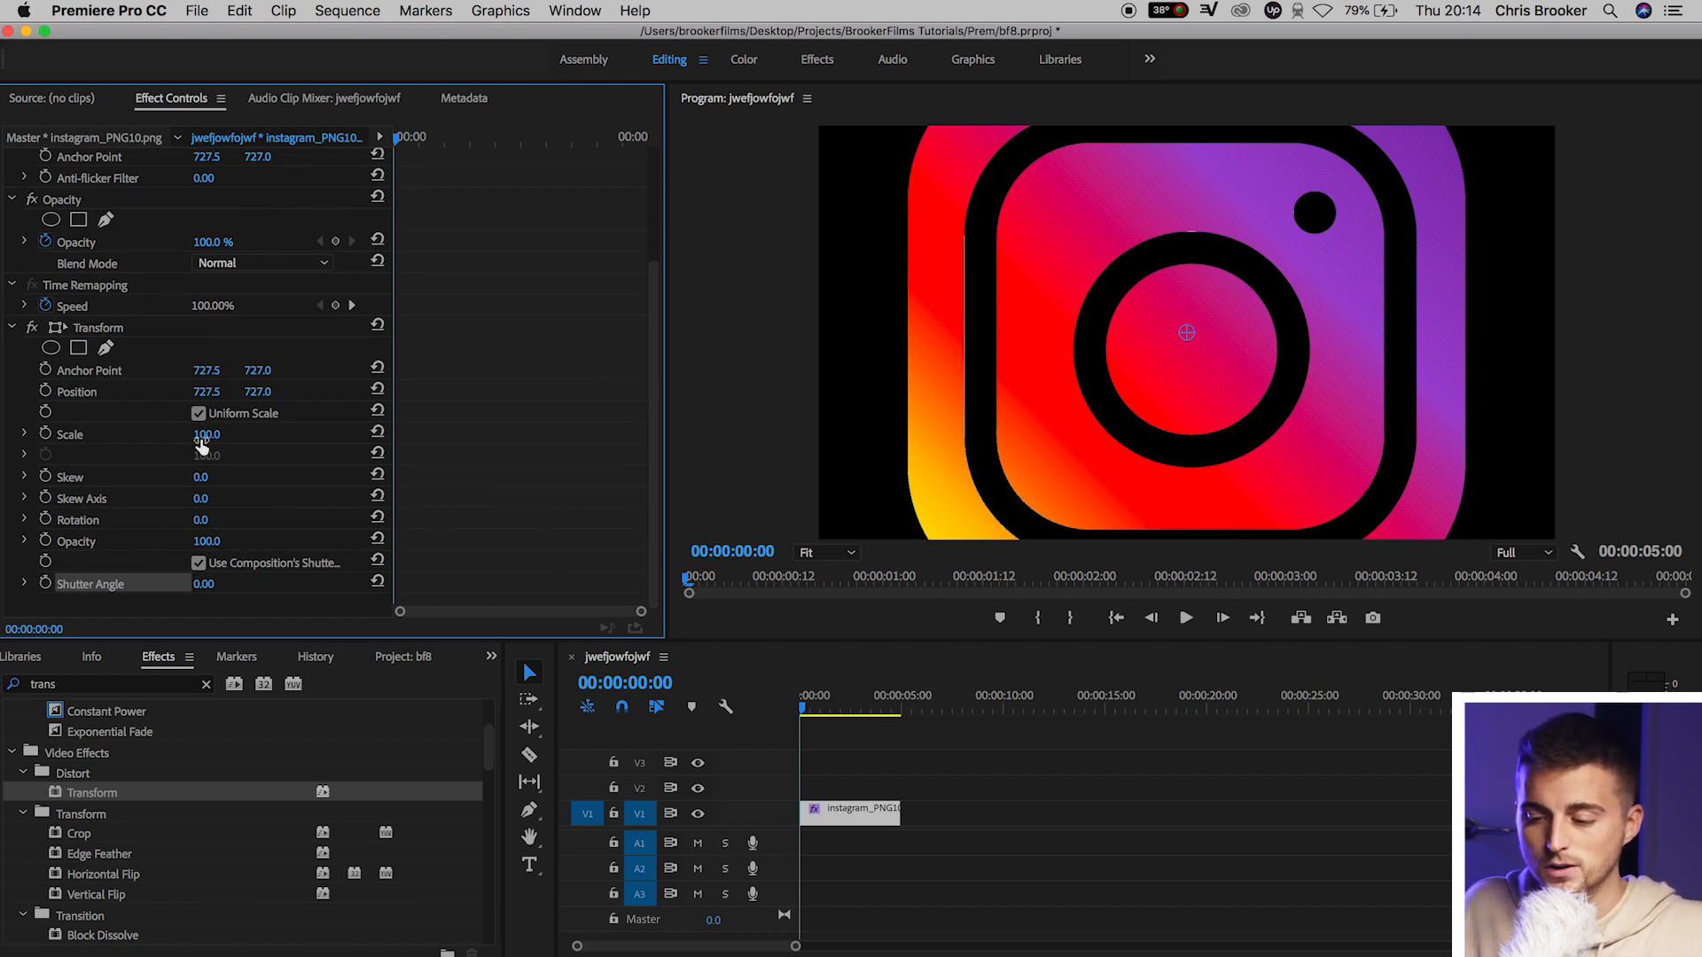
text(59)
key(Return)
drag(204, 435, 157, 434)
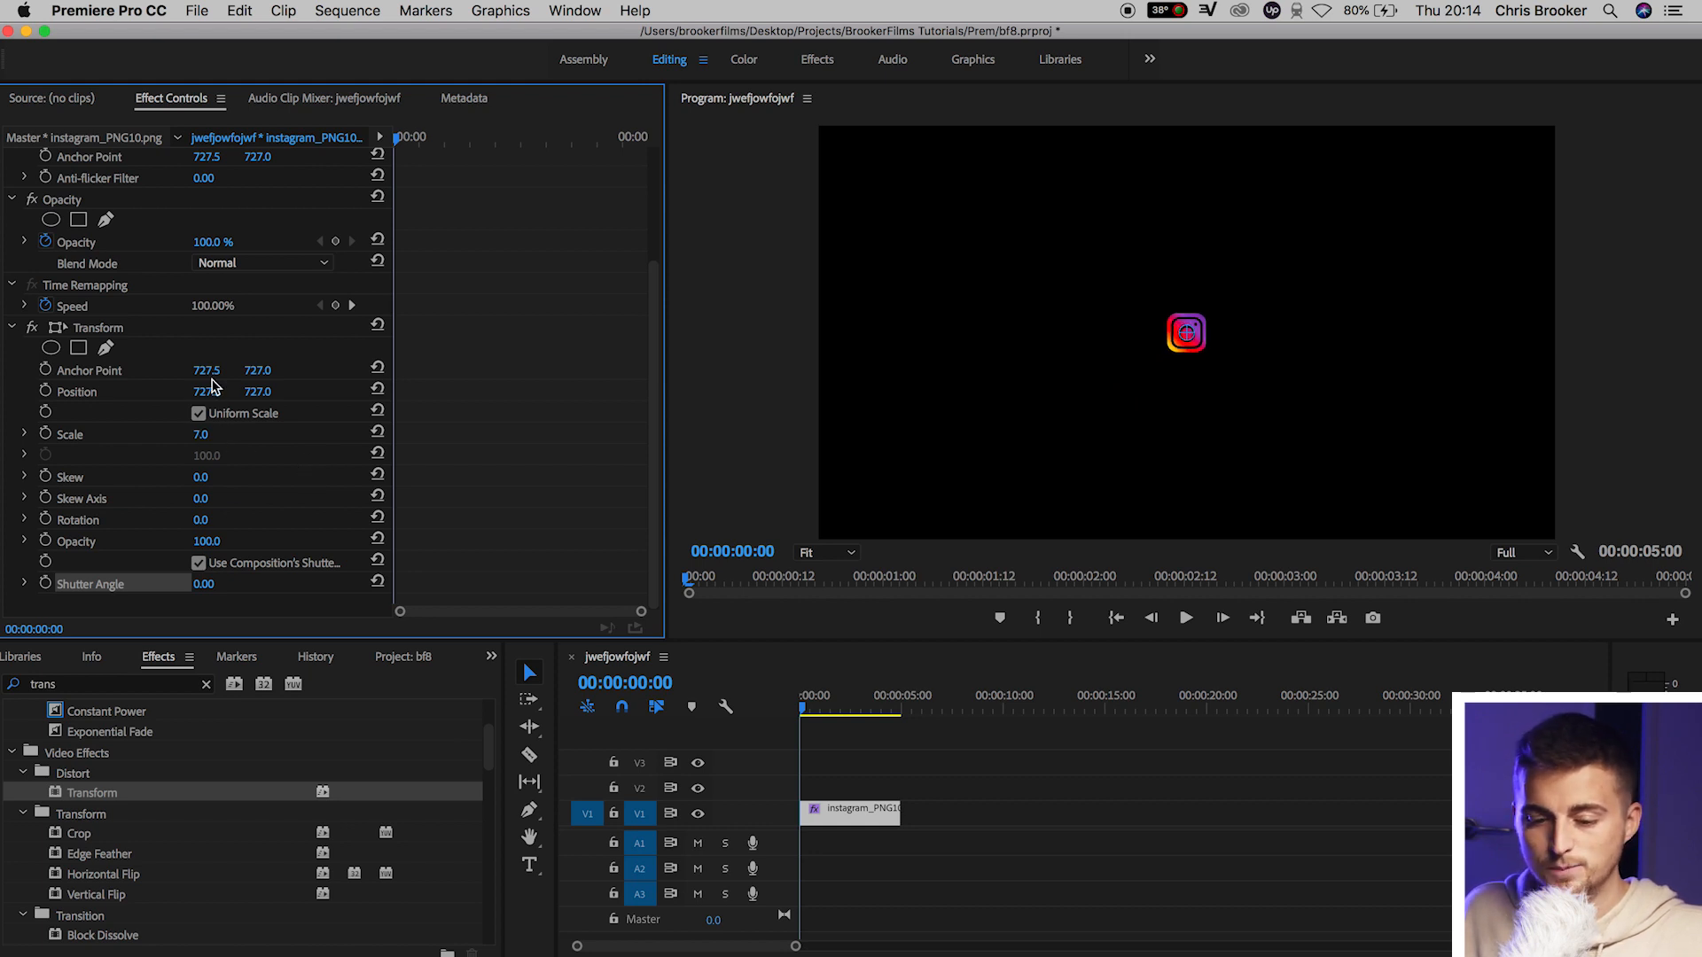
Set the Transform effect's Position to -33.5, 1118 to place the logo in the lower-left area of the frame
drag(206, 391, 122, 391)
drag(266, 391, 448, 392)
drag(206, 392, 177, 392)
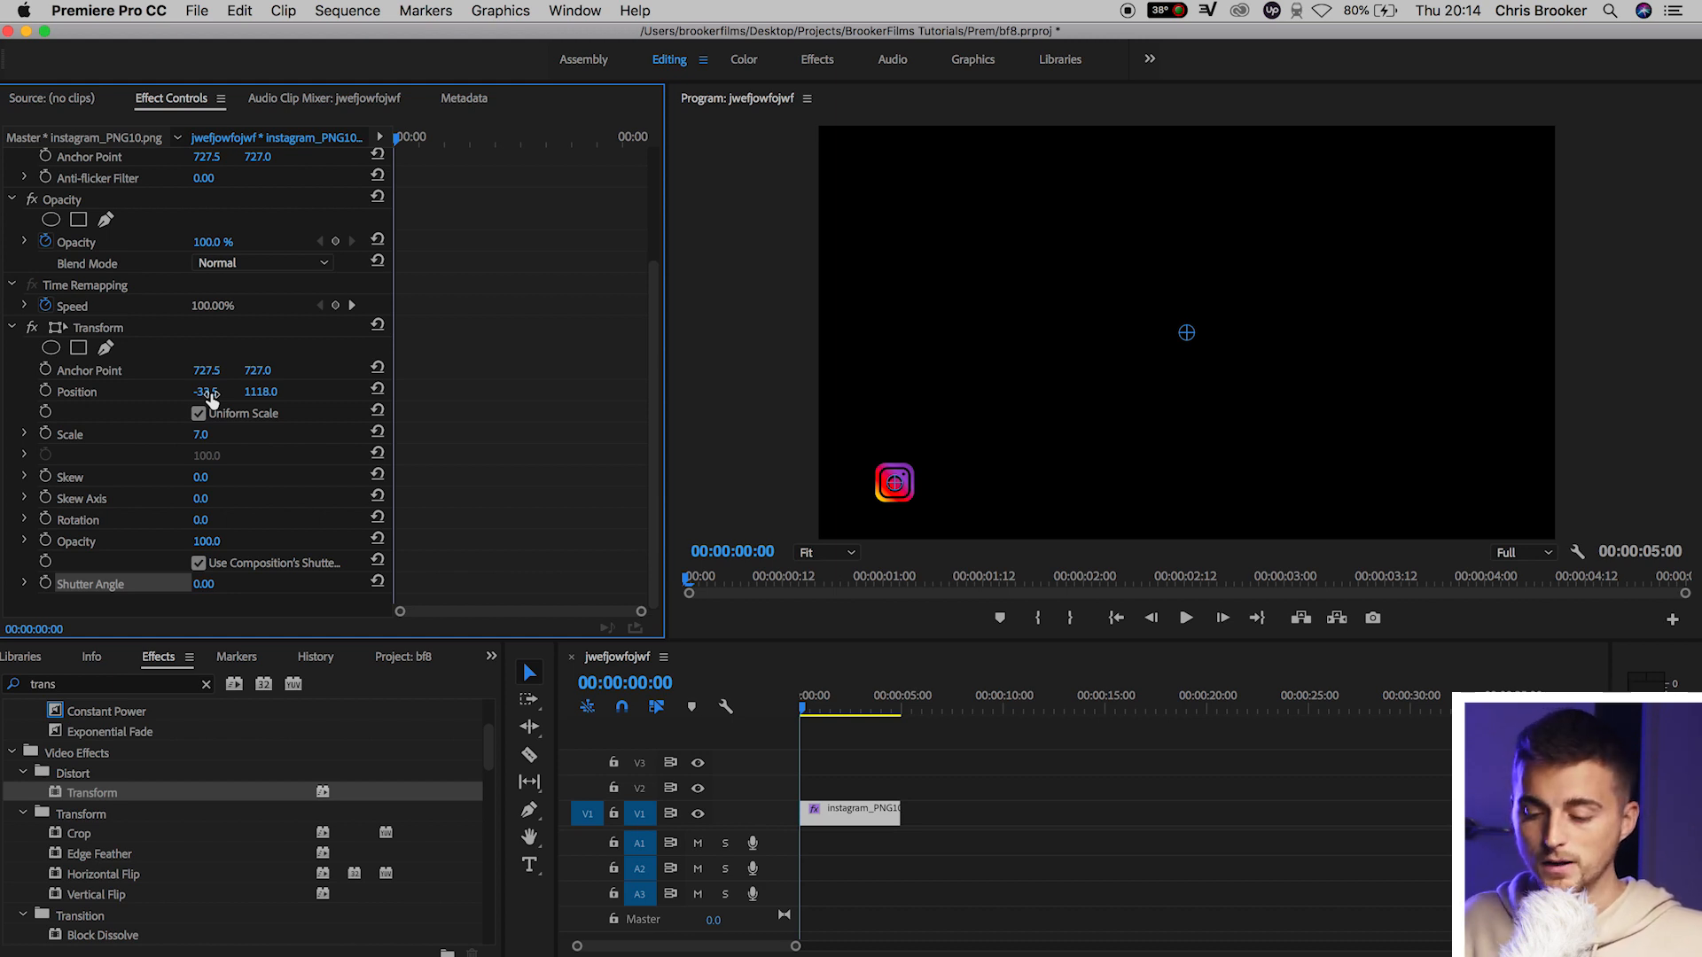
Add a Transform Position keyframe for the logo clip at frame 8, keeping the value -33.5, 1118
click(838, 758)
key(backslash)
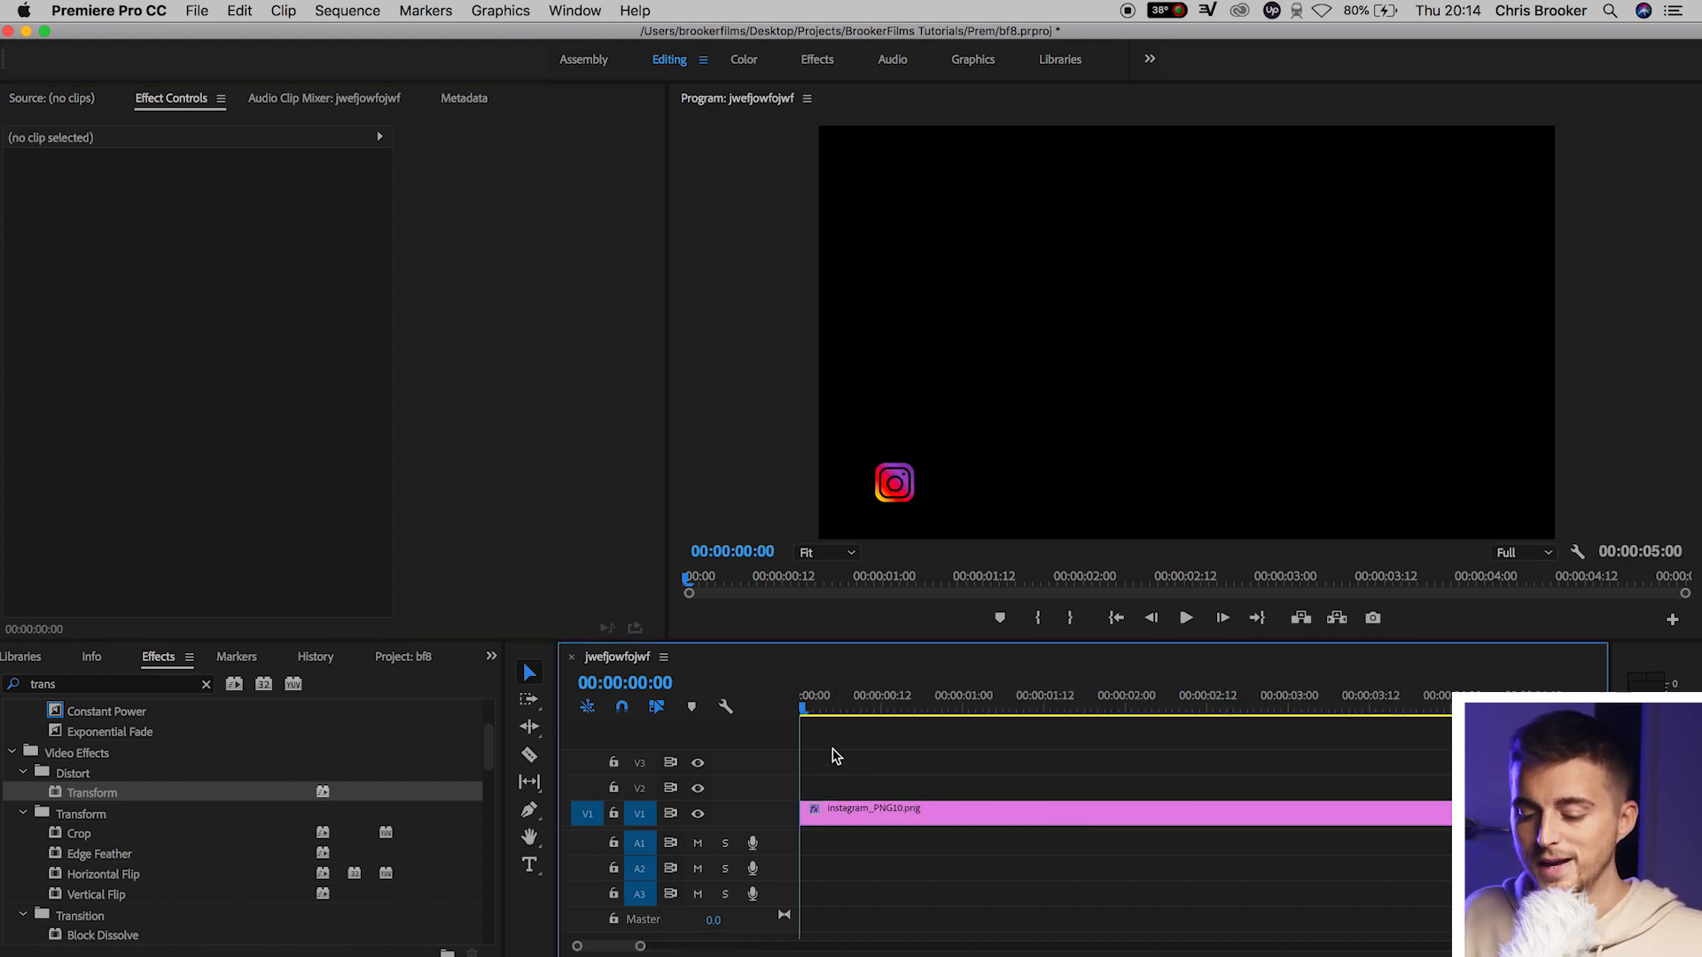
click(867, 813)
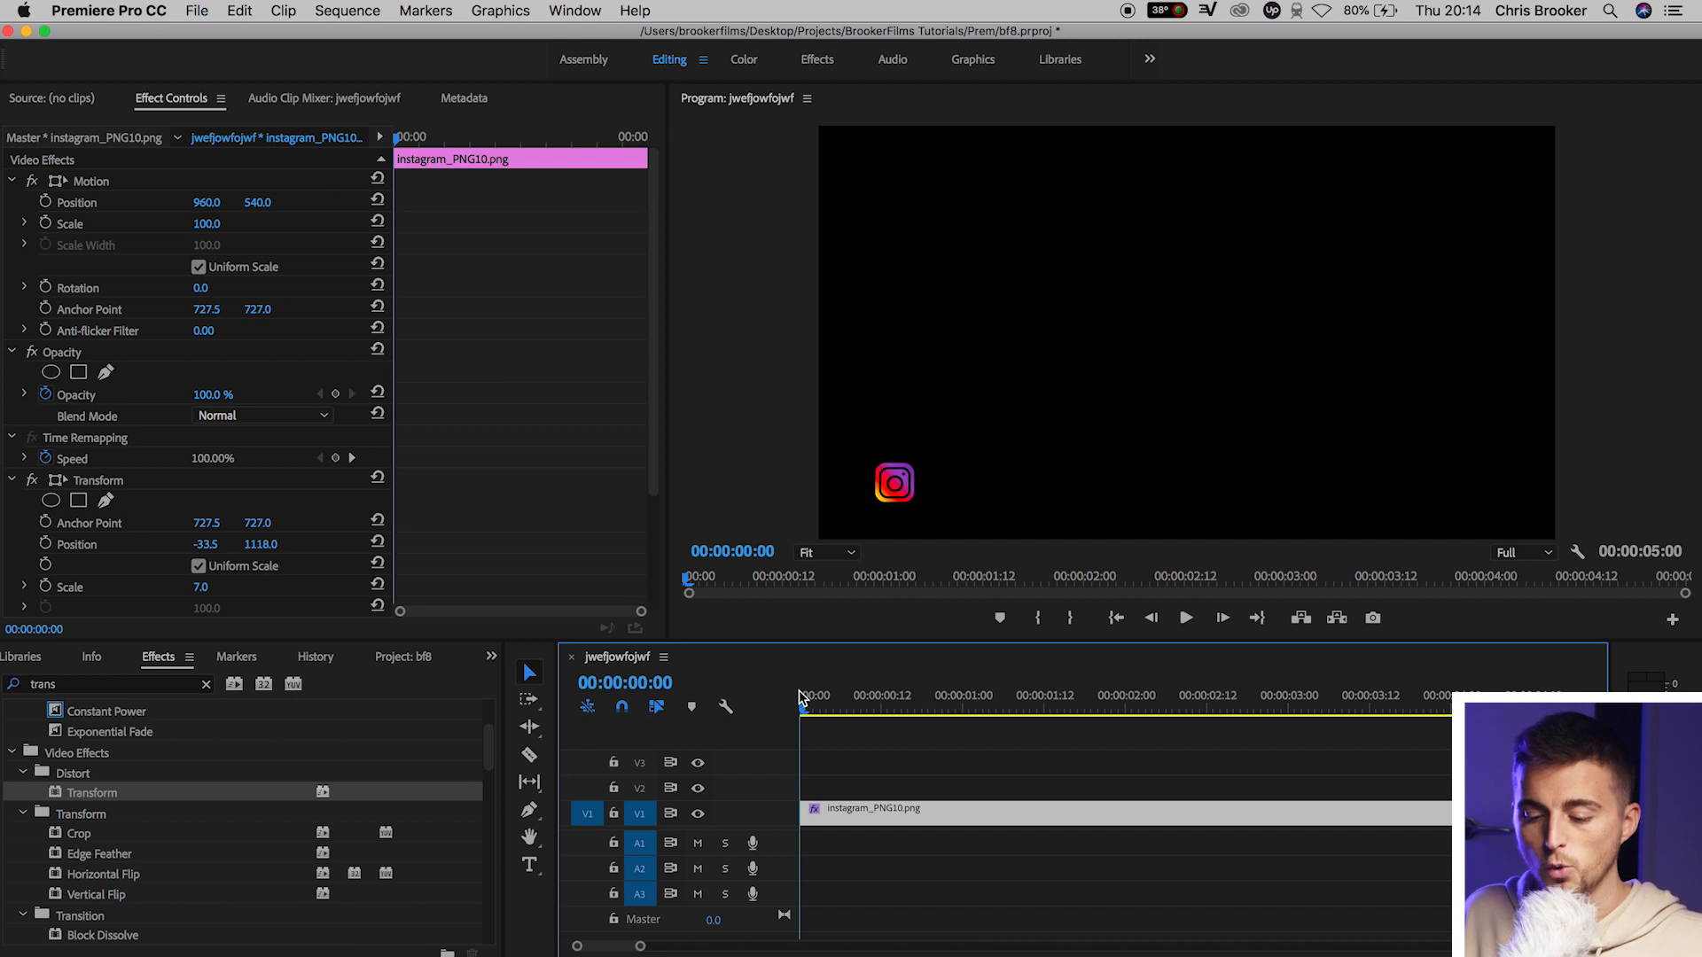
key(Right)
key(Right)
key(Right)
key(Right)
key(Right)
key(Right)
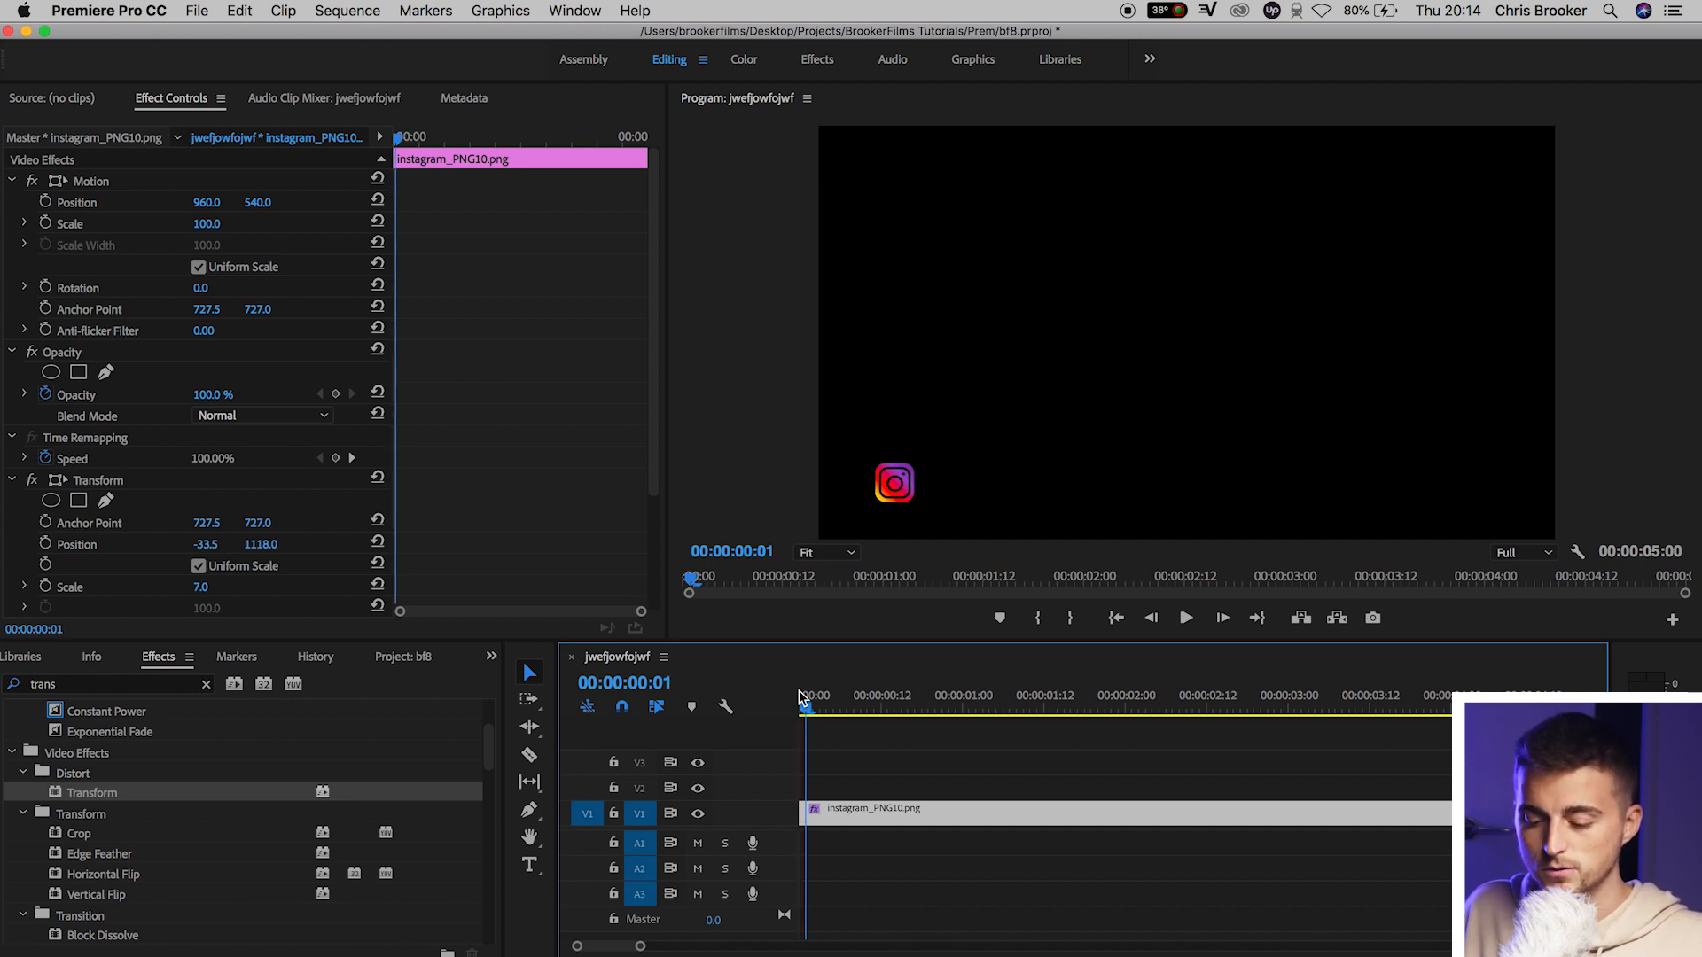
key(Right)
key(Right)
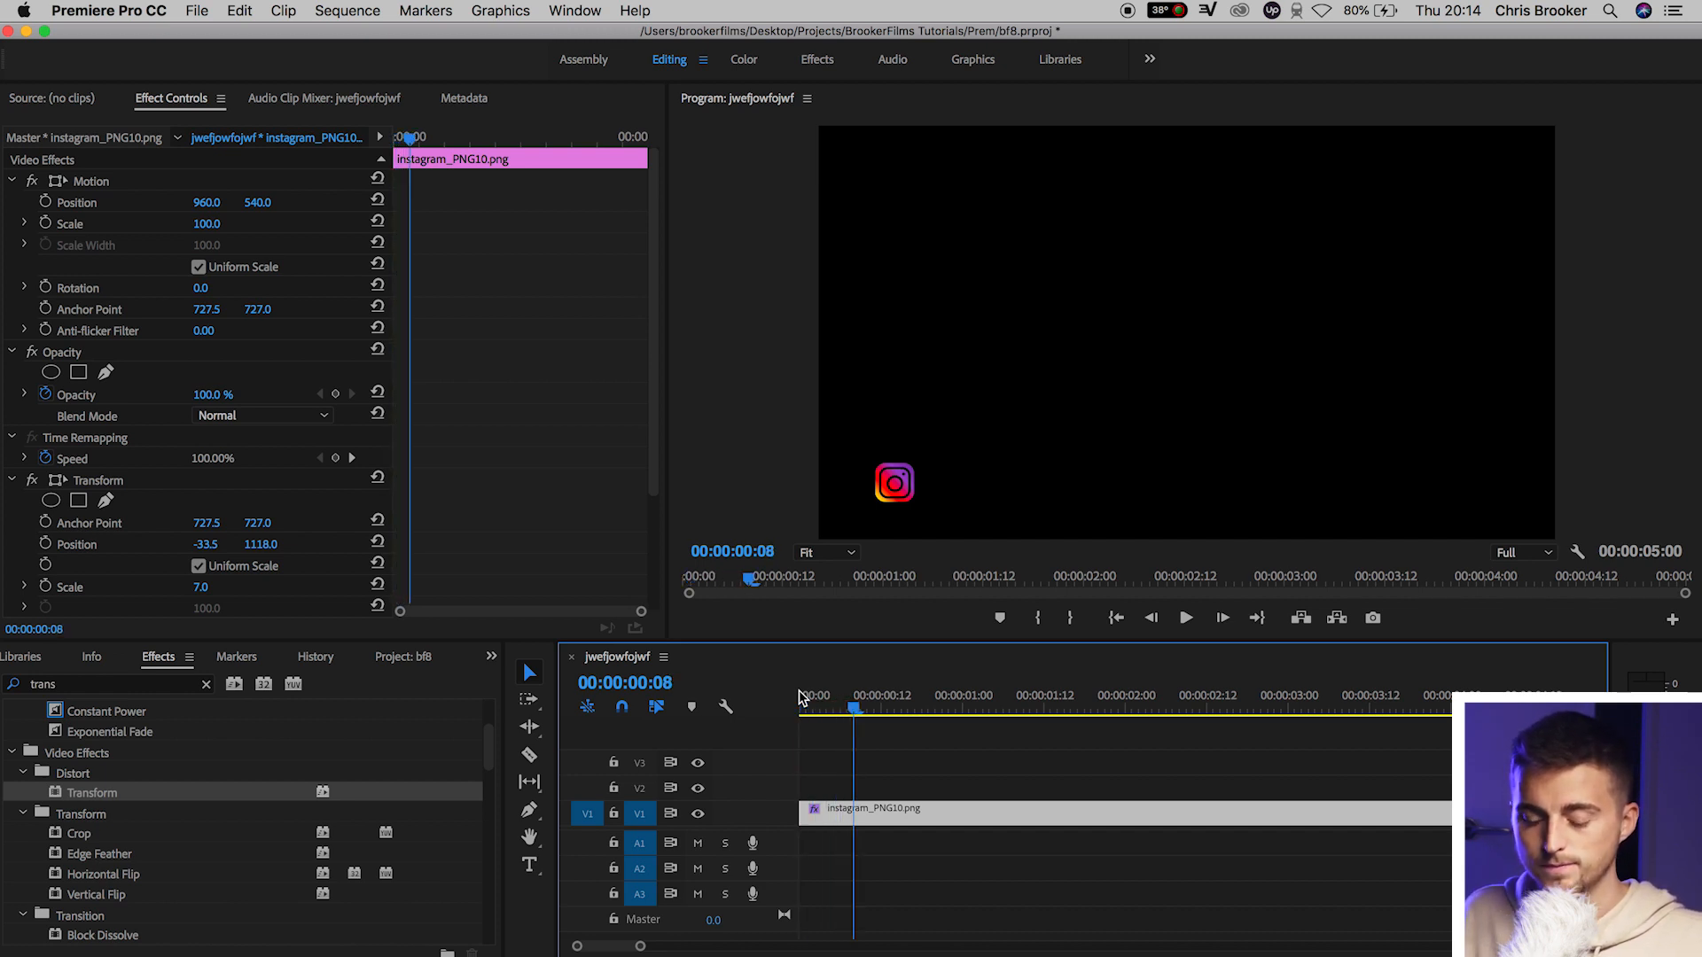
scroll(552, 365, down, 1)
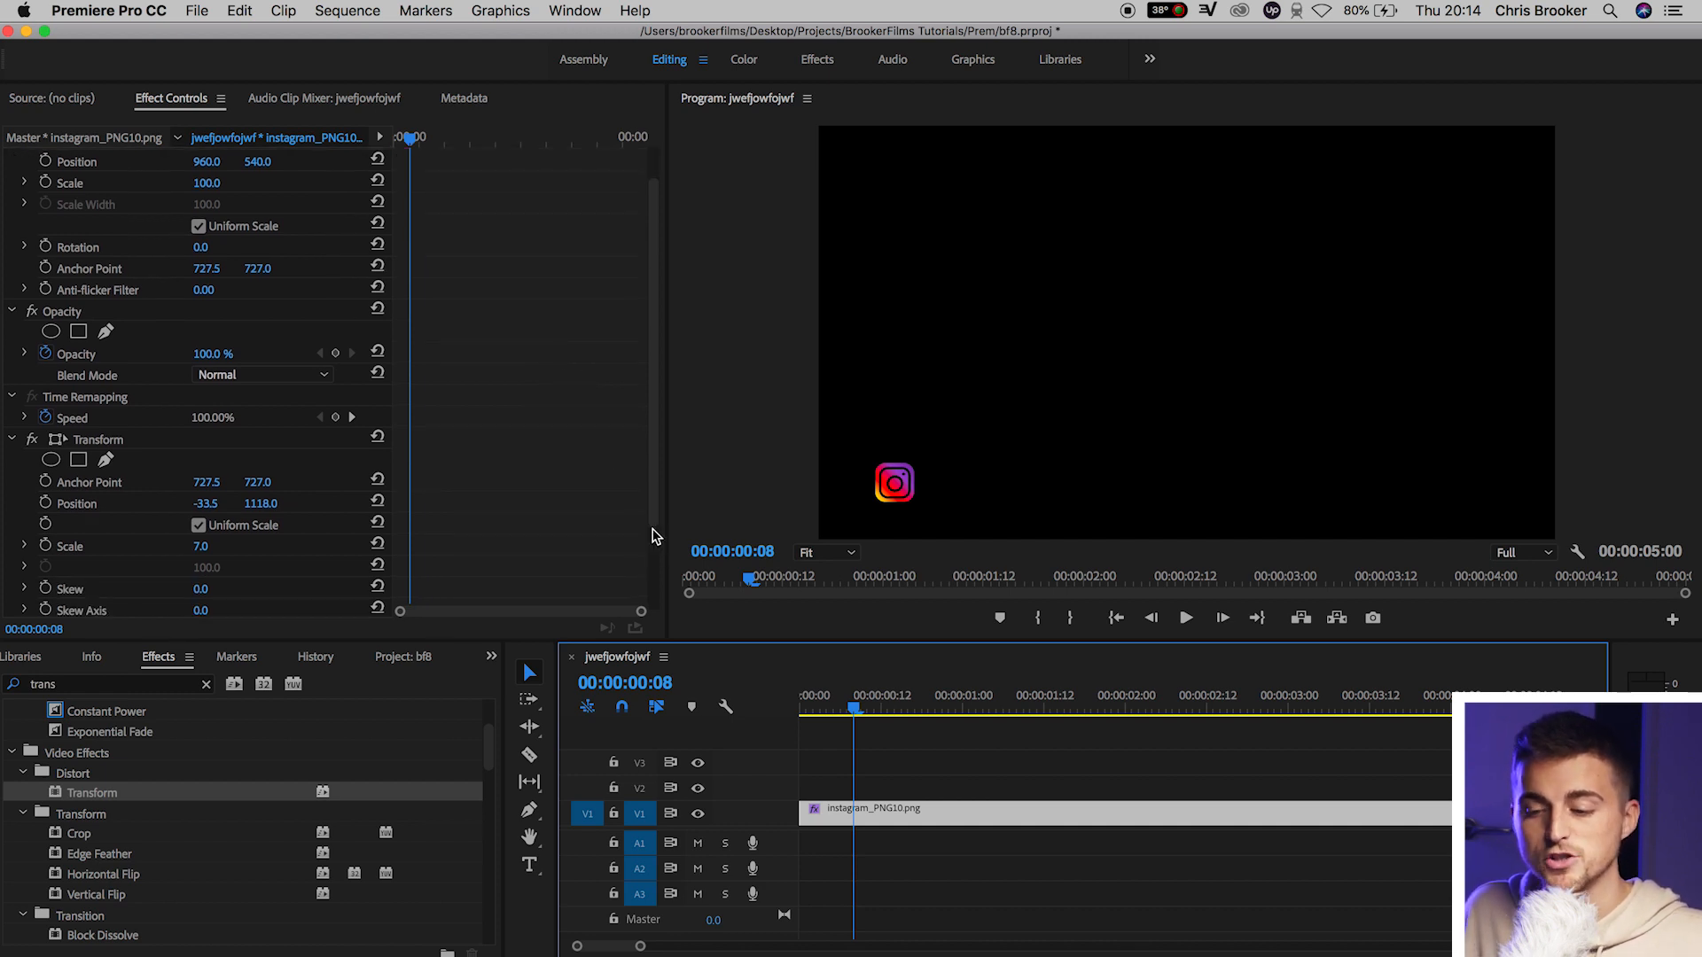
click(45, 509)
click(45, 505)
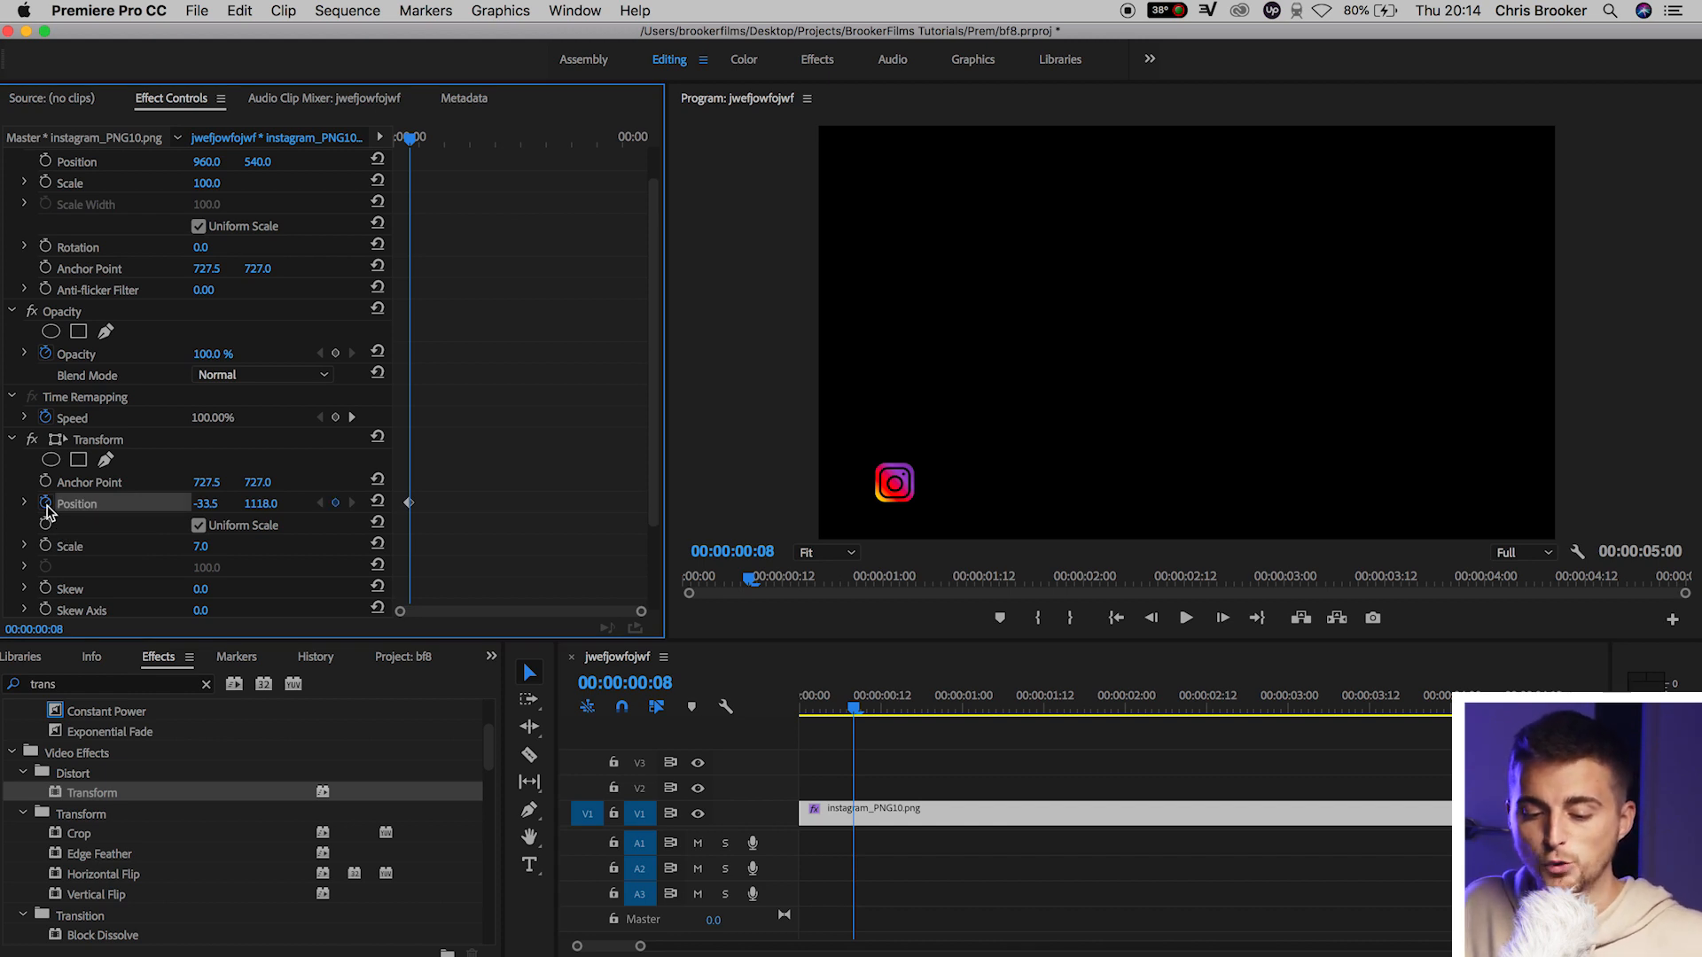
Add a Transform Position keyframe at frame 4 that raises the logo to a vertical position of 1057
key(Left)
key(Left)
key(Left)
key(Left)
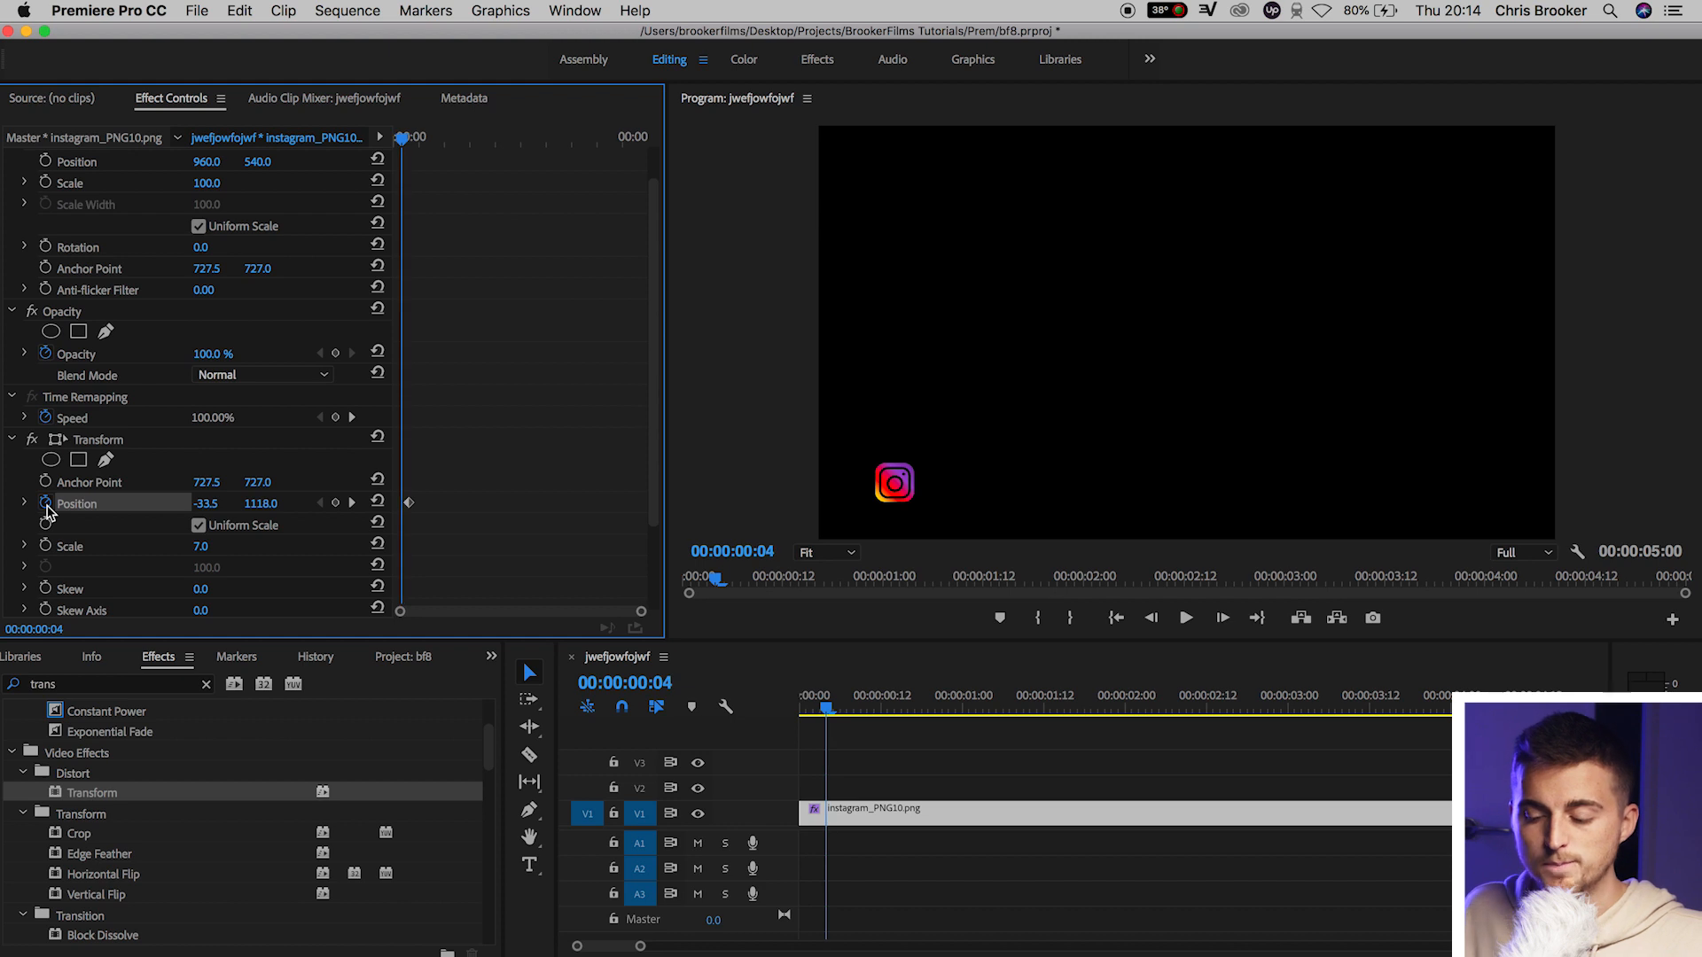
mouse_move(261, 504)
mouse_down()
mouse_move(235, 503)
mouse_move(292, 504)
mouse_up()
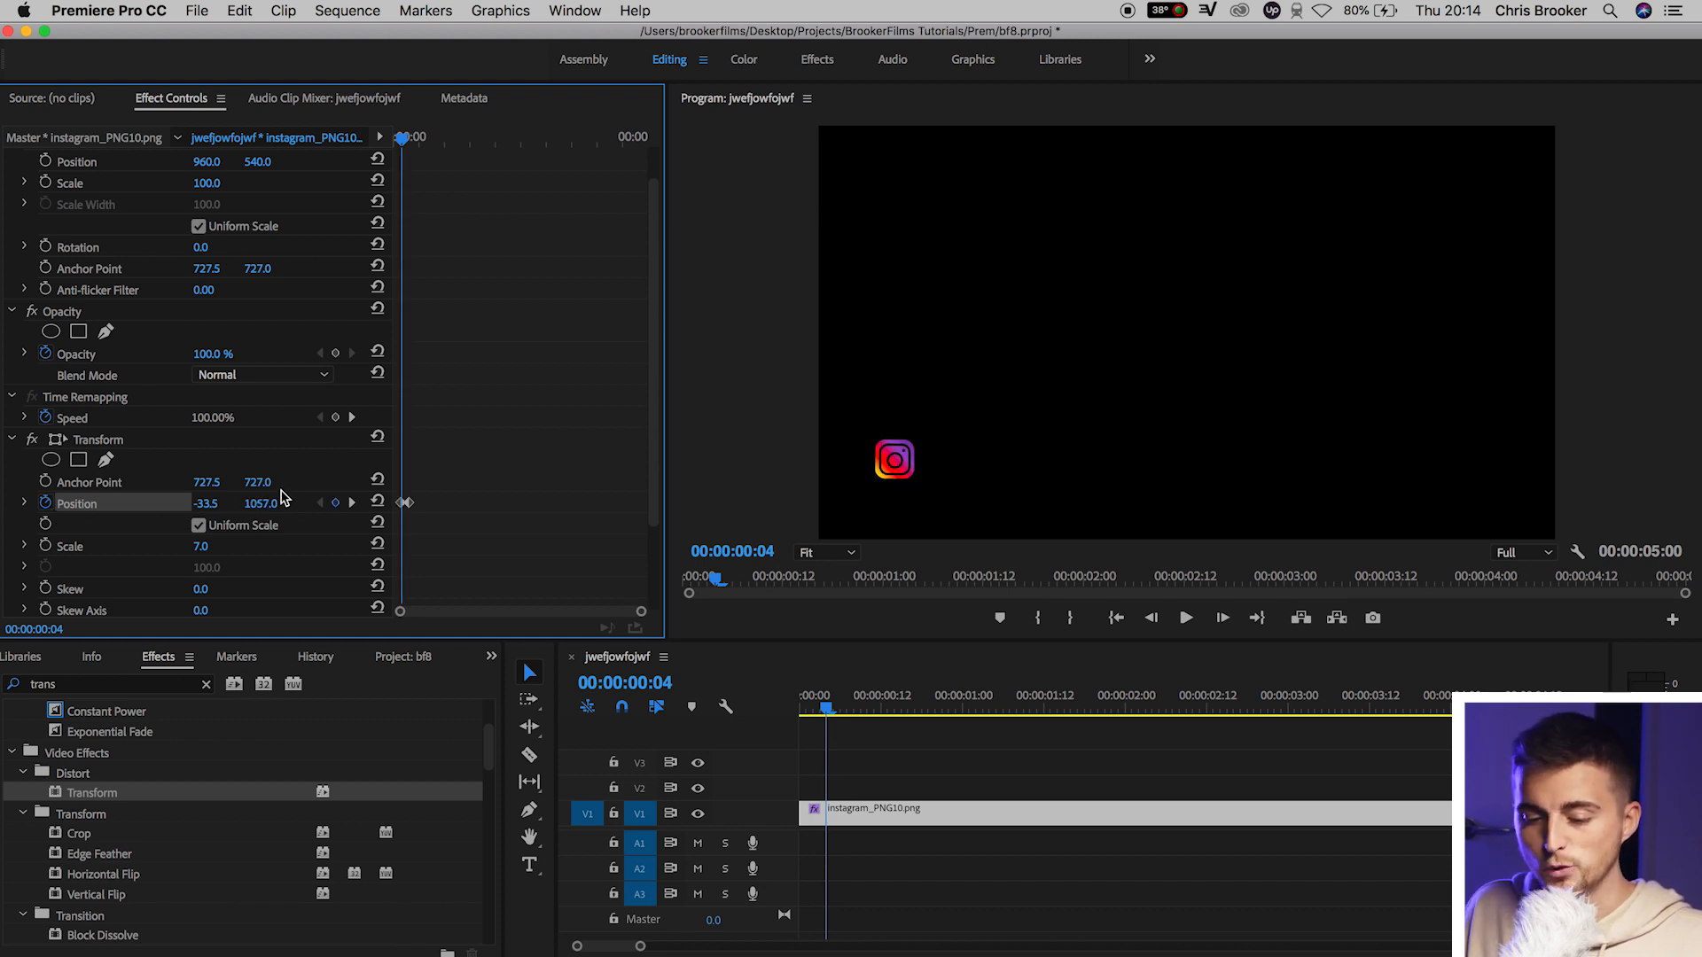
Add a Transform Position keyframe at frame 0 with a vertical value of 1359, so the logo starts below the frame
key(Left)
key(Left)
key(Left)
key(Left)
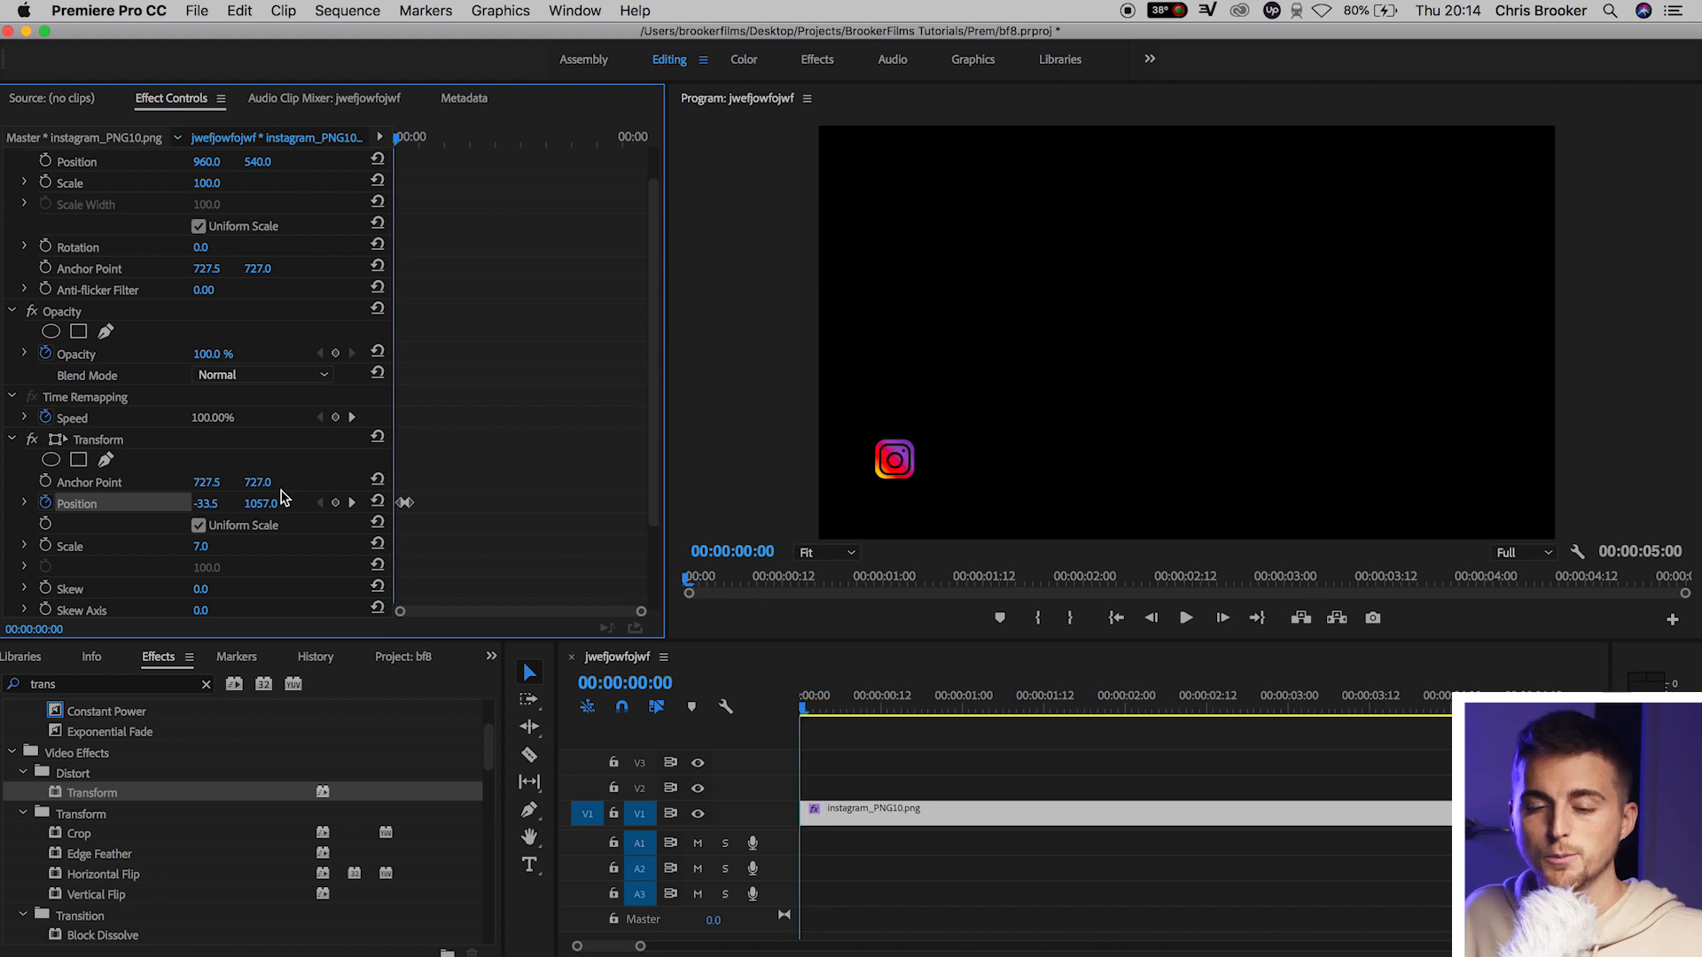
scroll(273, 505, down, 1)
drag(270, 485, 310, 483)
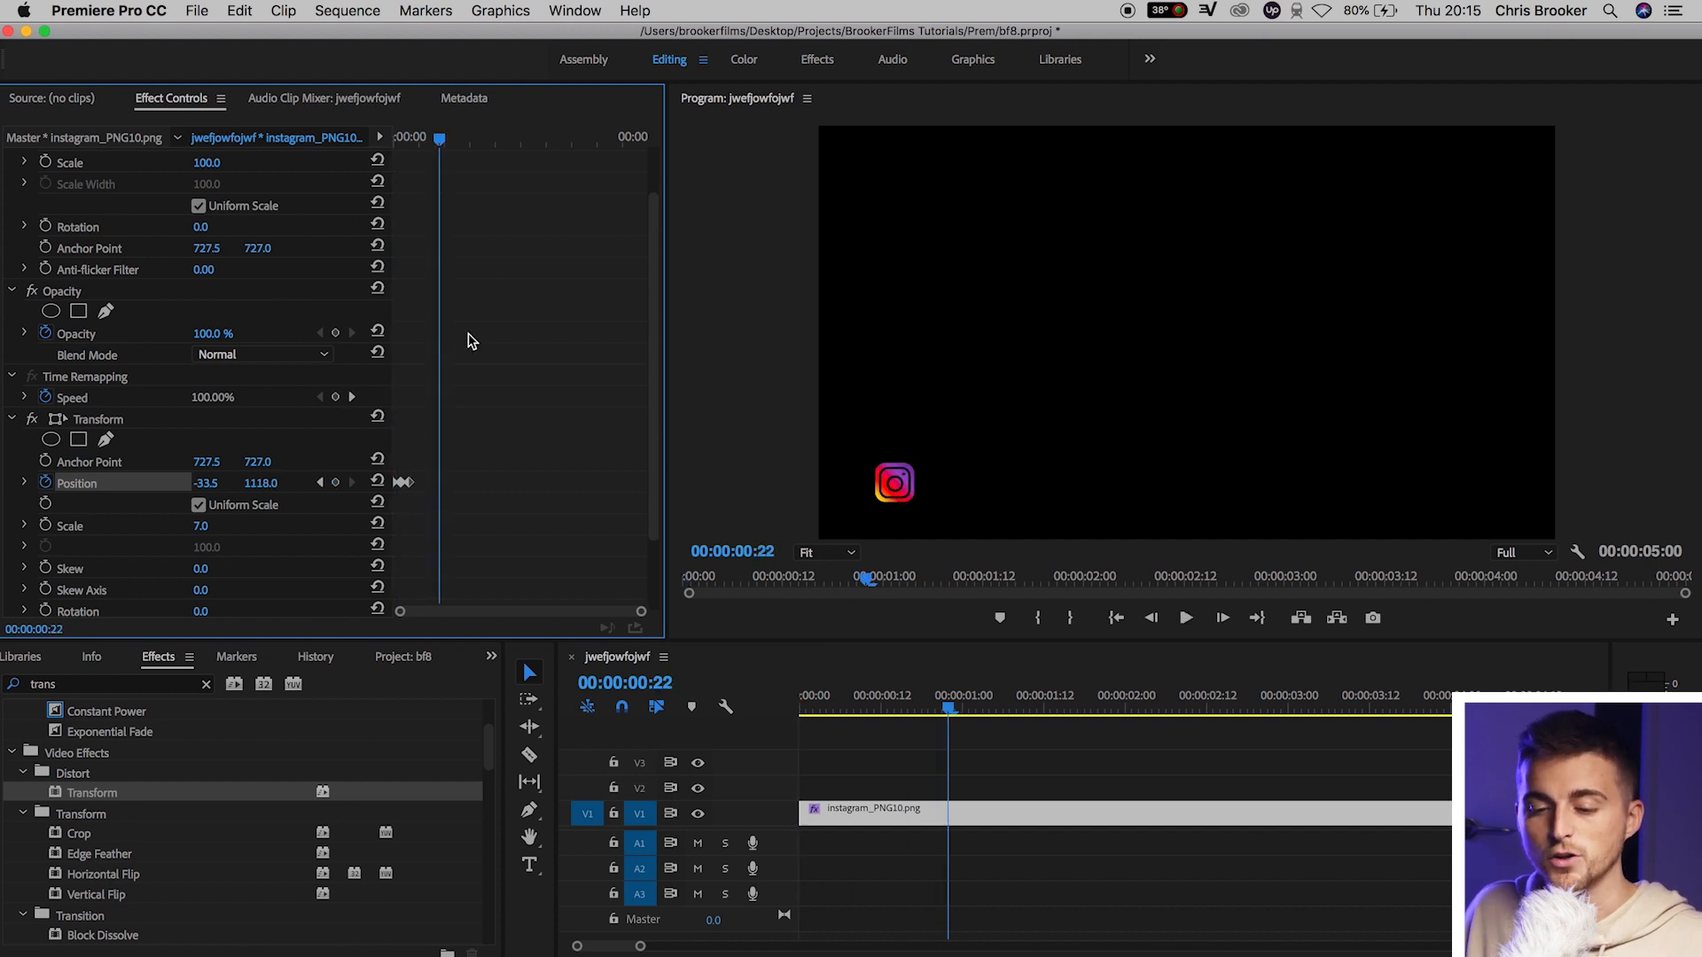
Play back the logo's Position animation from the beginning and return the playhead to frame 0
key(space)
drag(439, 140, 173, 192)
key(space)
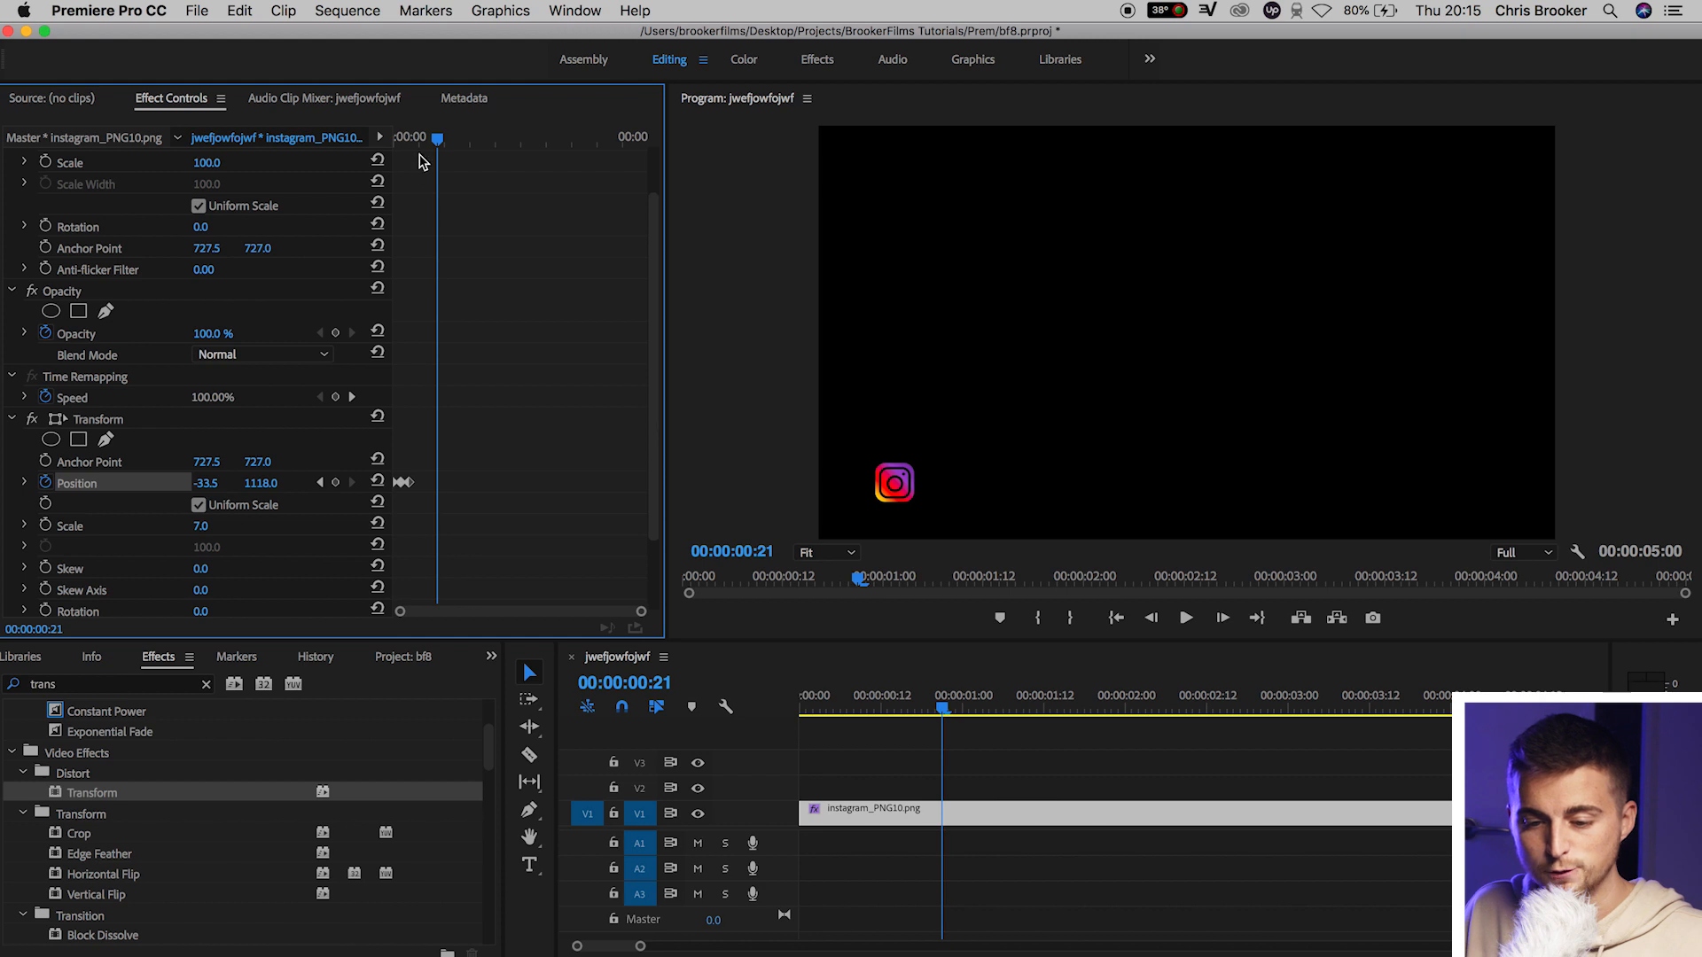
scroll(337, 158, up, 1)
drag(438, 139, 282, 139)
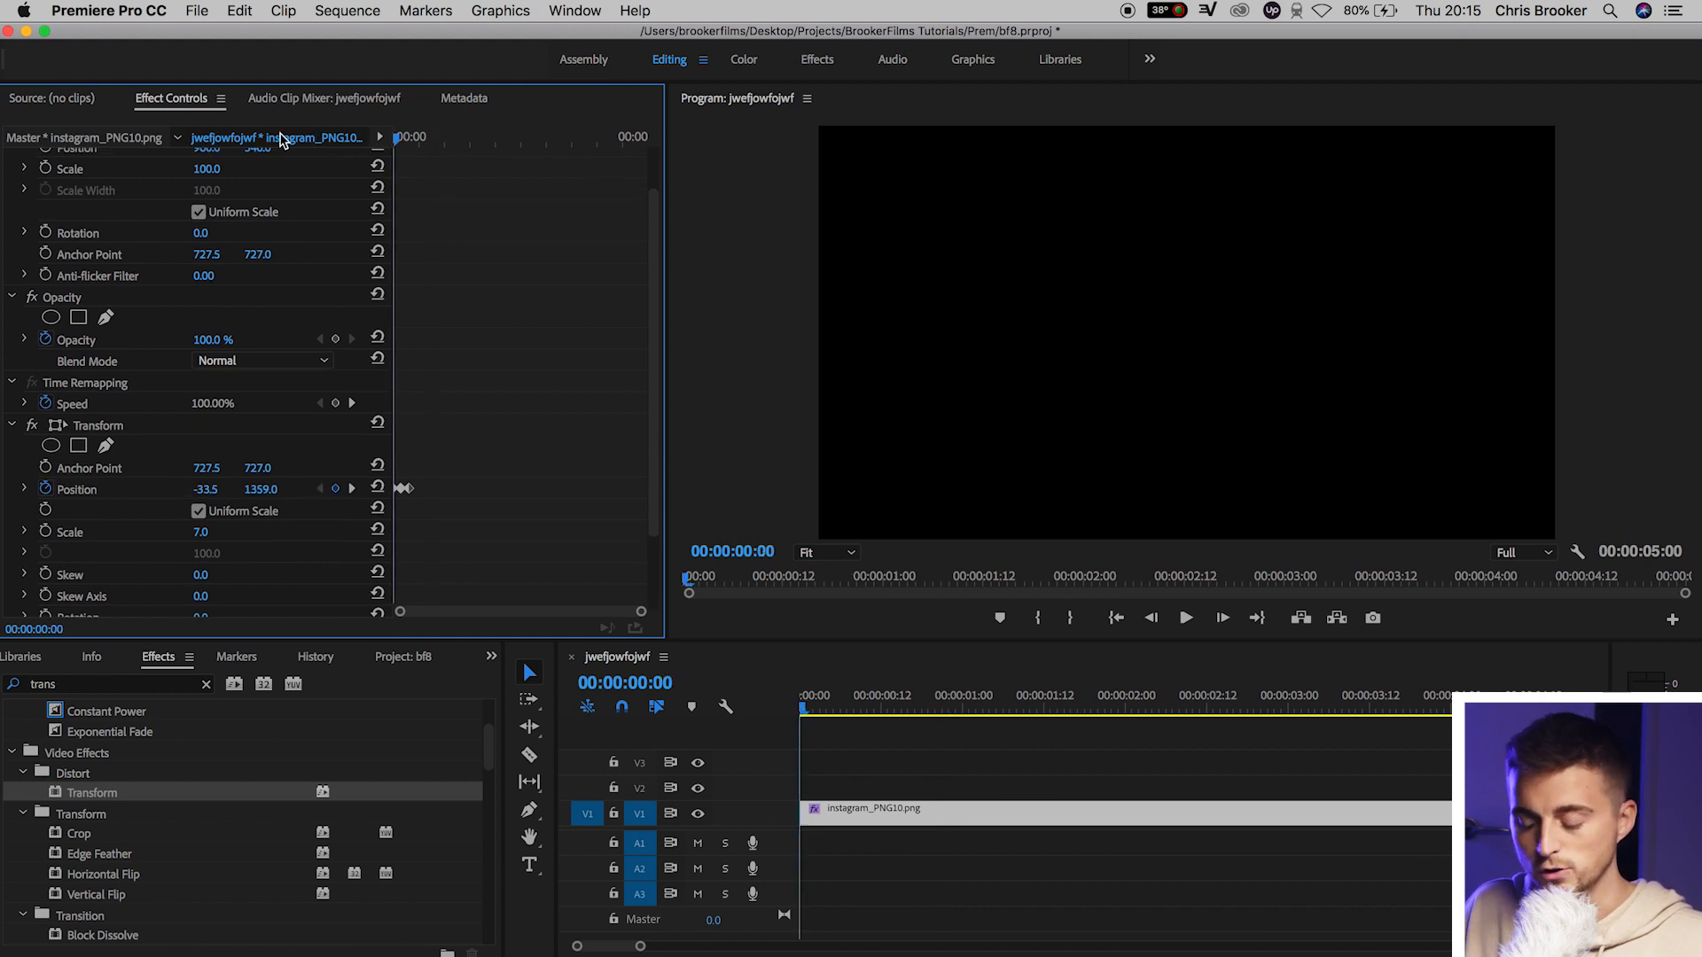
Respace the Position keyframes, moving the middle one to frame 6 and the last one to frame 10, and preview the timing
key(equal)
key(equal)
key(equal)
drag(582, 461, 601, 493)
key(space)
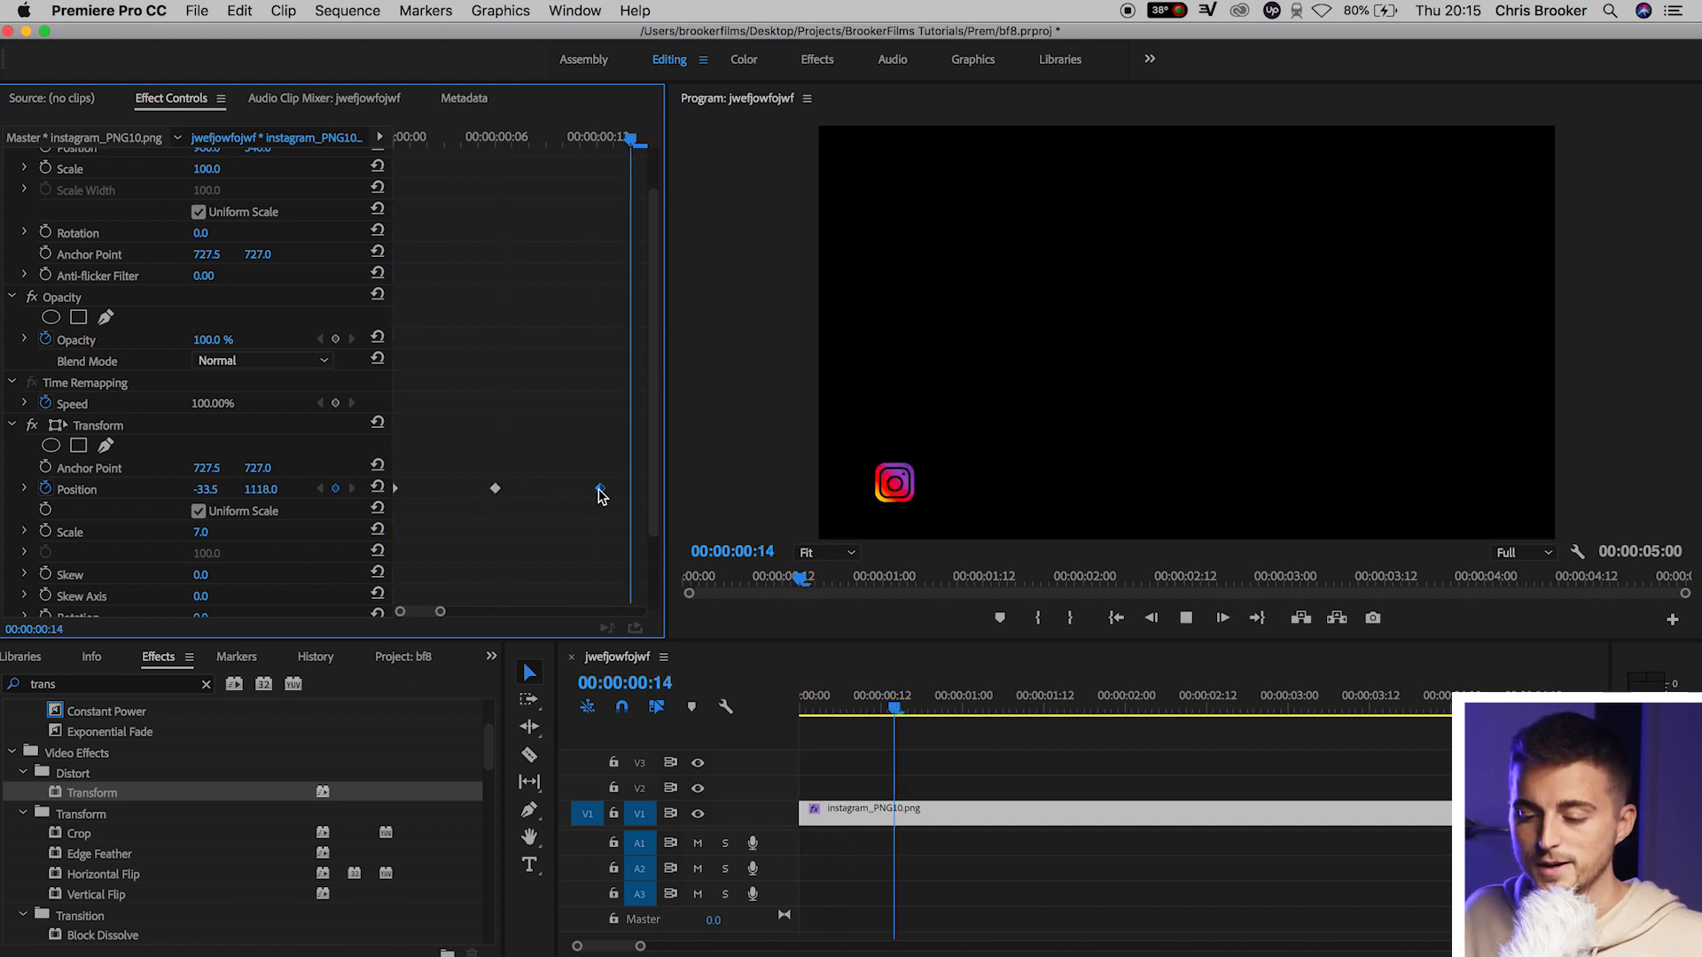
key(space)
drag(600, 493, 572, 496)
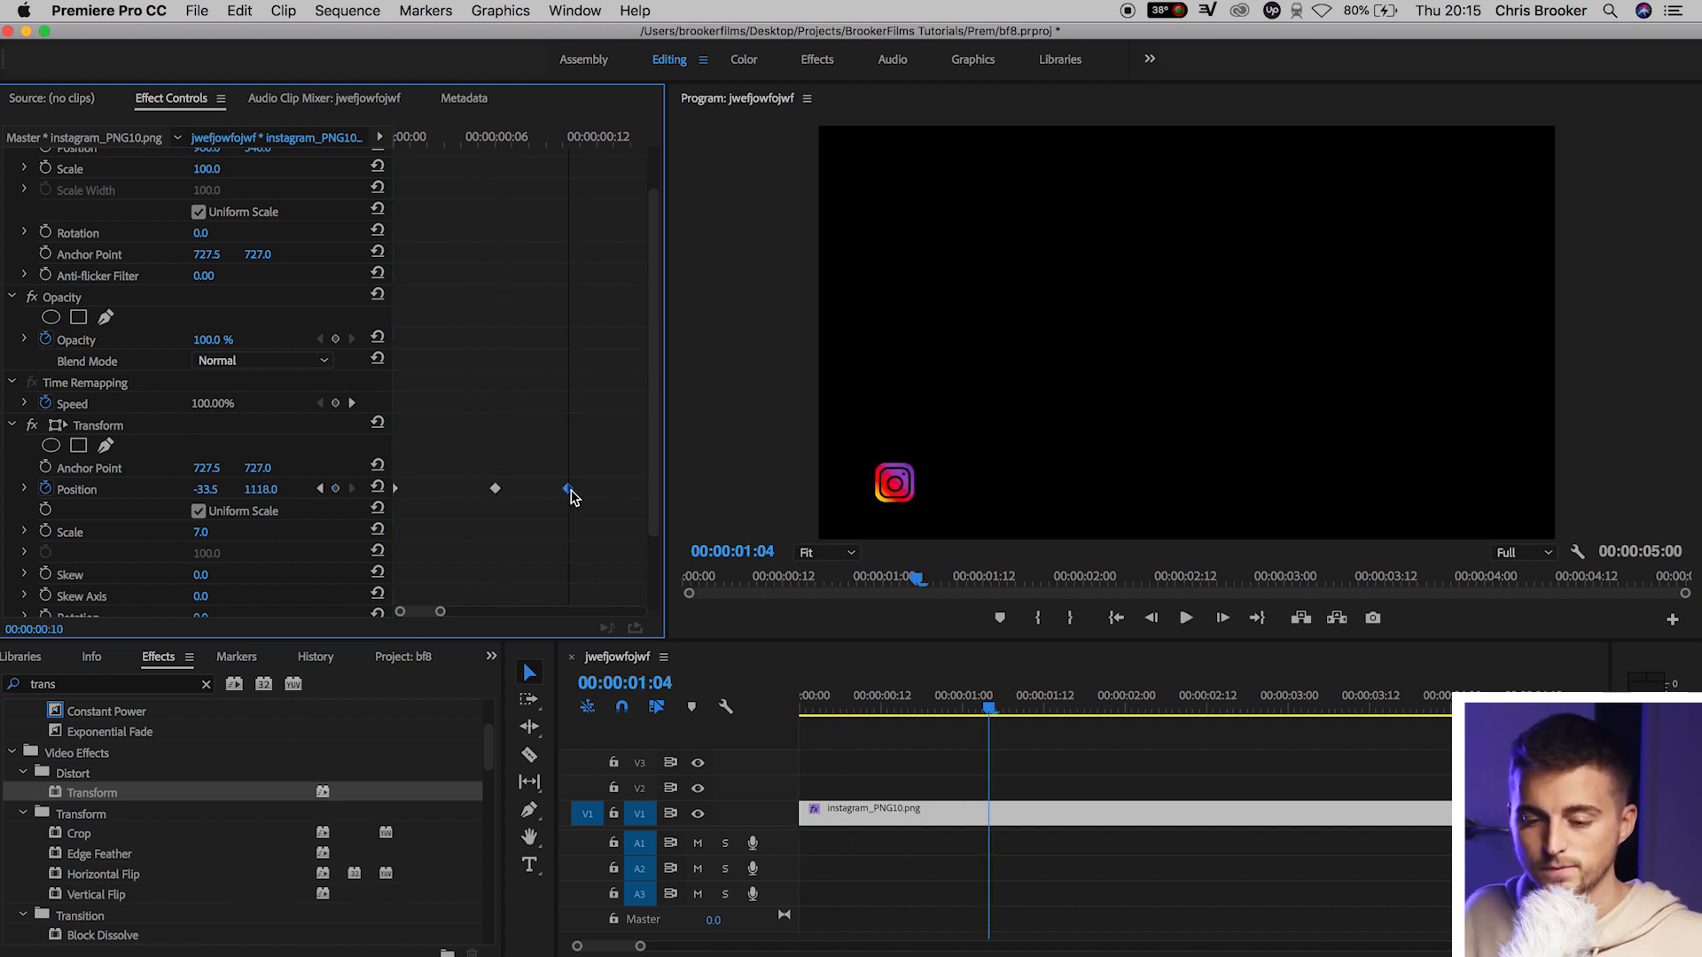
key(space)
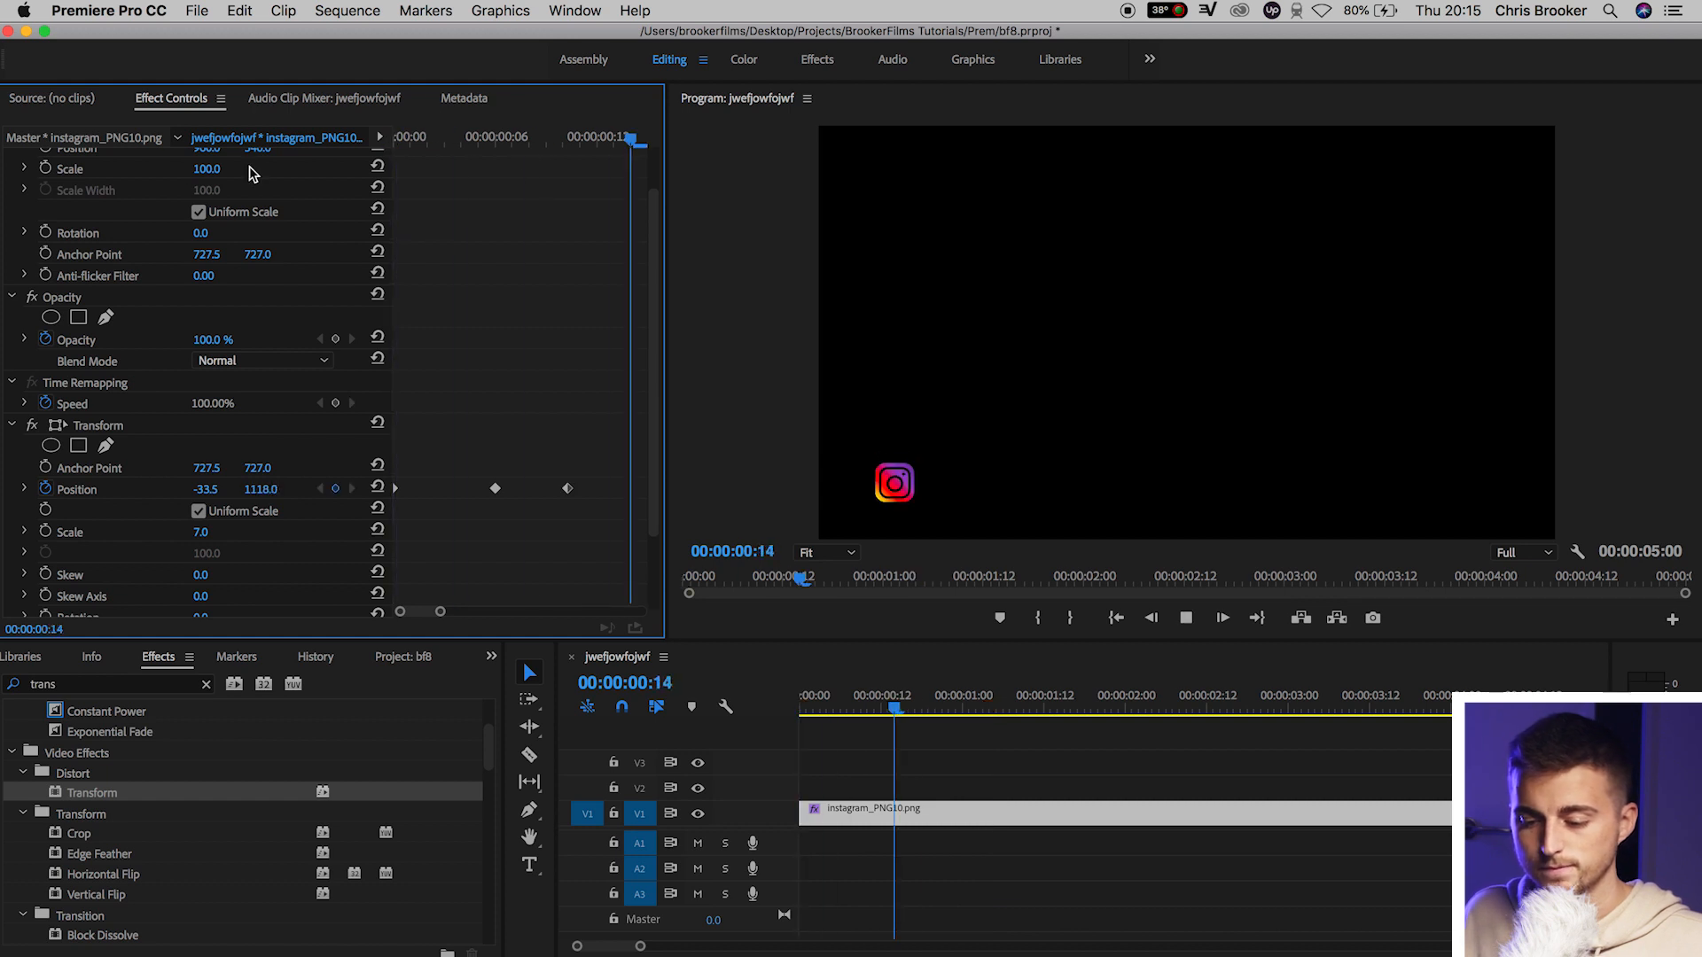
key(space)
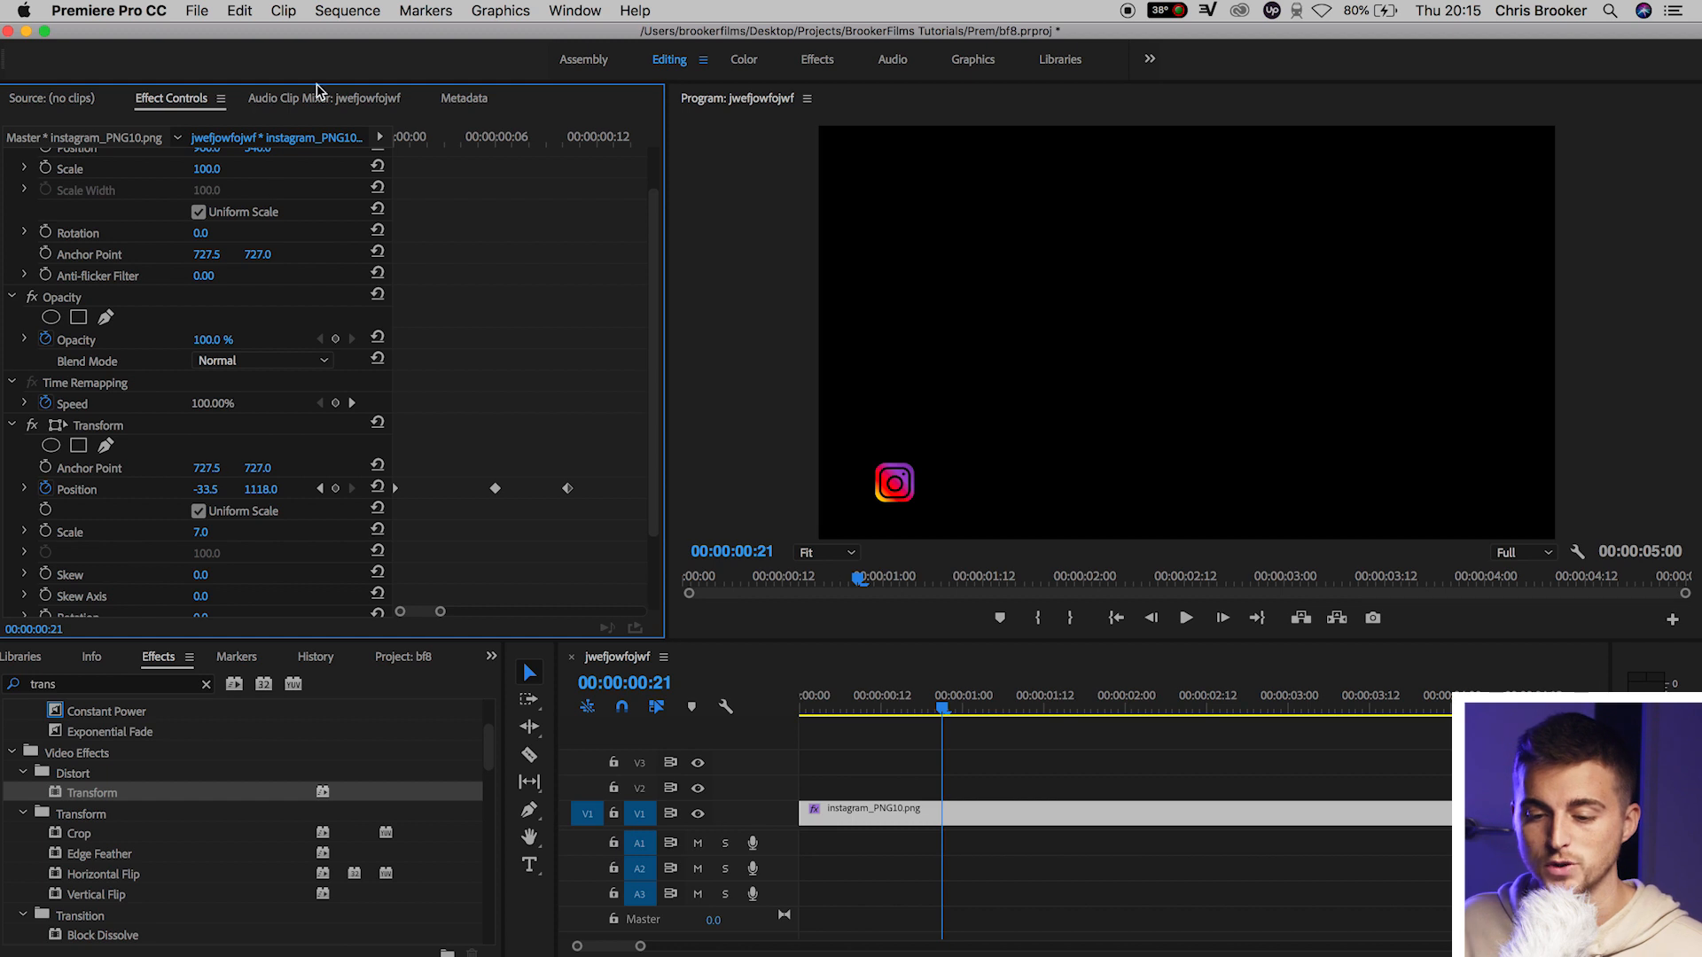
Magnify the program preview to 150% around the logo and examine its movement in the first few frames, stopping at frame 3
mouse_move(494, 142)
mouse_down()
mouse_move(430, 138)
mouse_move(460, 142)
mouse_up()
click(826, 553)
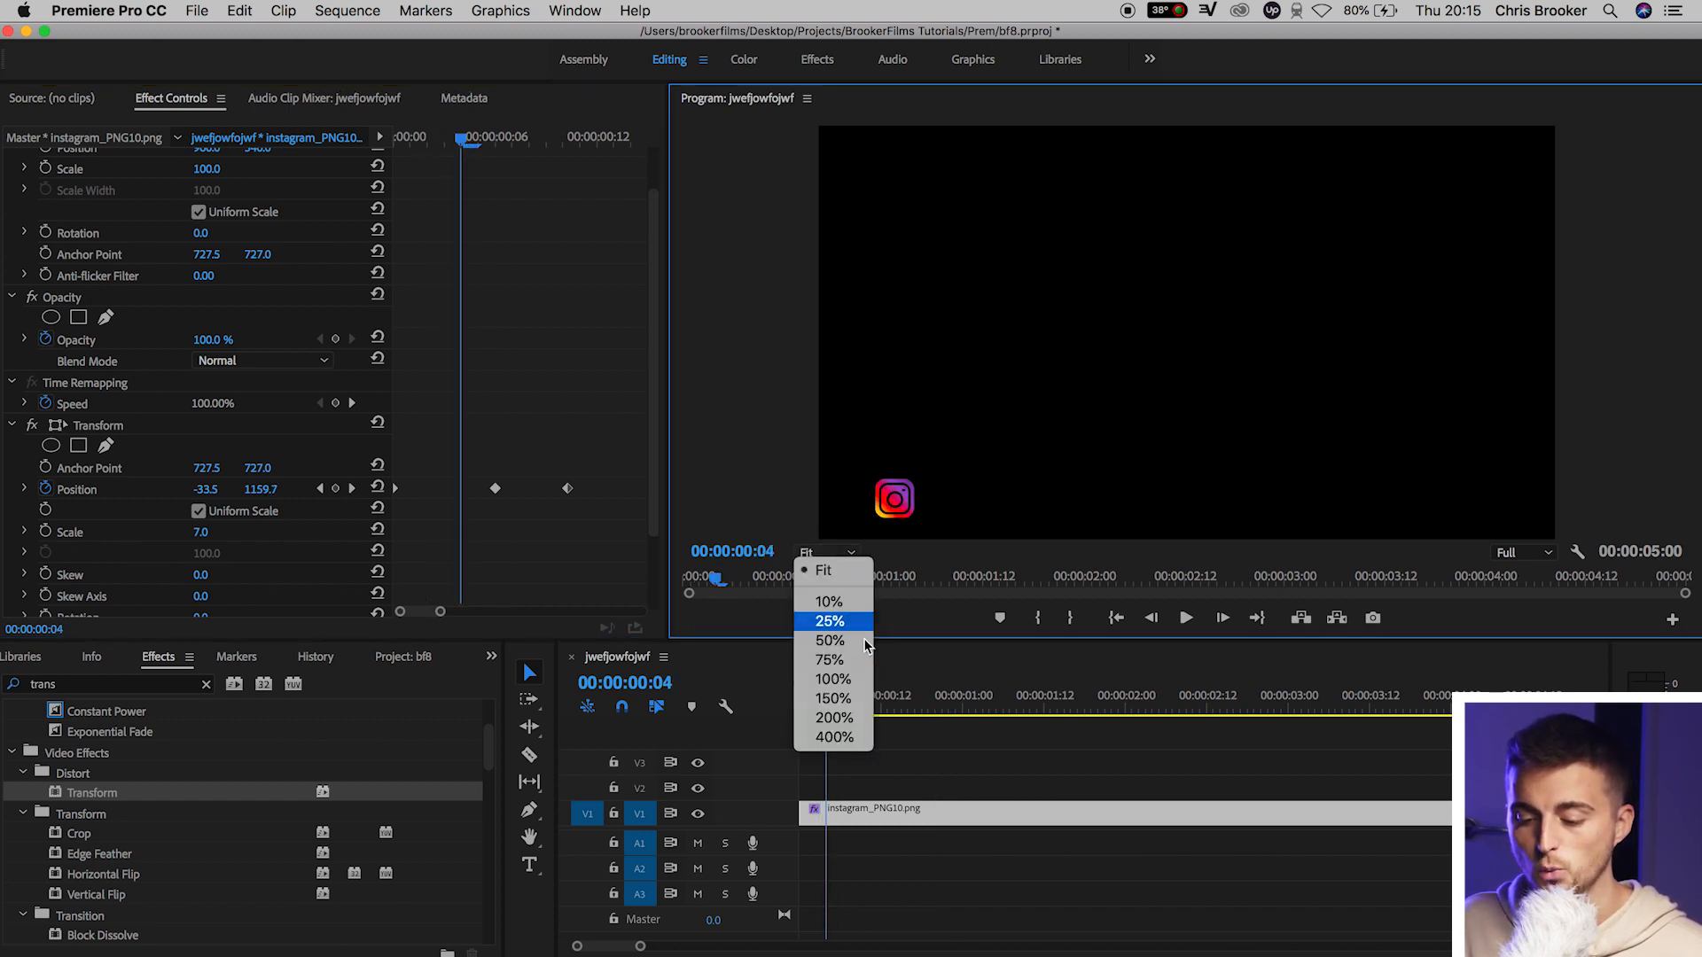
click(854, 700)
drag(1689, 297, 1689, 412)
drag(1162, 533, 967, 543)
click(426, 142)
key(space)
key(space)
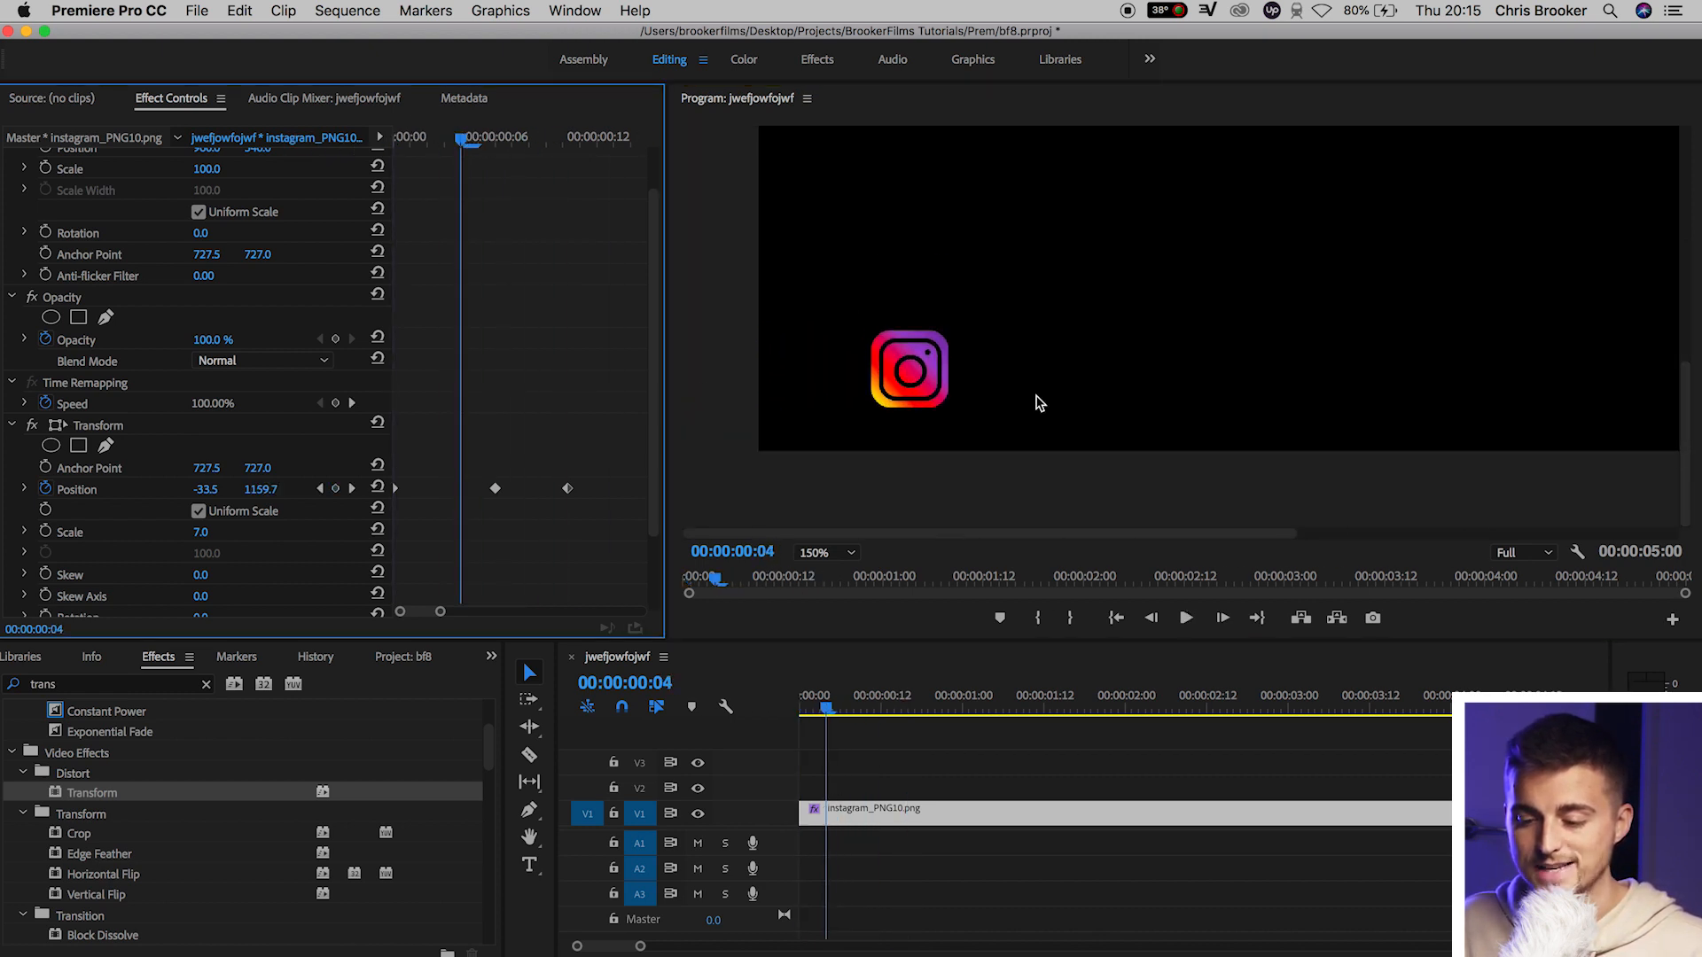
click(437, 144)
drag(437, 143, 448, 144)
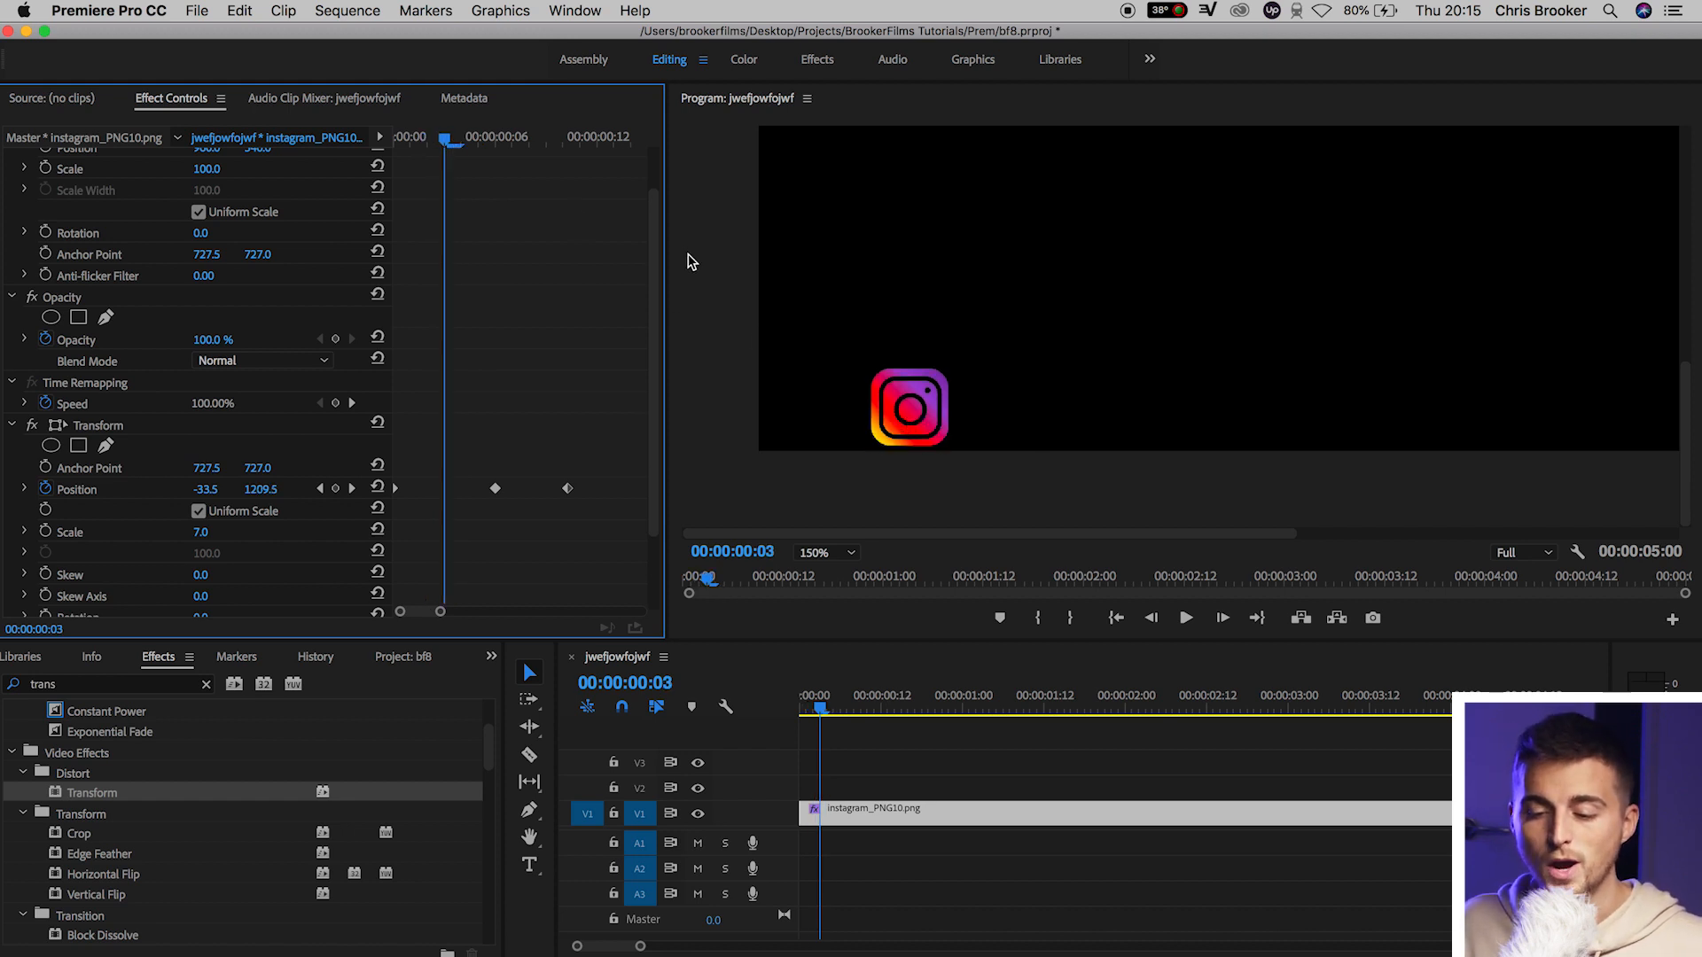
Turn off Use Composition's Shutter Angle in the logo's Transform effect and set its Shutter Angle to 360
drag(654, 236, 654, 308)
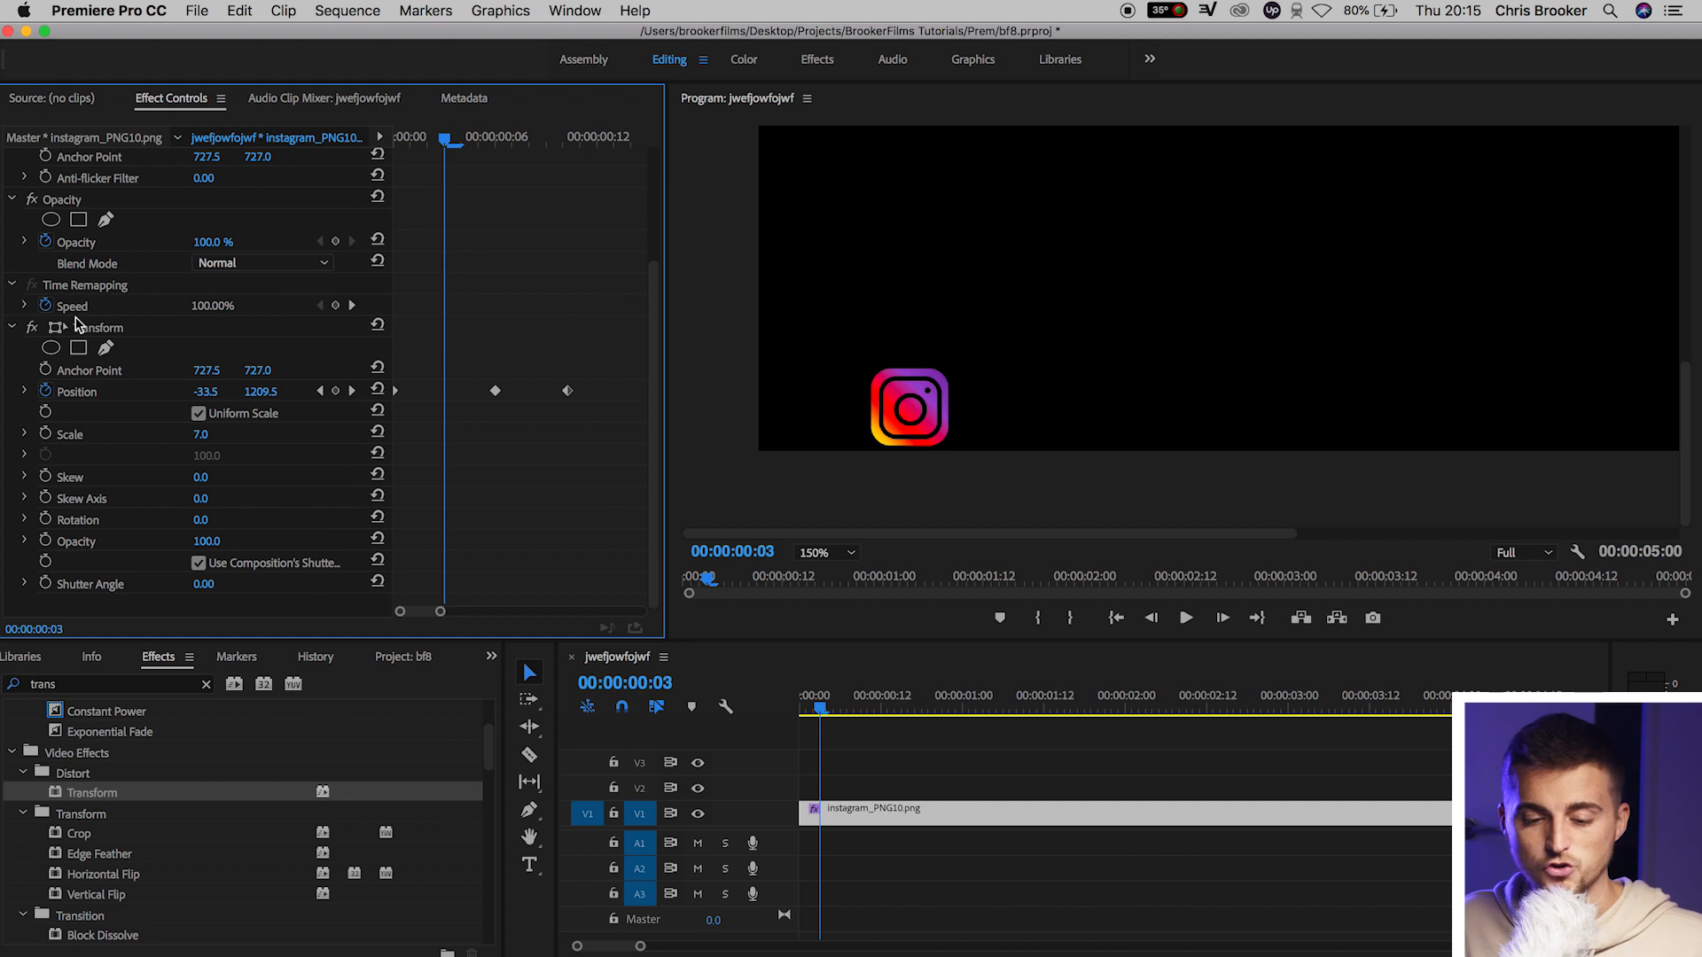
click(108, 333)
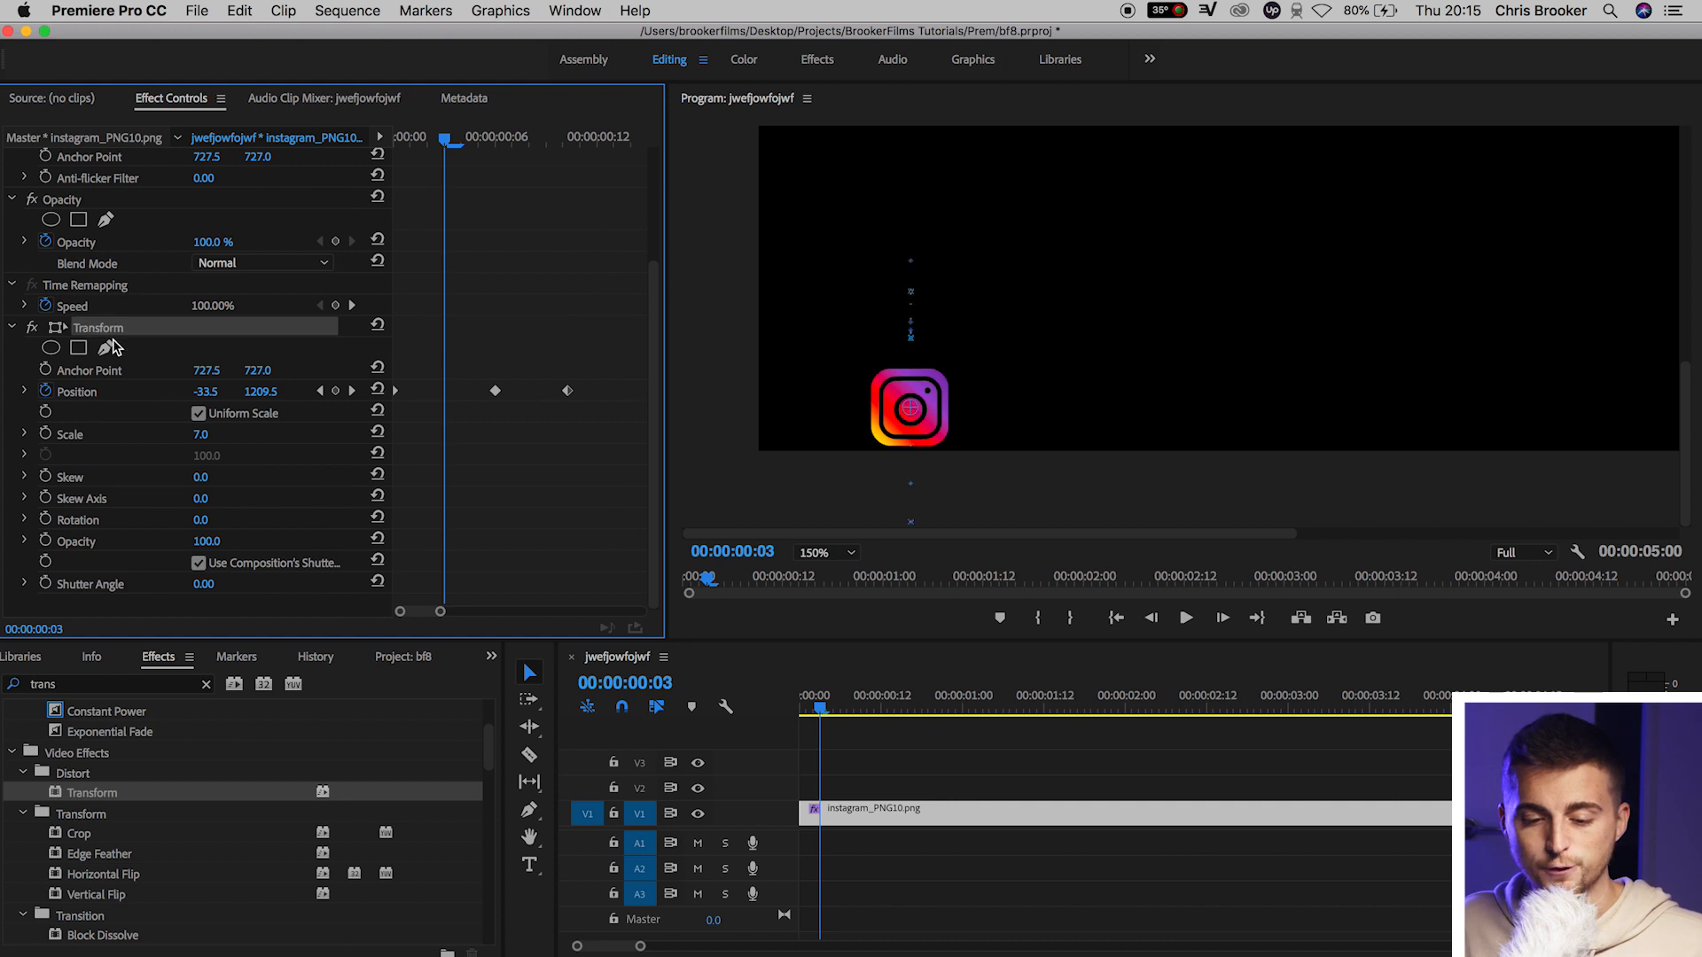
click(198, 563)
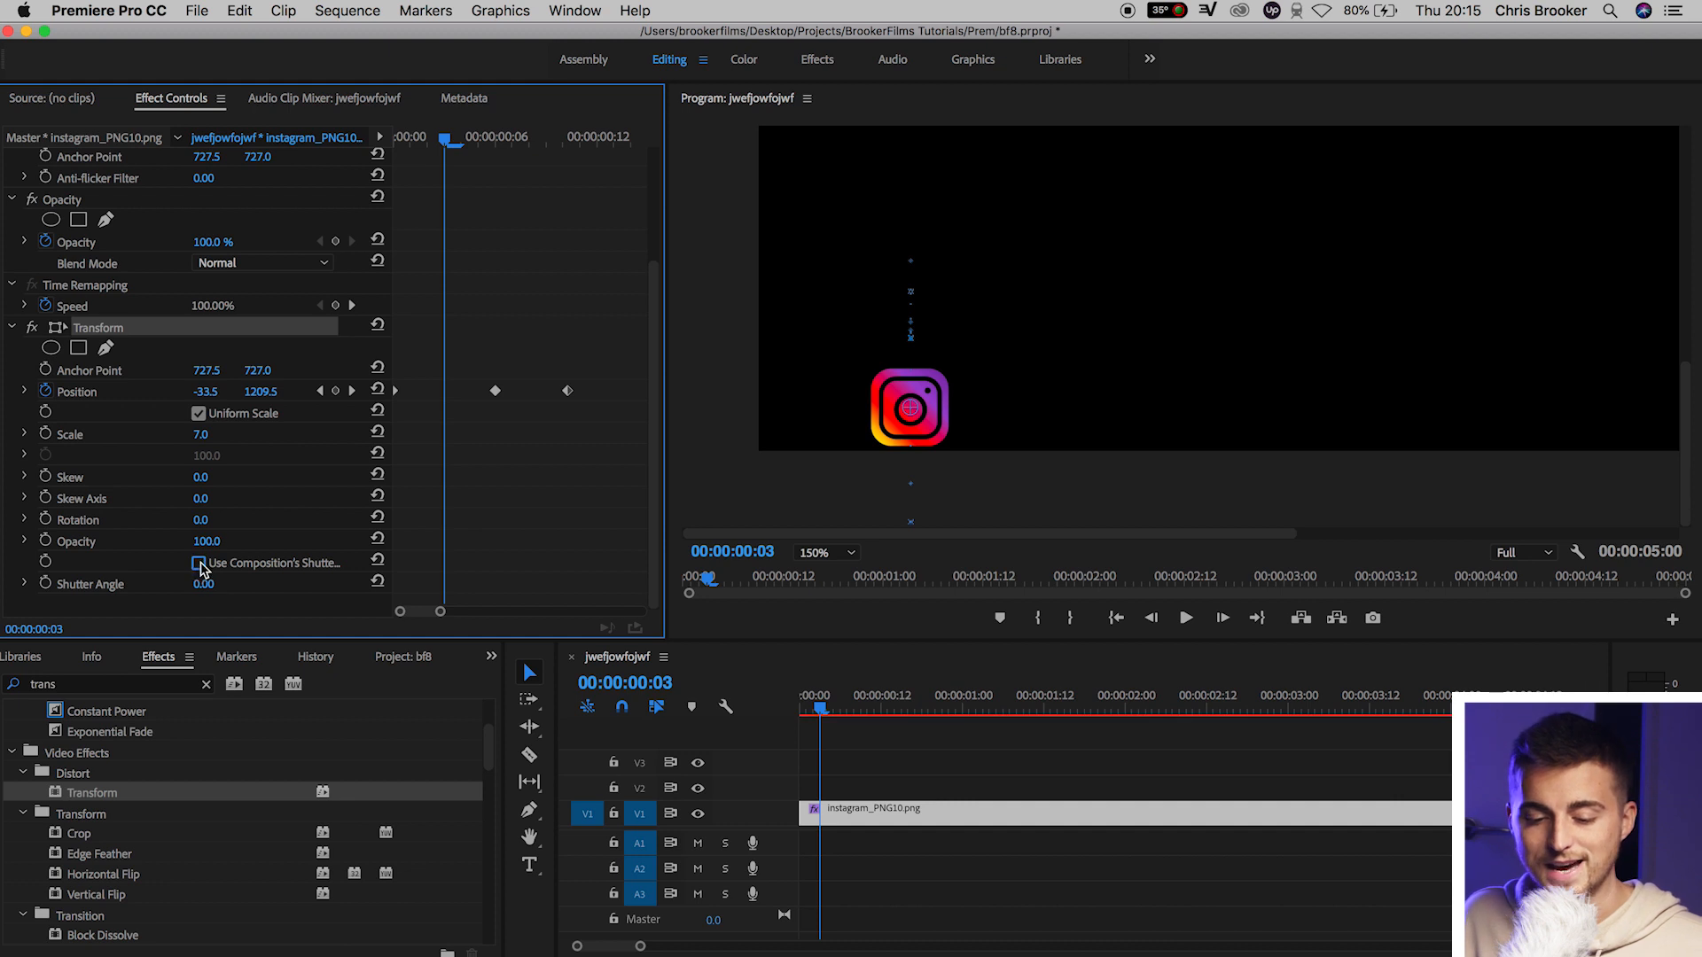
drag(210, 584, 351, 584)
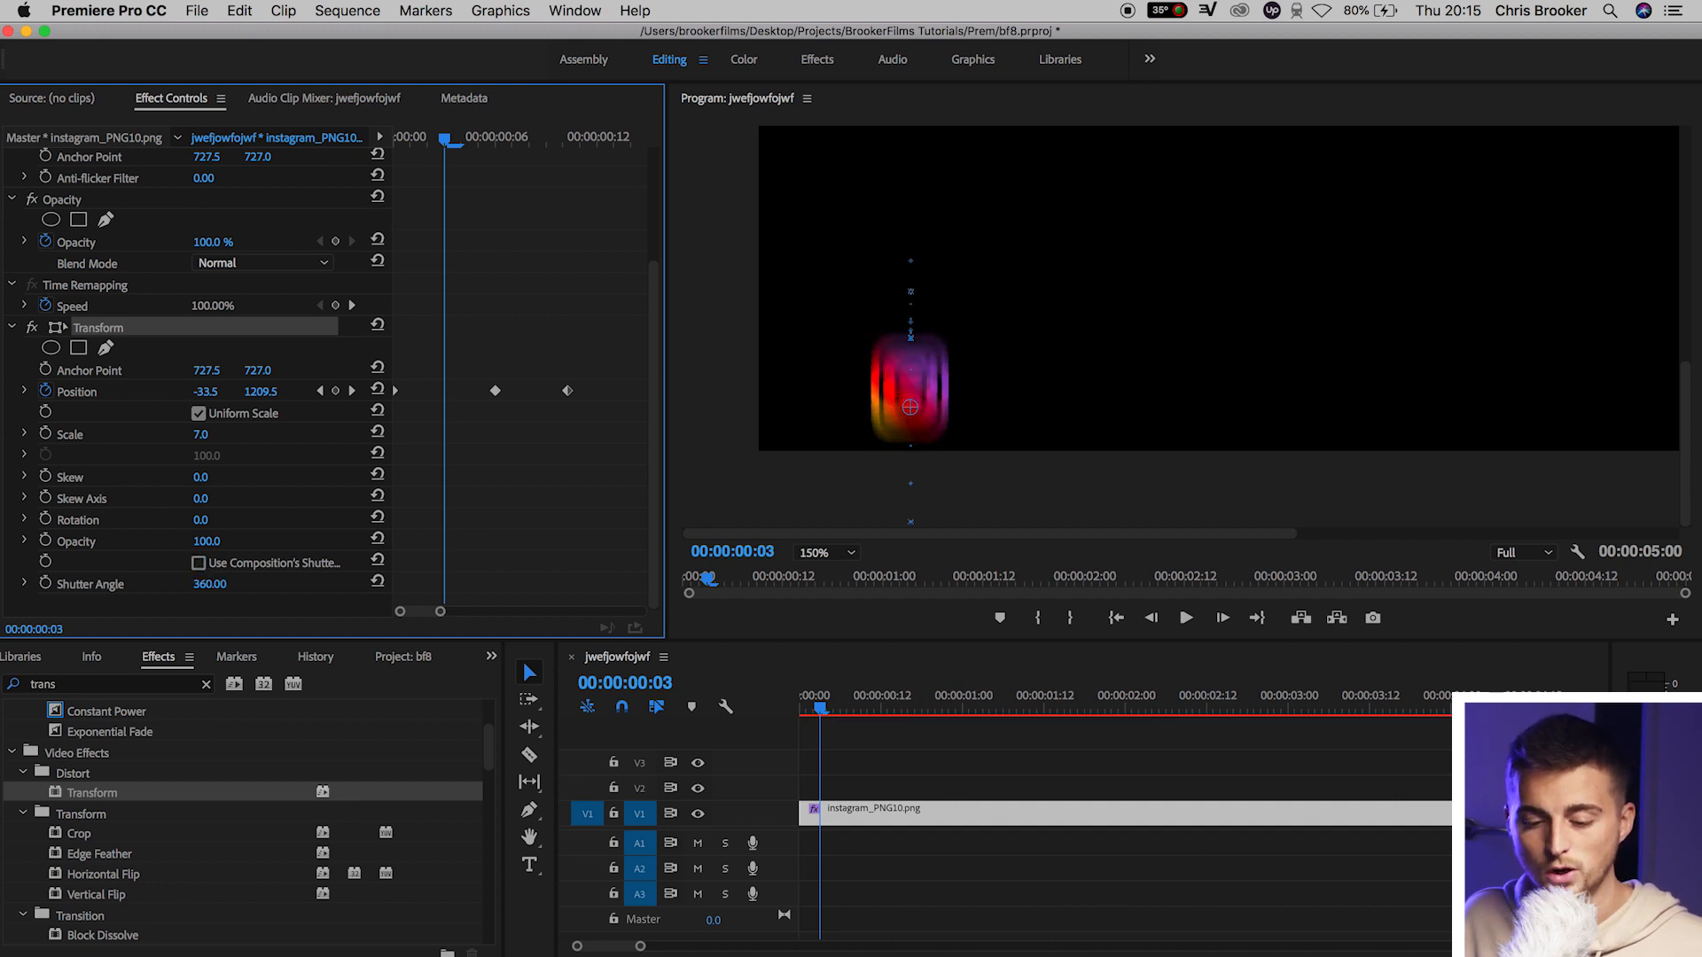
Examine the logo's motion blur between frames 0 and 3, and return the program preview to Fit
drag(415, 142, 69, 215)
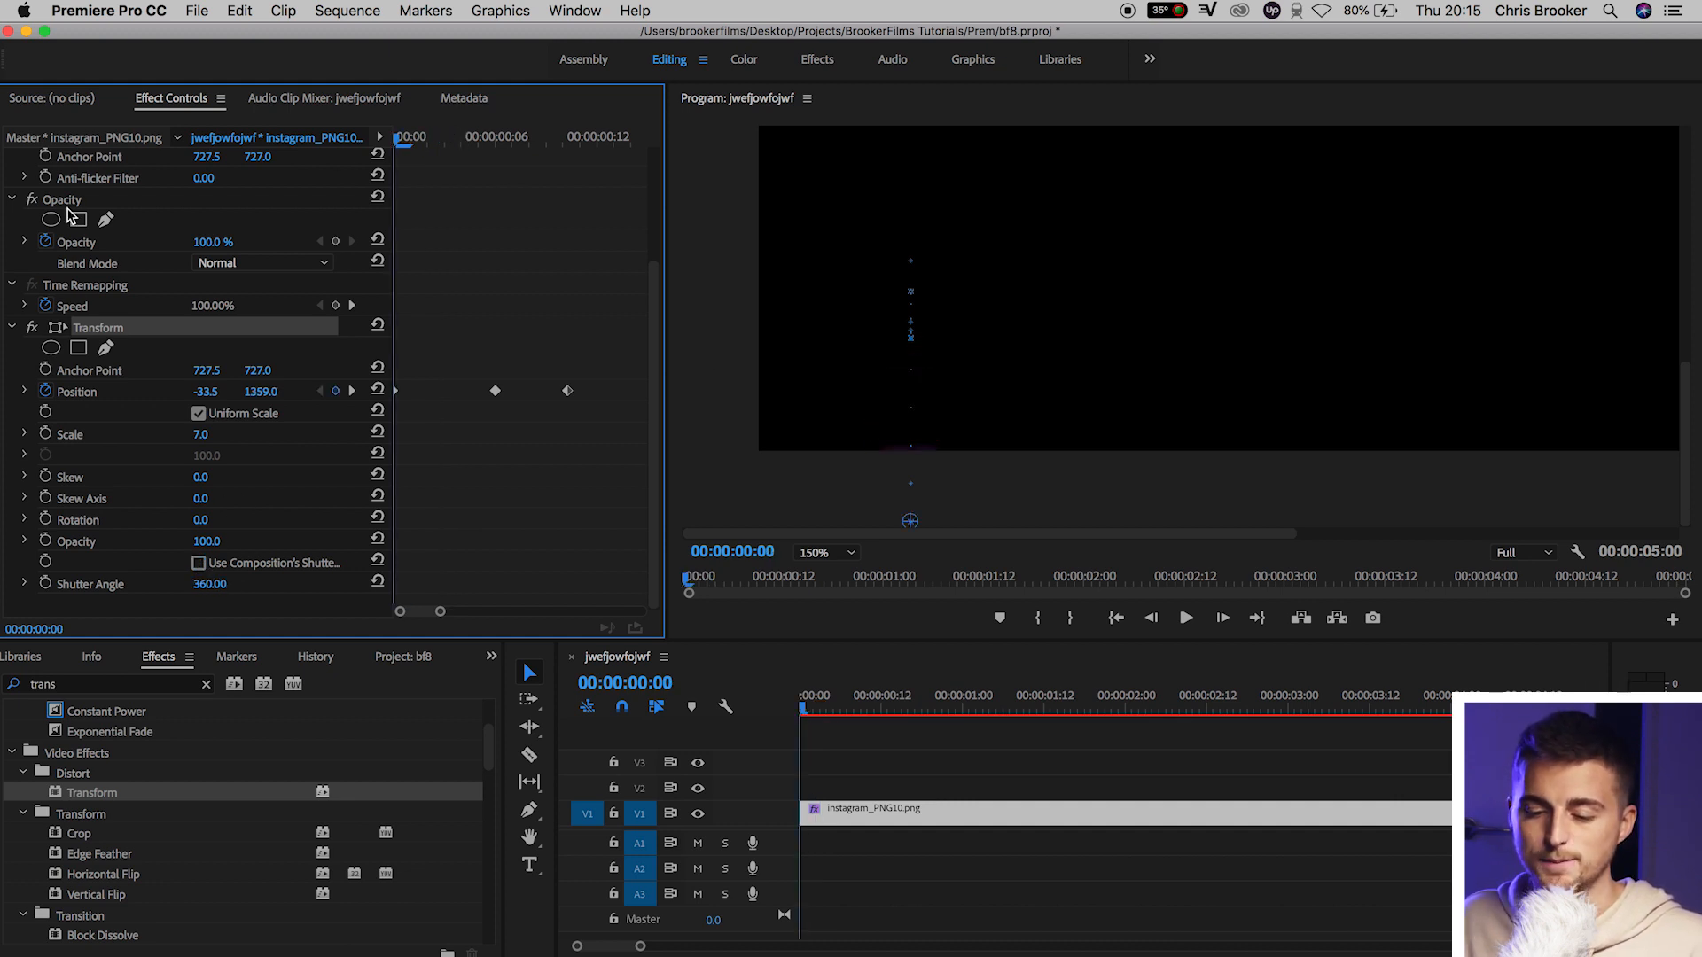
drag(408, 139, 446, 164)
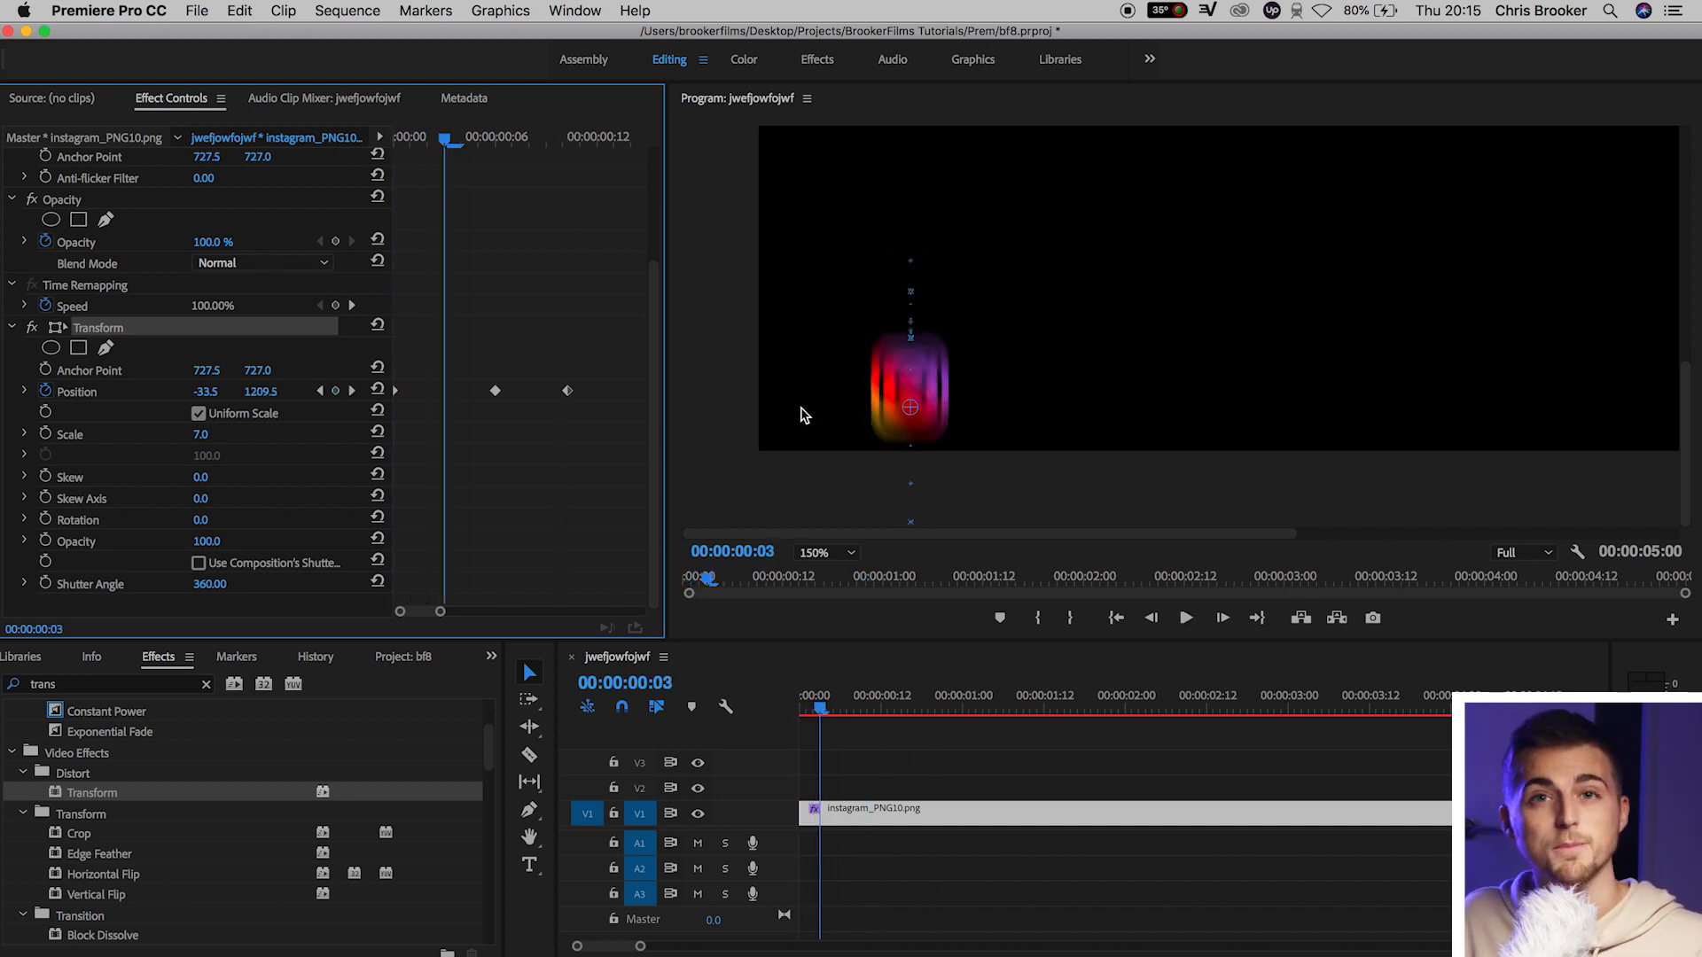
click(838, 554)
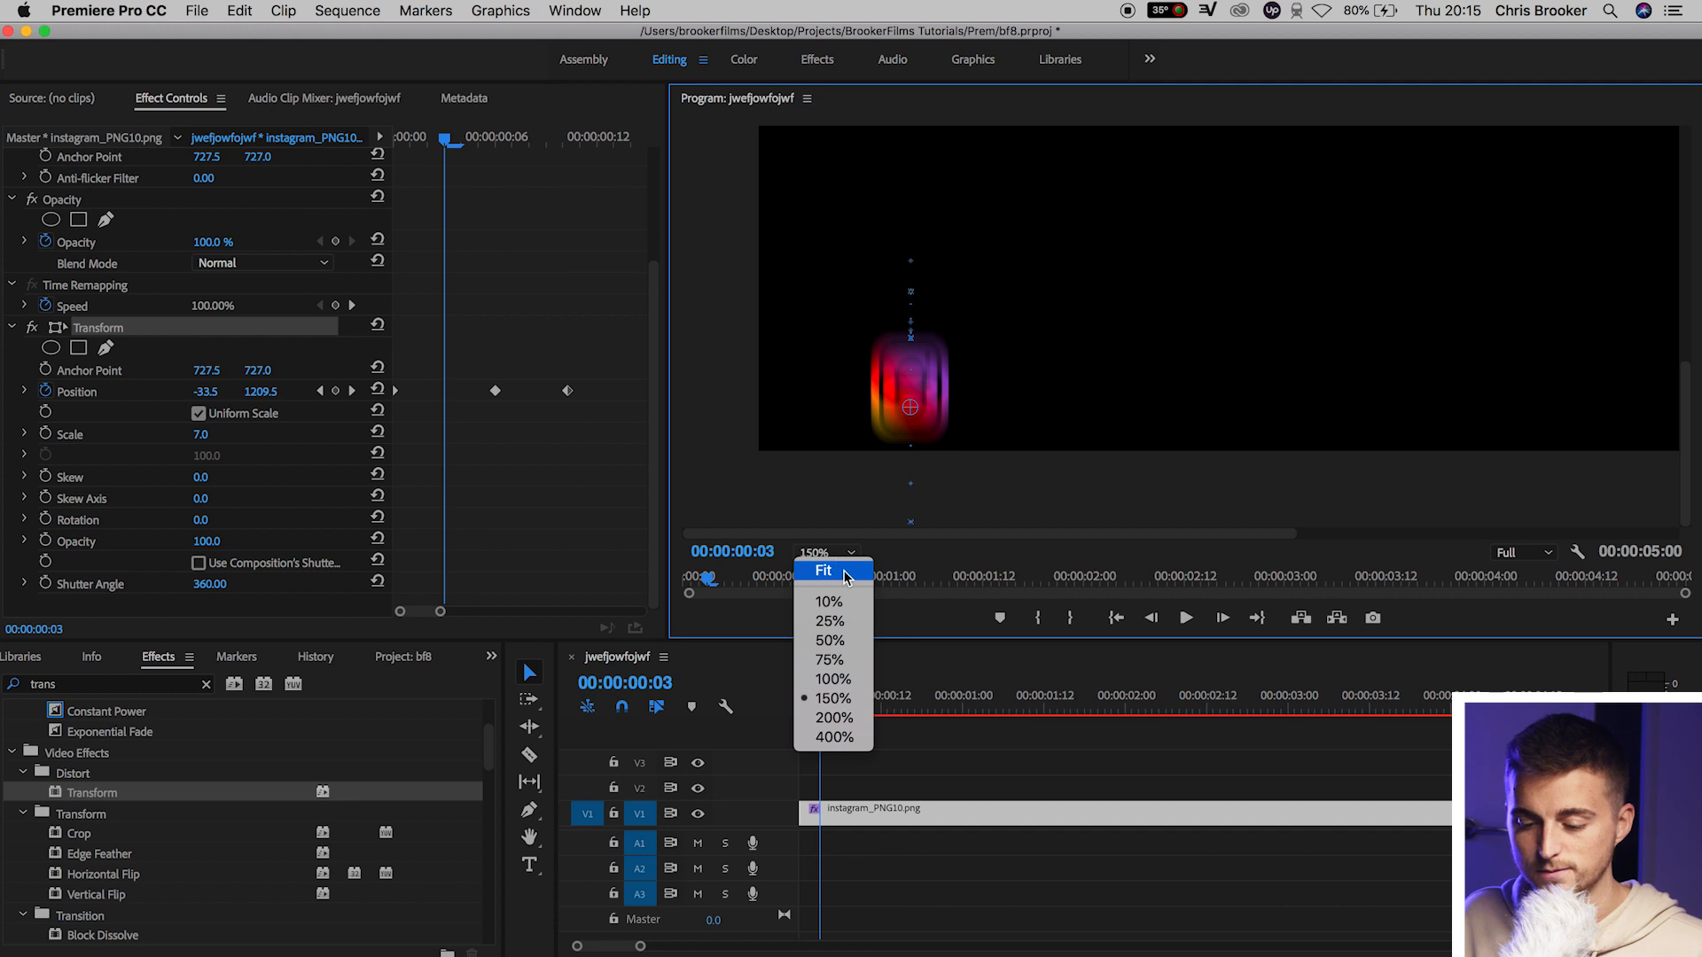
click(841, 567)
click(986, 760)
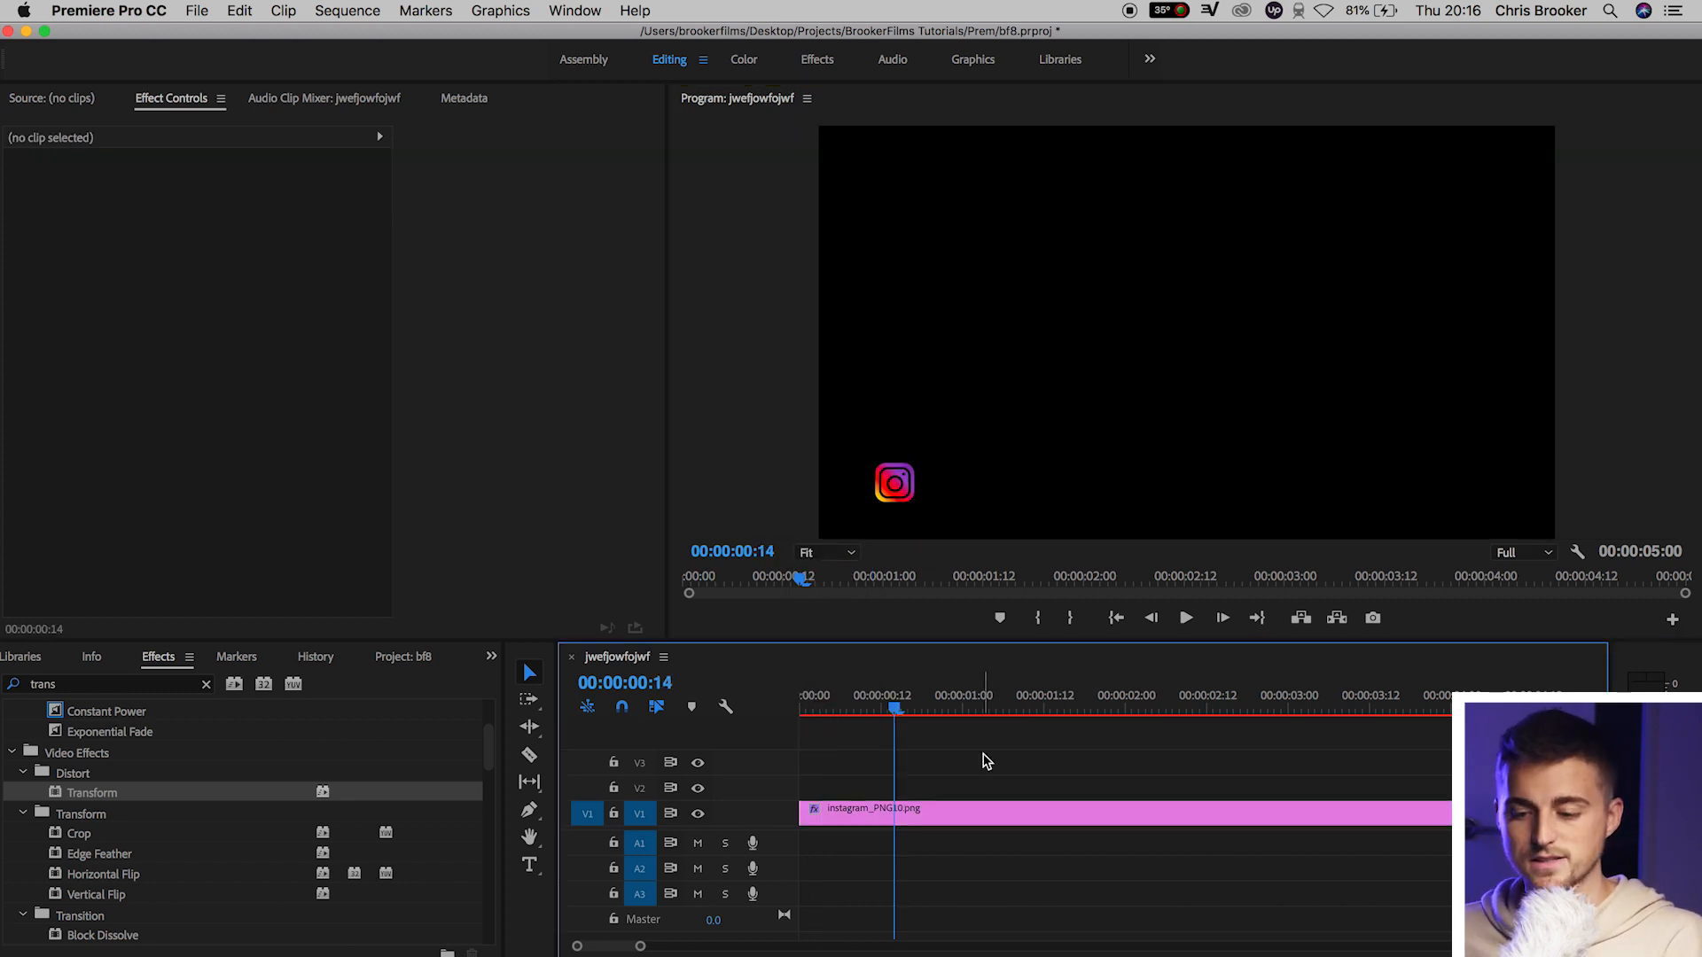
Create a new legacy title with the default settings
click(197, 13)
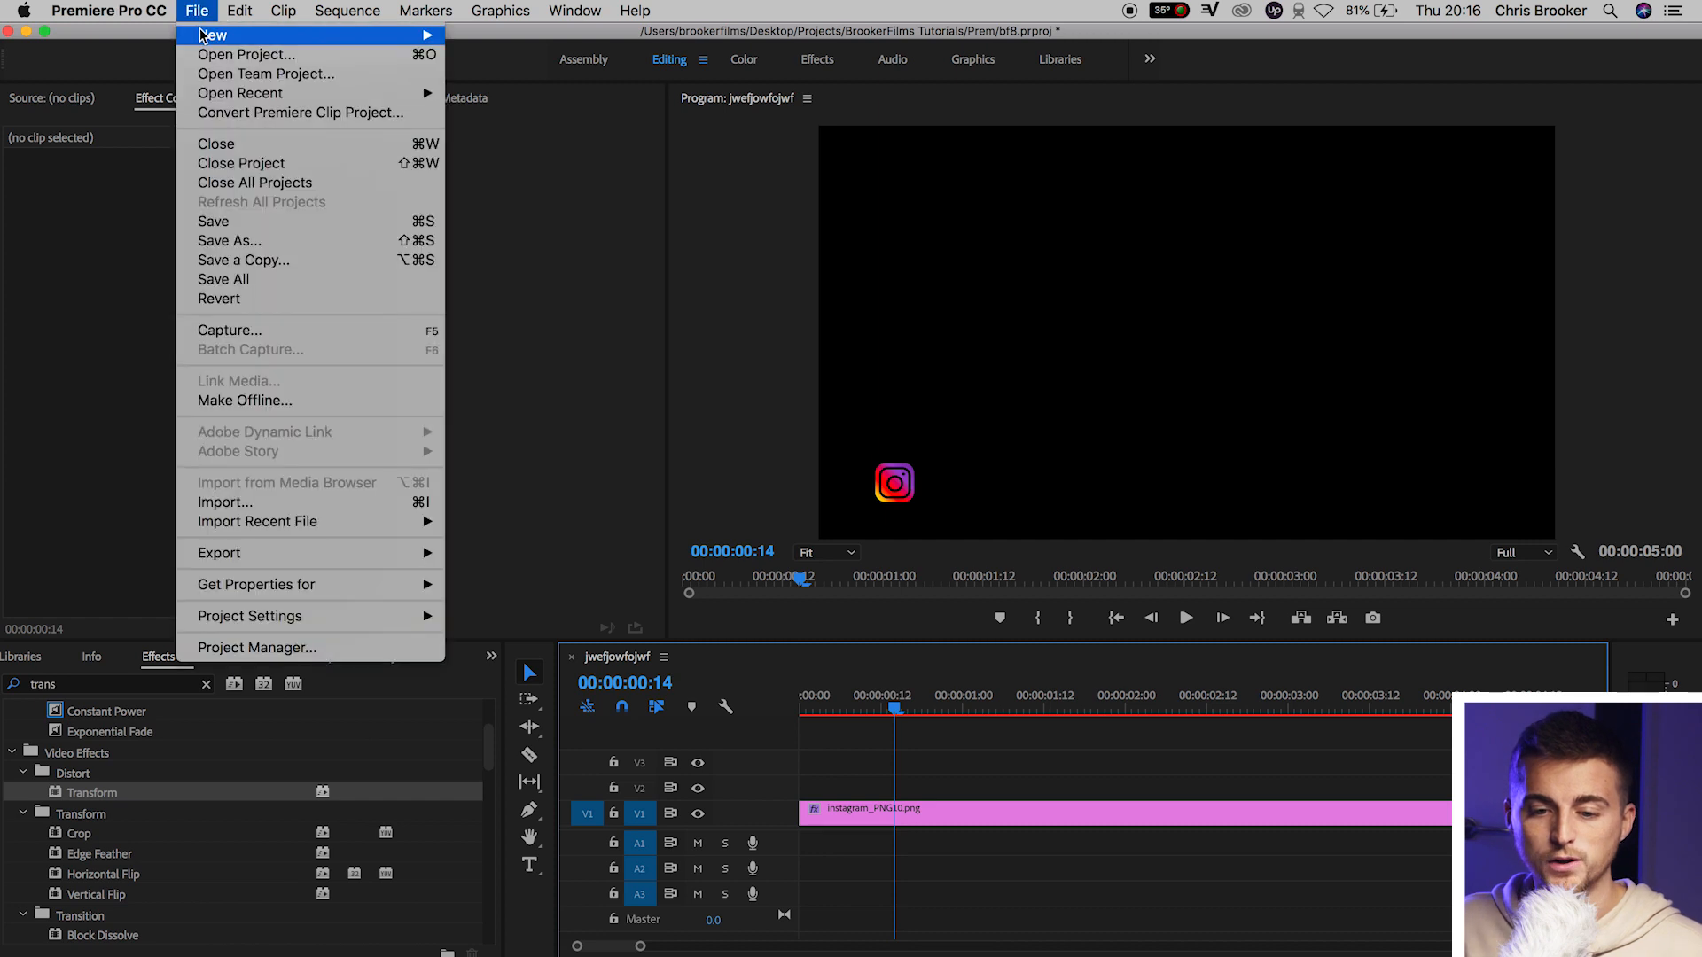
mouse_move(278, 39)
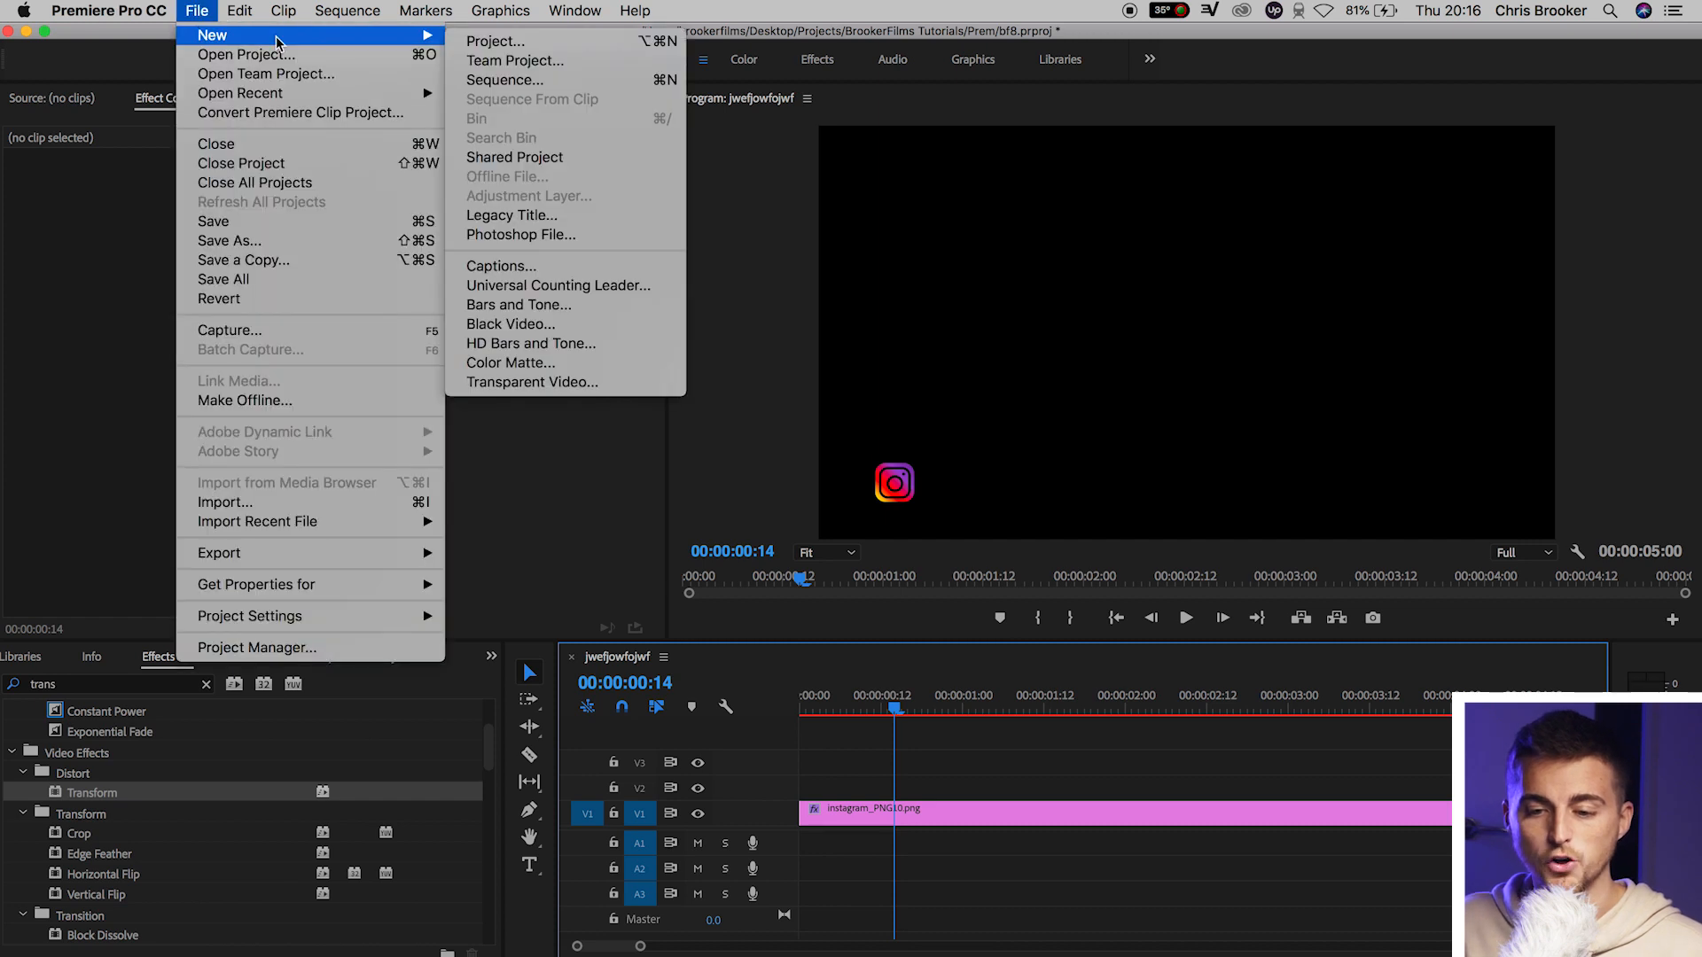
click(529, 224)
click(976, 605)
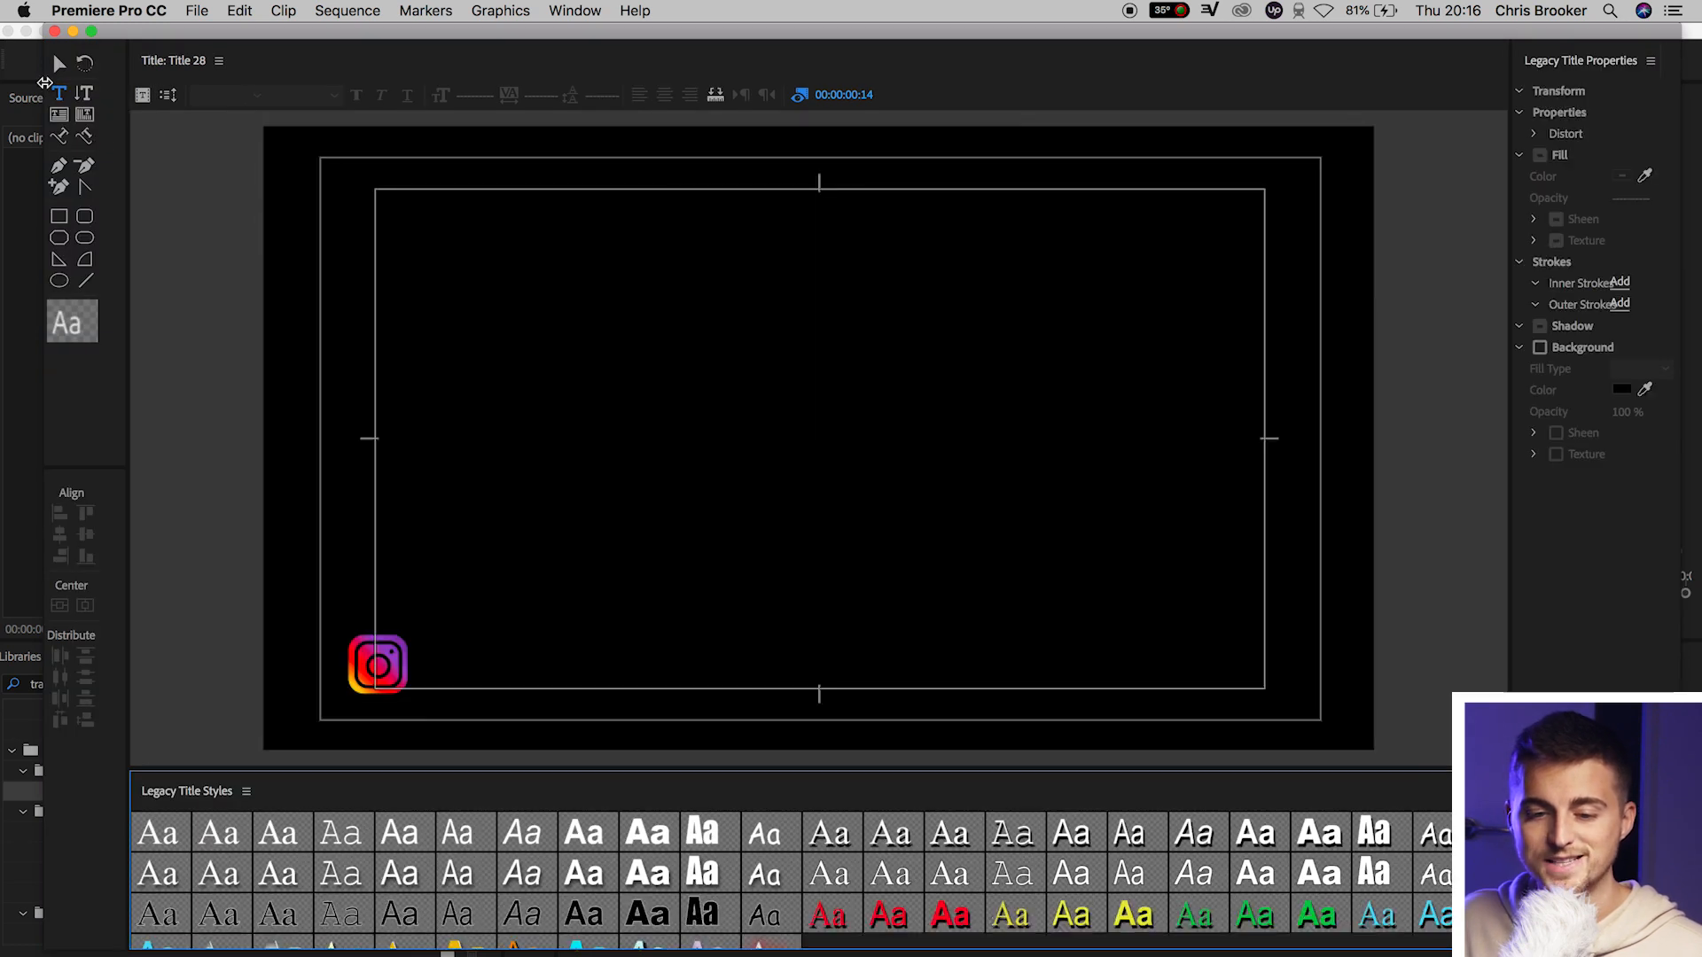
click(62, 95)
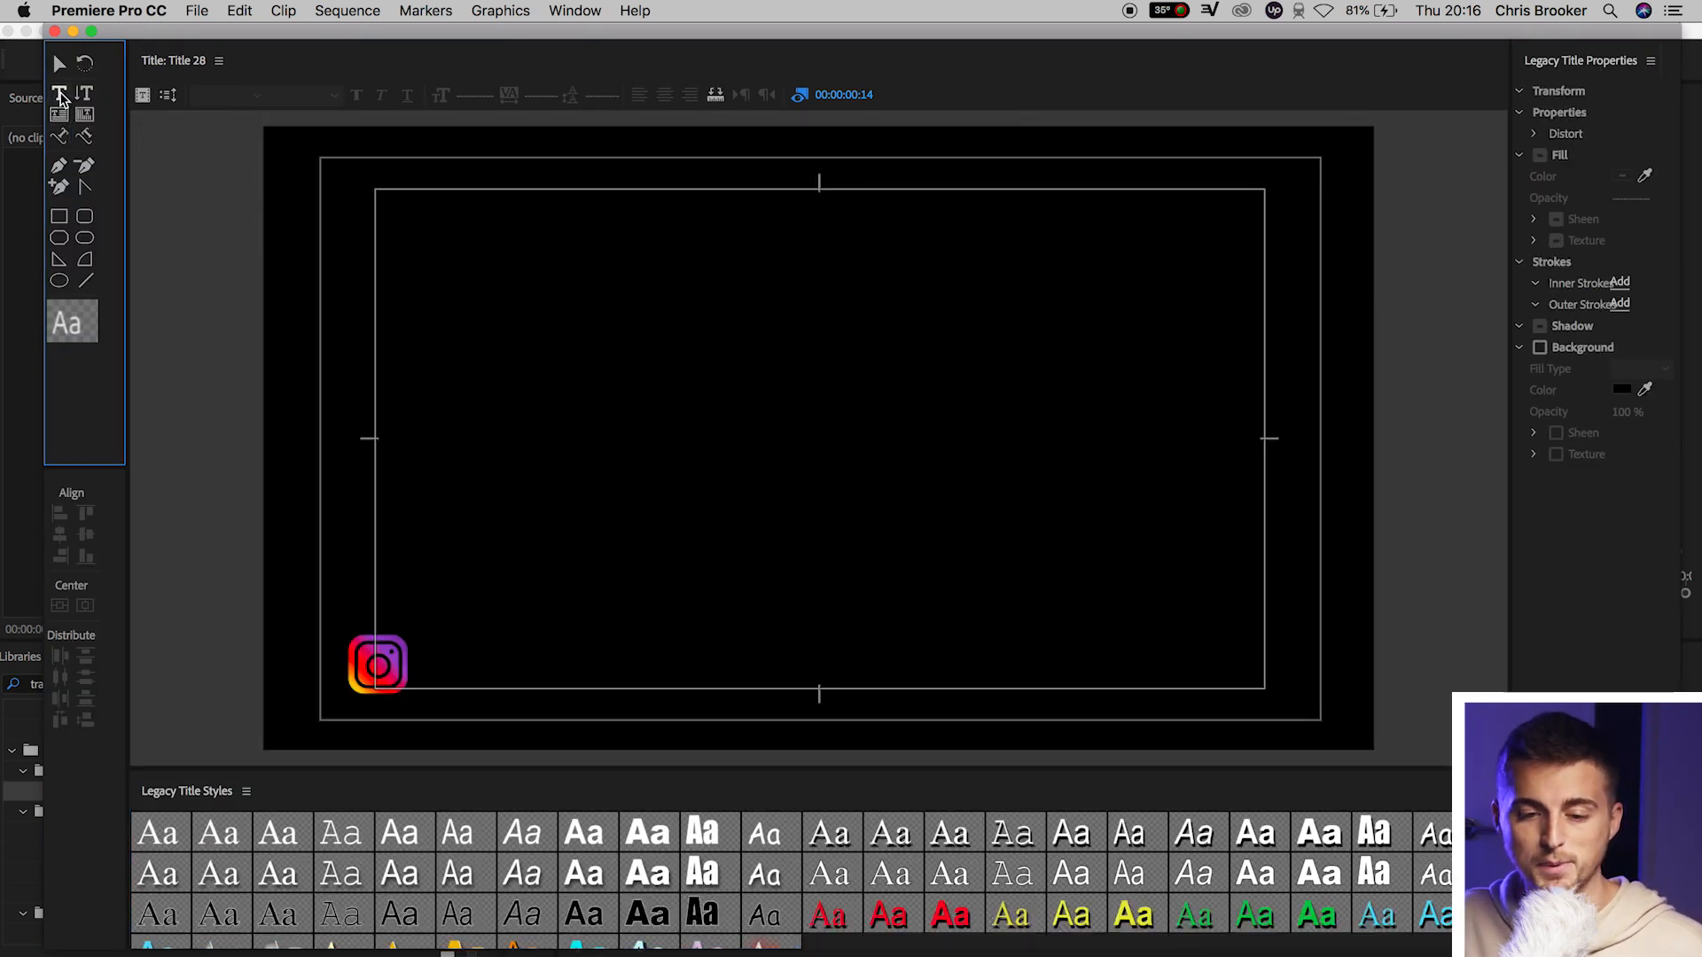
click(636, 348)
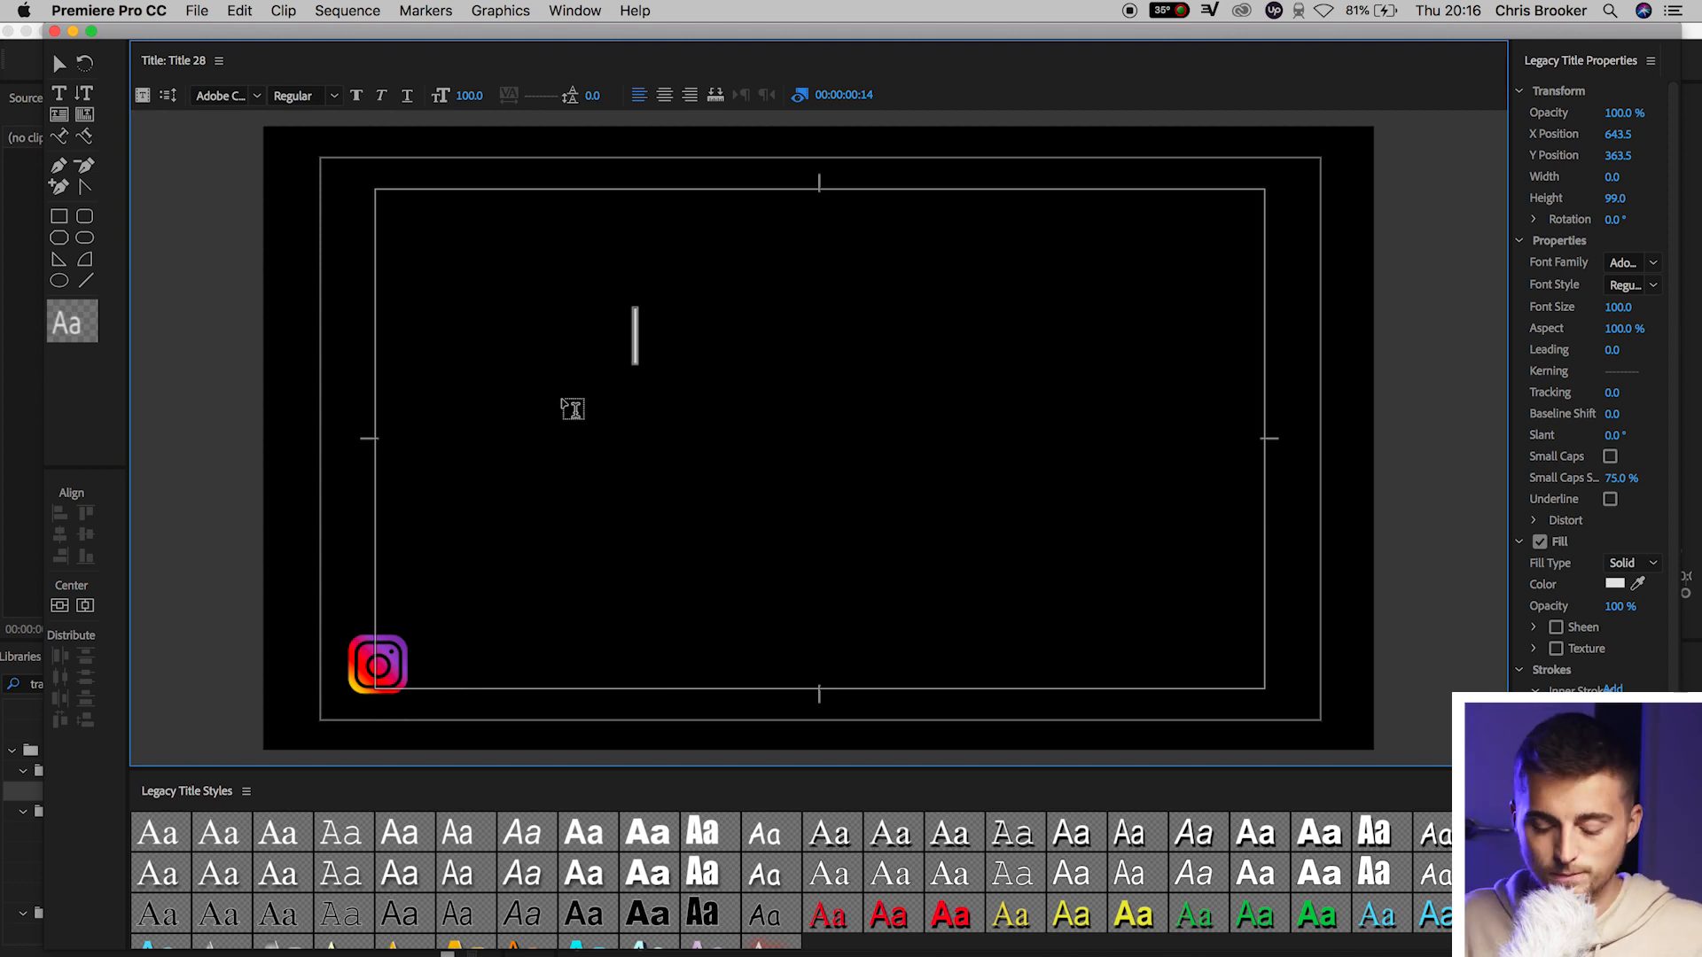
text(@B)
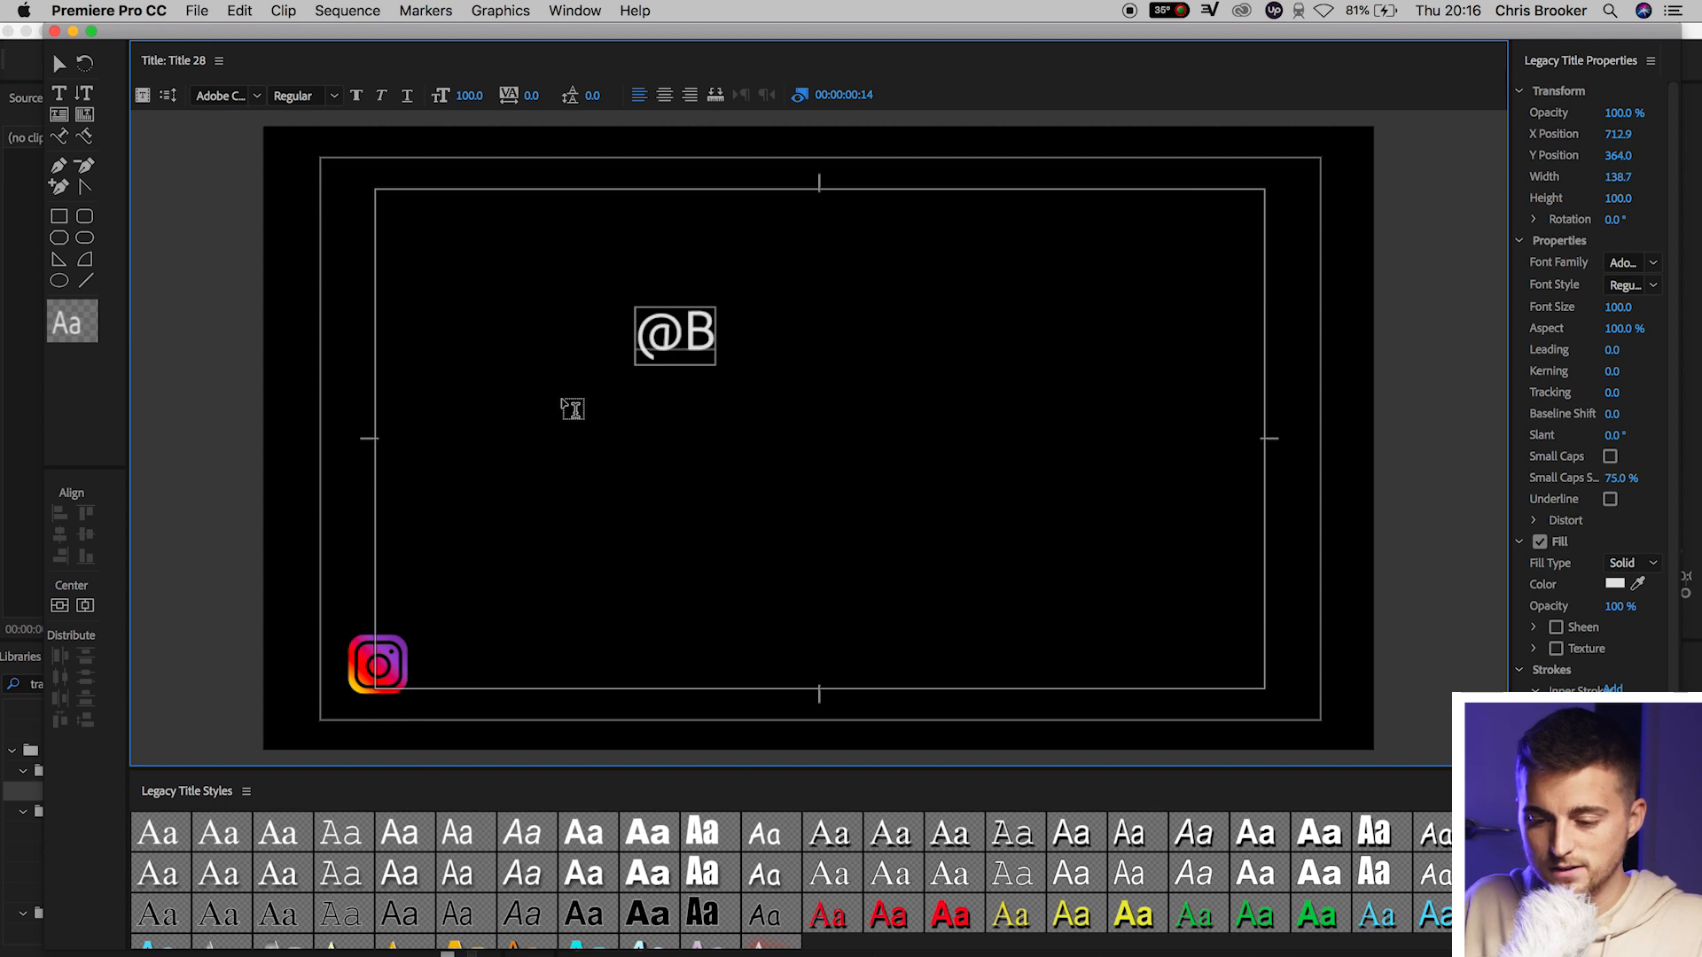
text(rookerFi)
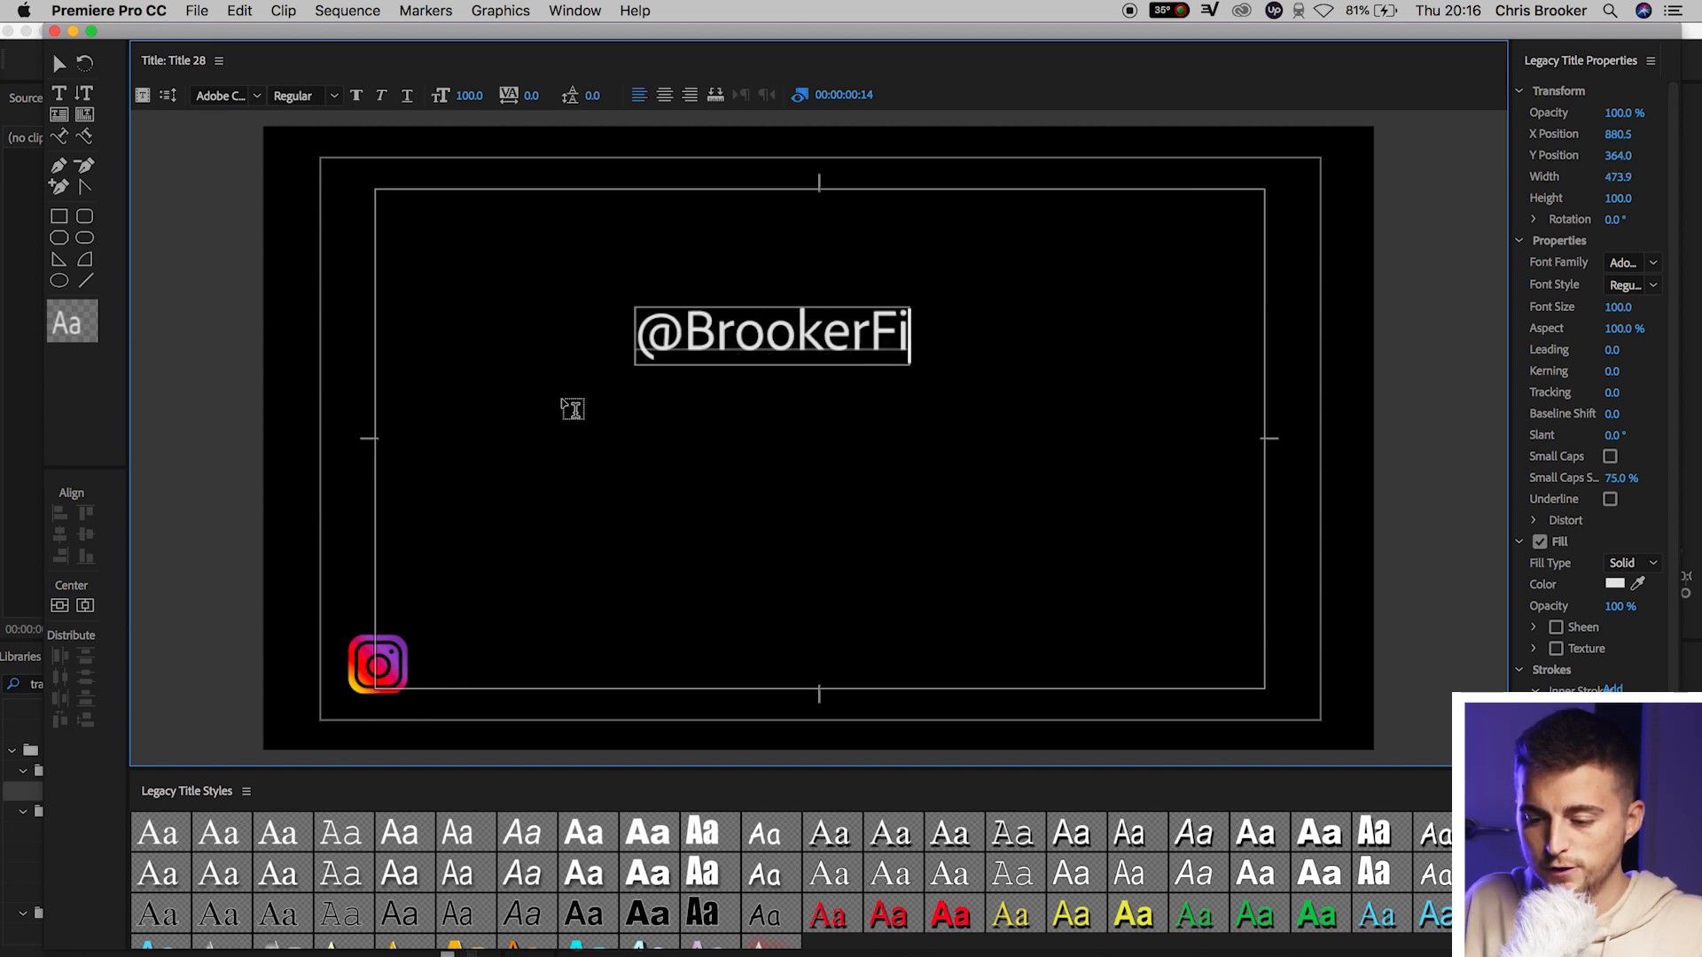
text(lms)
Format the whole title text in bold Avenir (Black style) with a pure white FFFFFF fill
key(super+a)
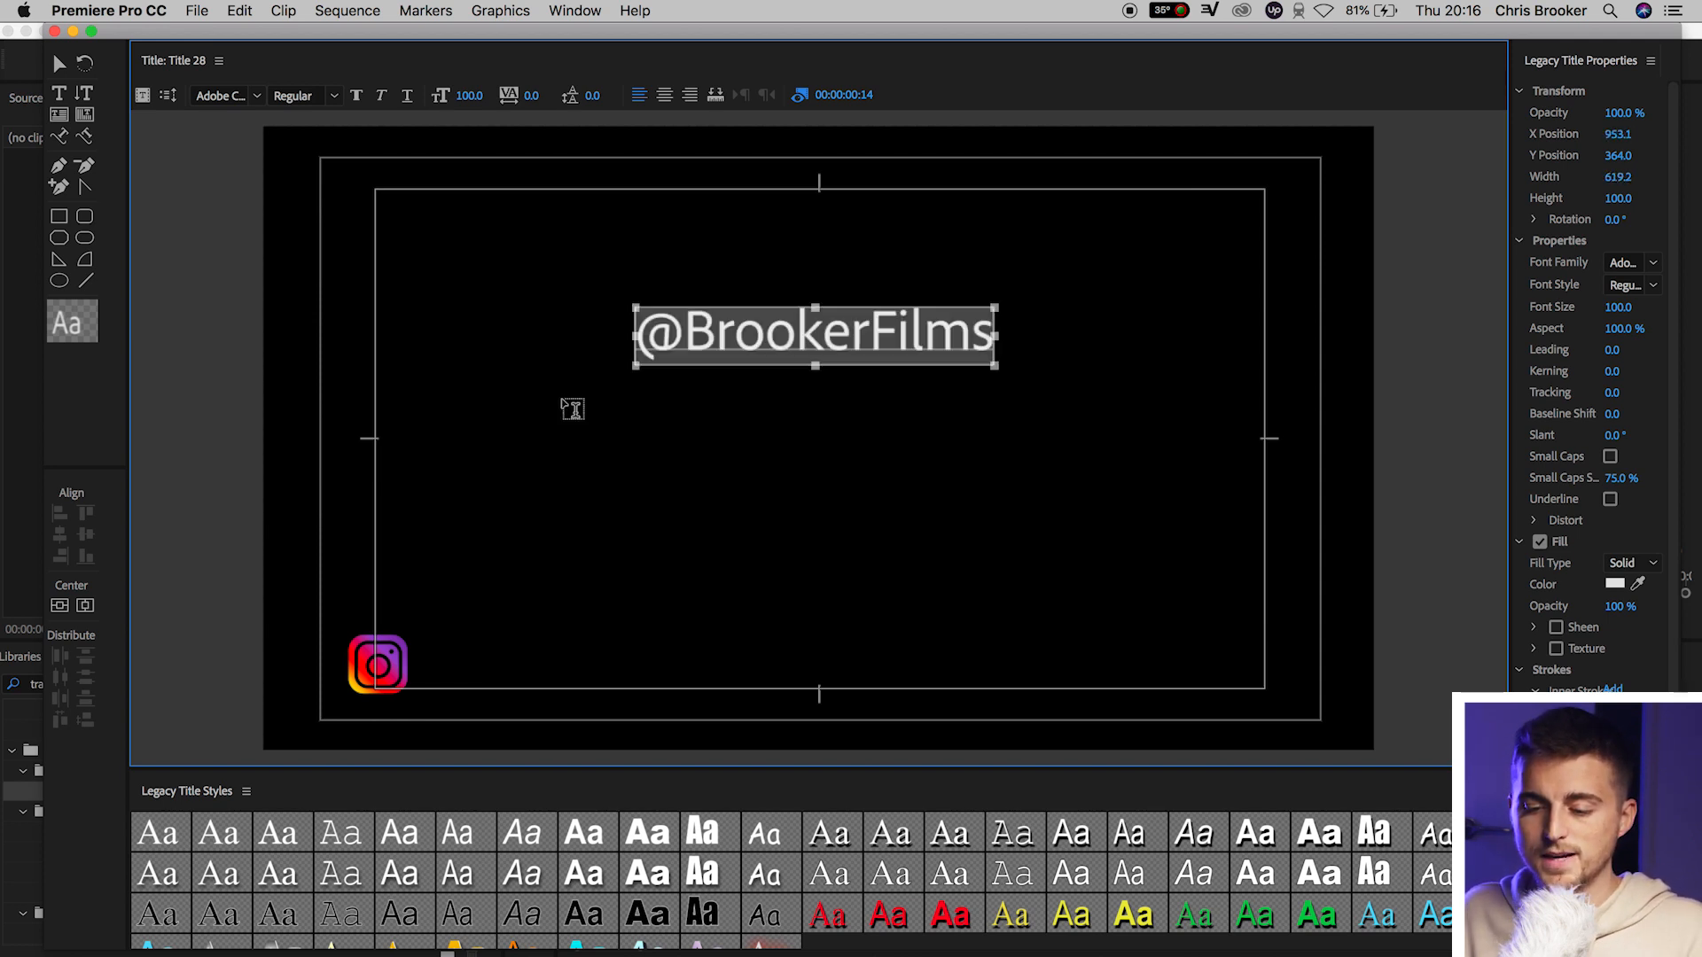
click(222, 95)
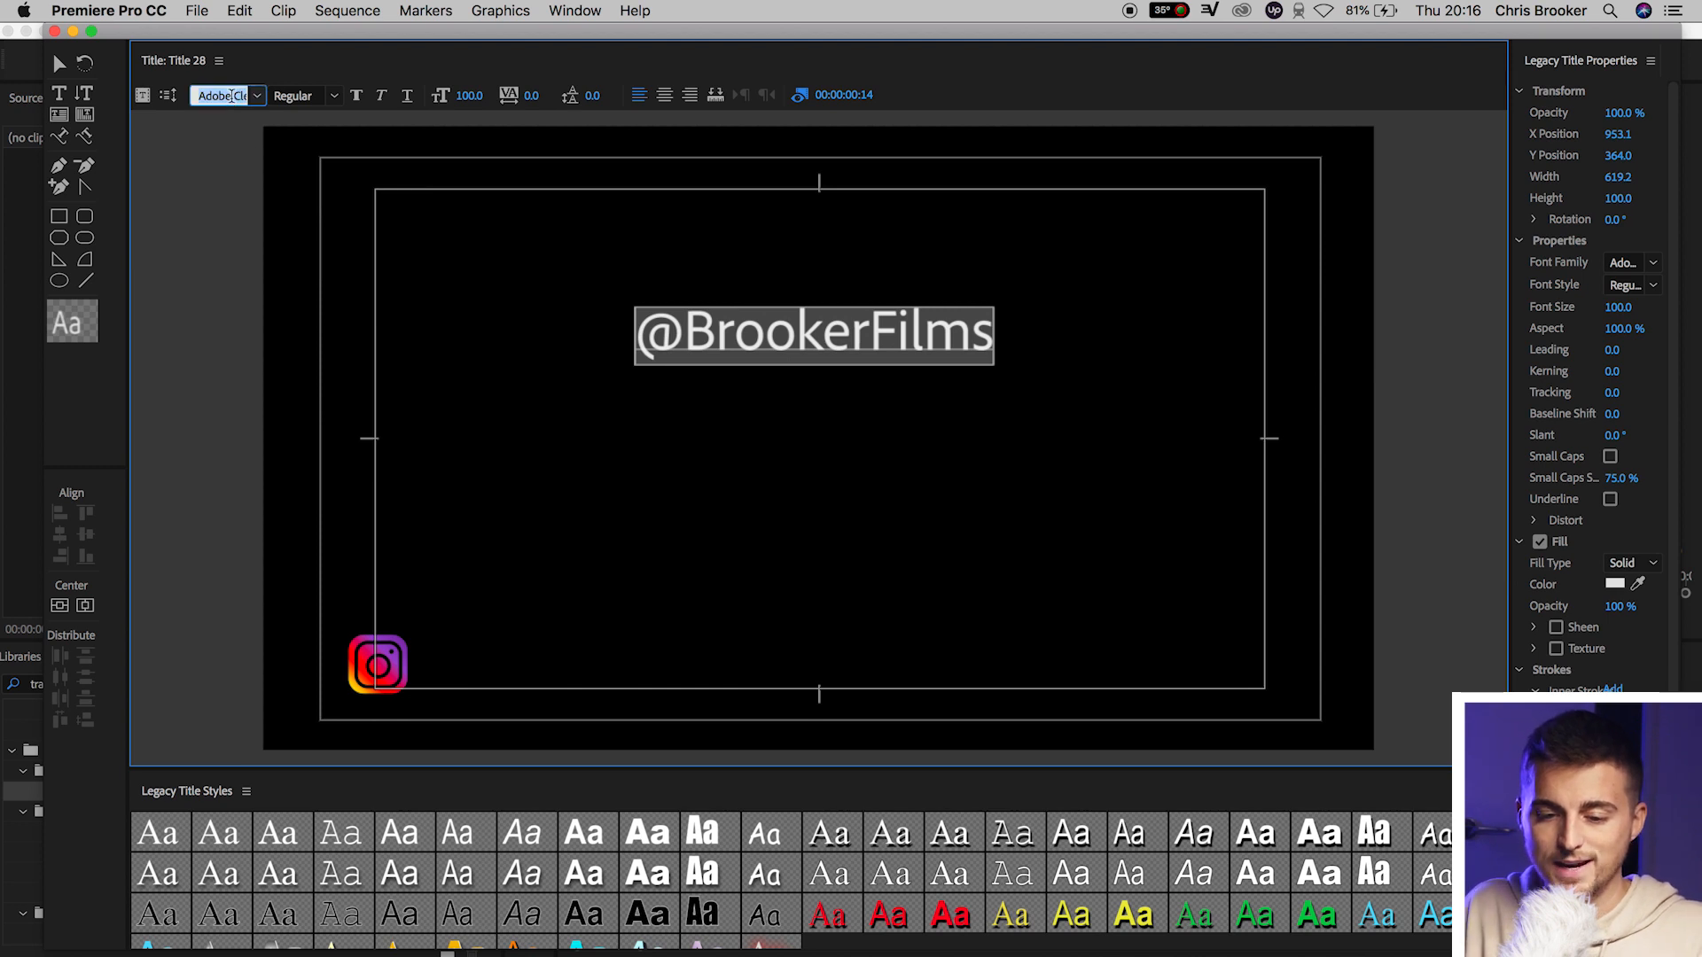
text(Avenir)
key(Return)
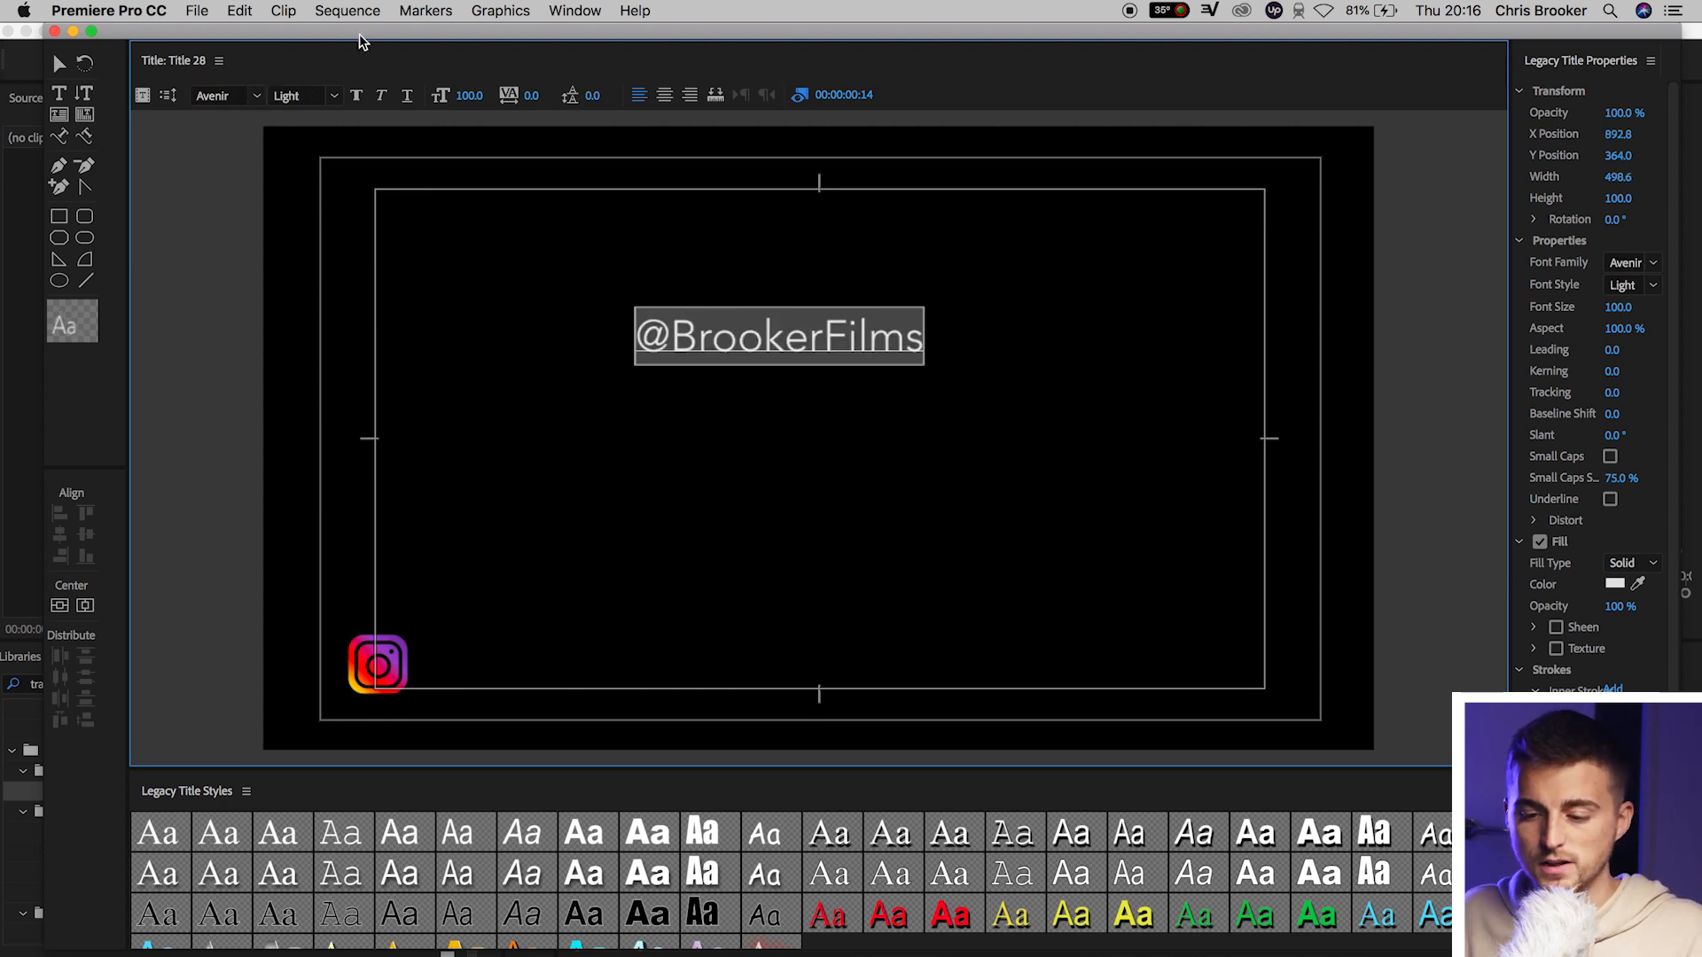
click(356, 95)
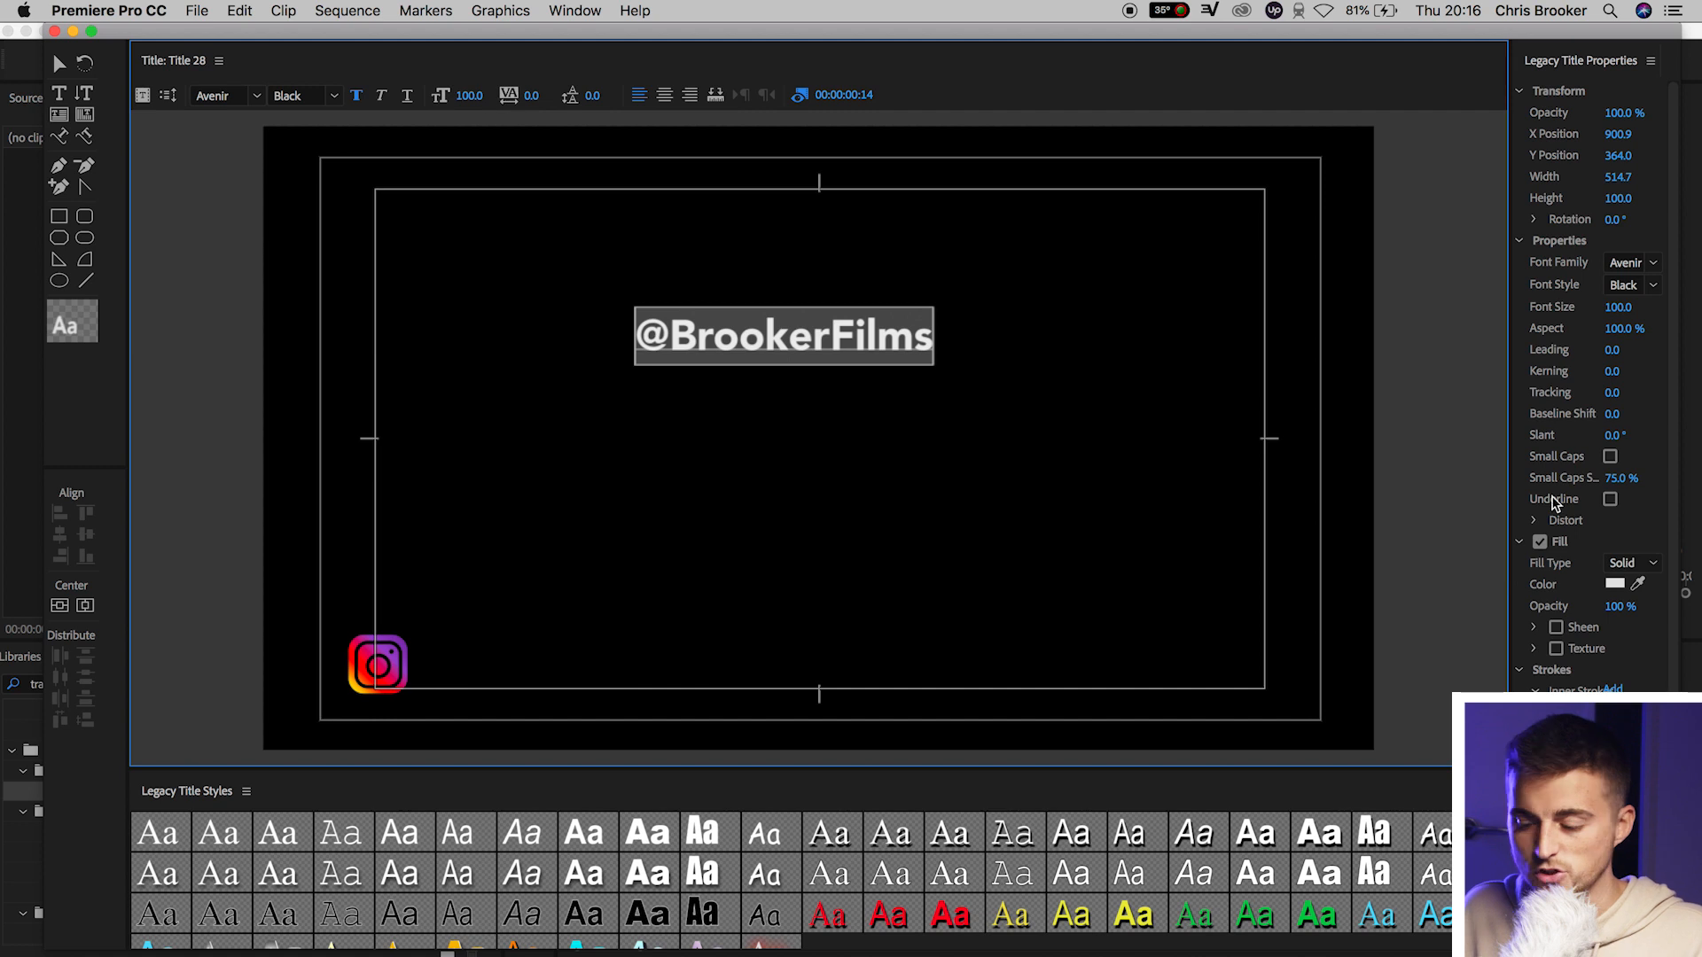
click(1611, 584)
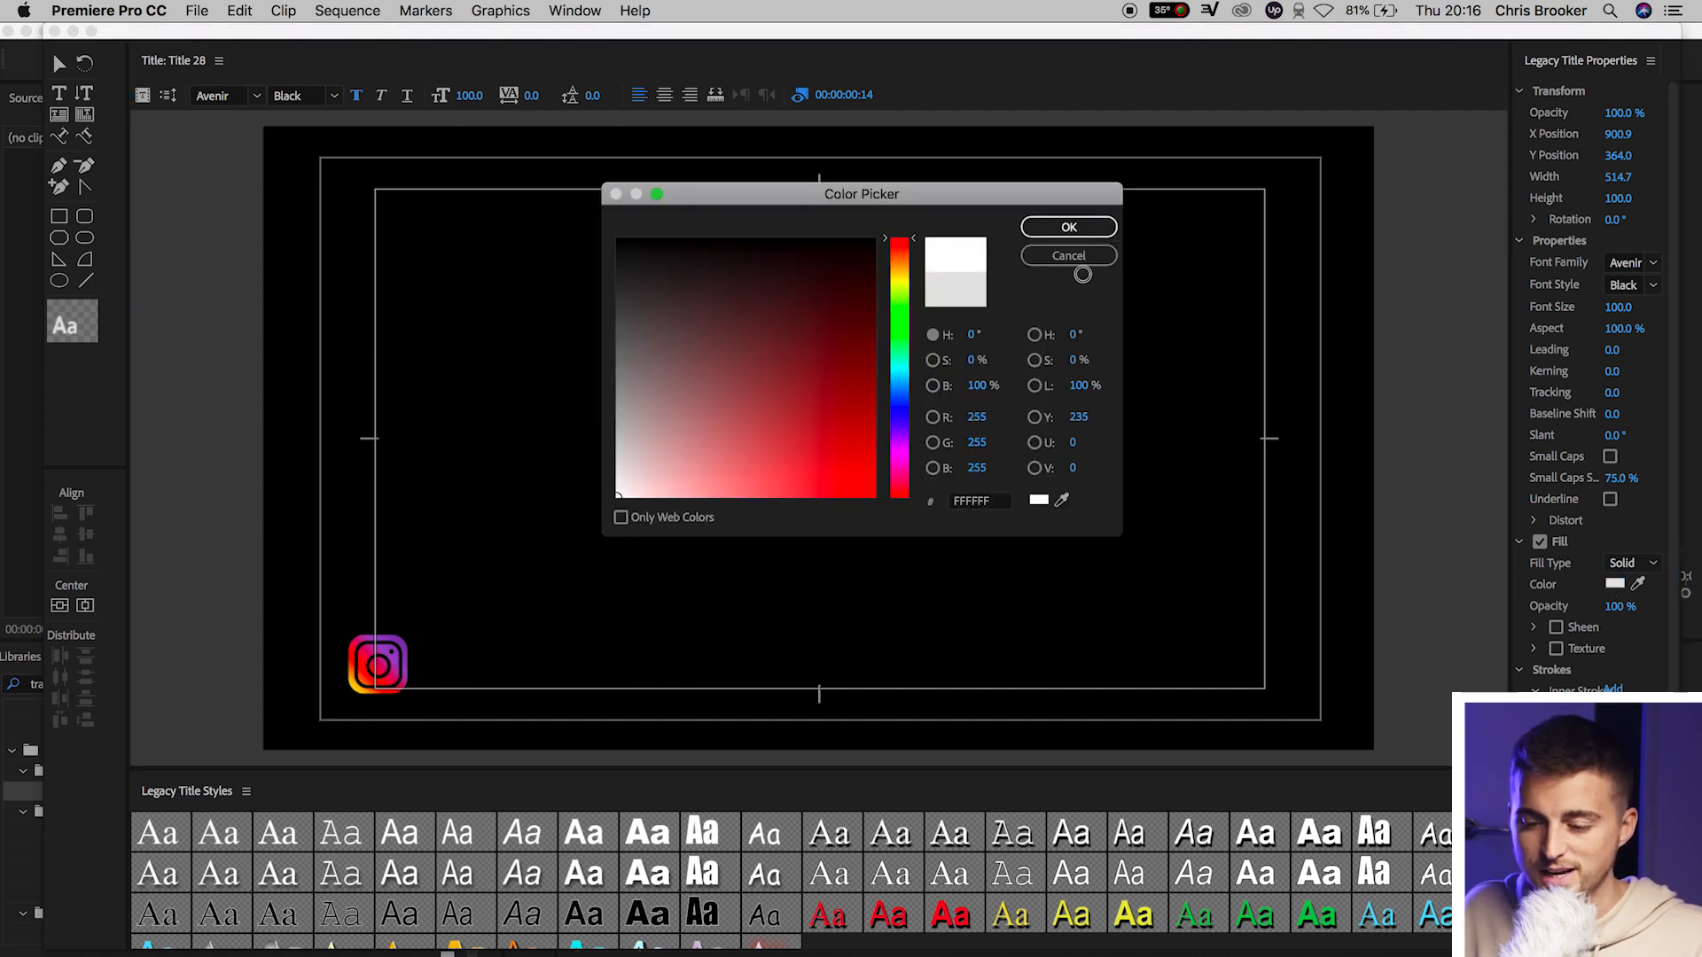
click(1070, 229)
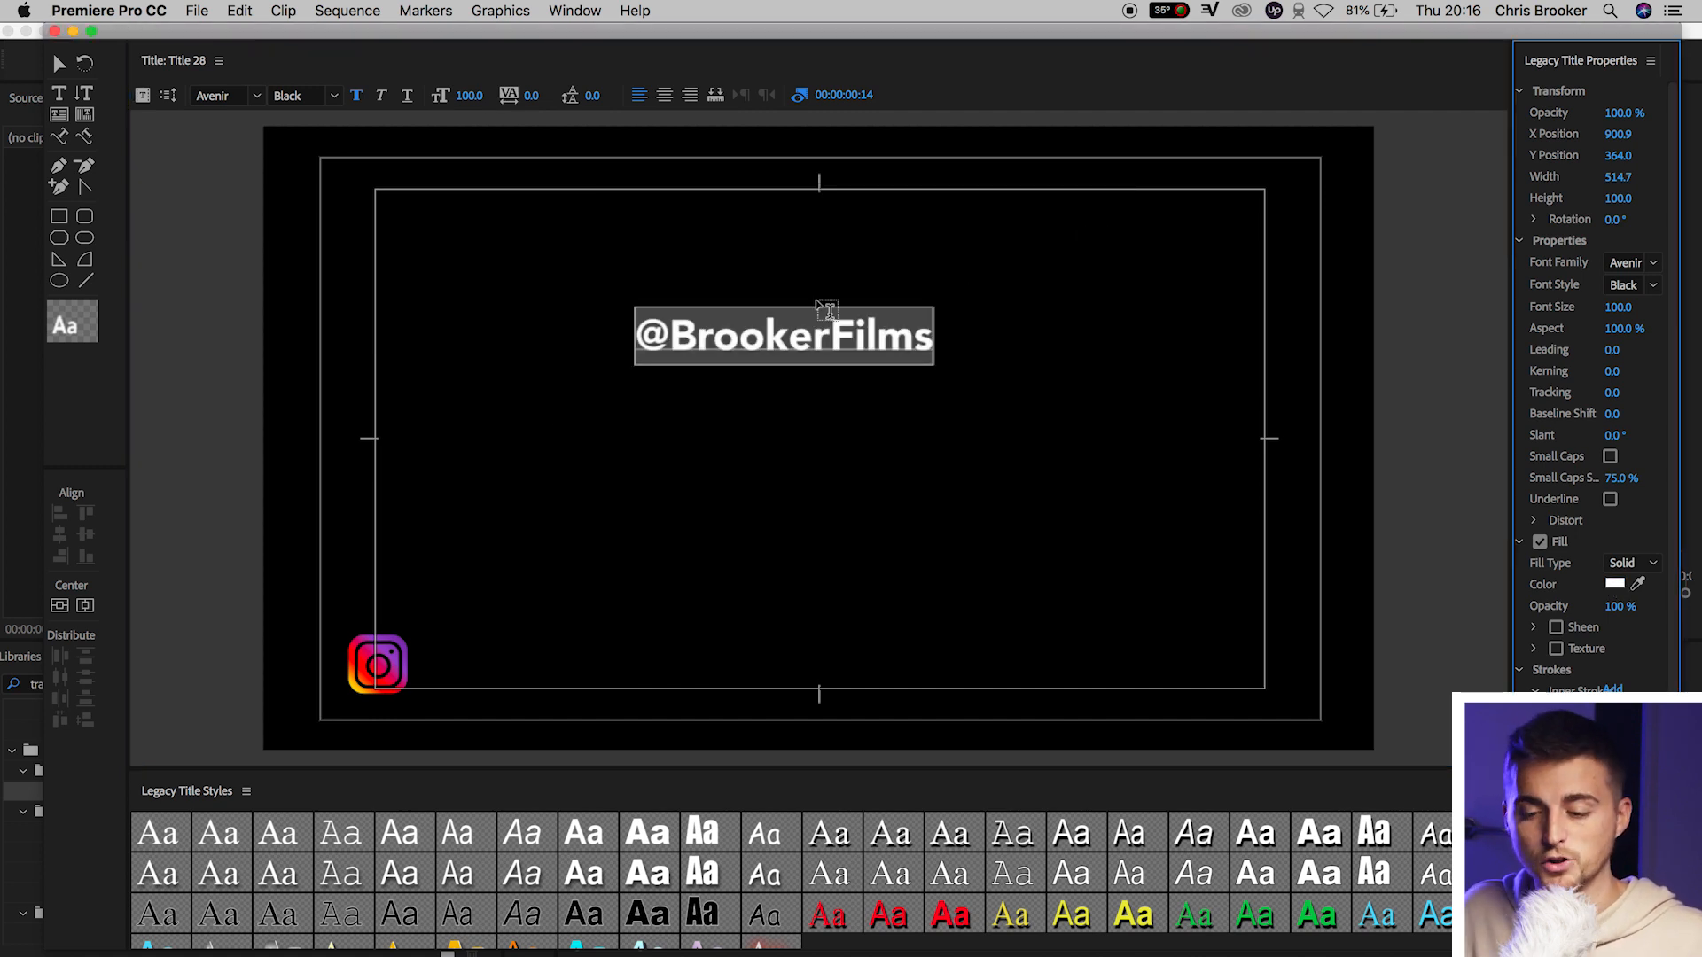
Center the title text horizontally and vertically in the frame and close the title editor
click(79, 610)
click(62, 608)
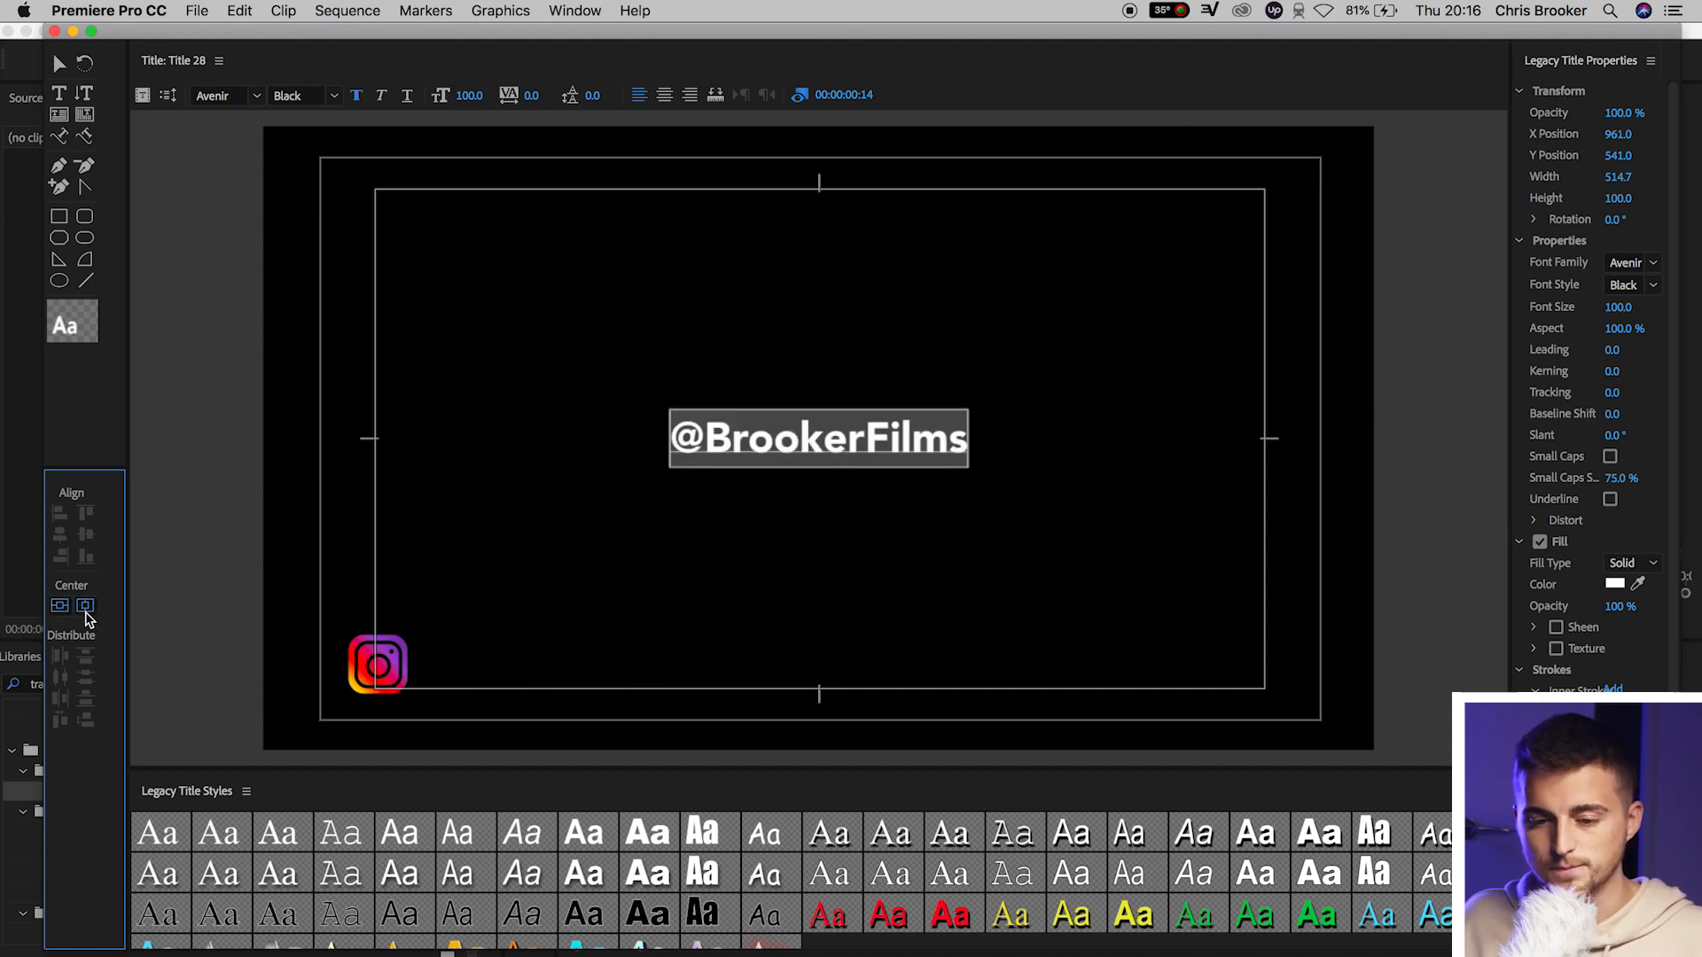
click(54, 32)
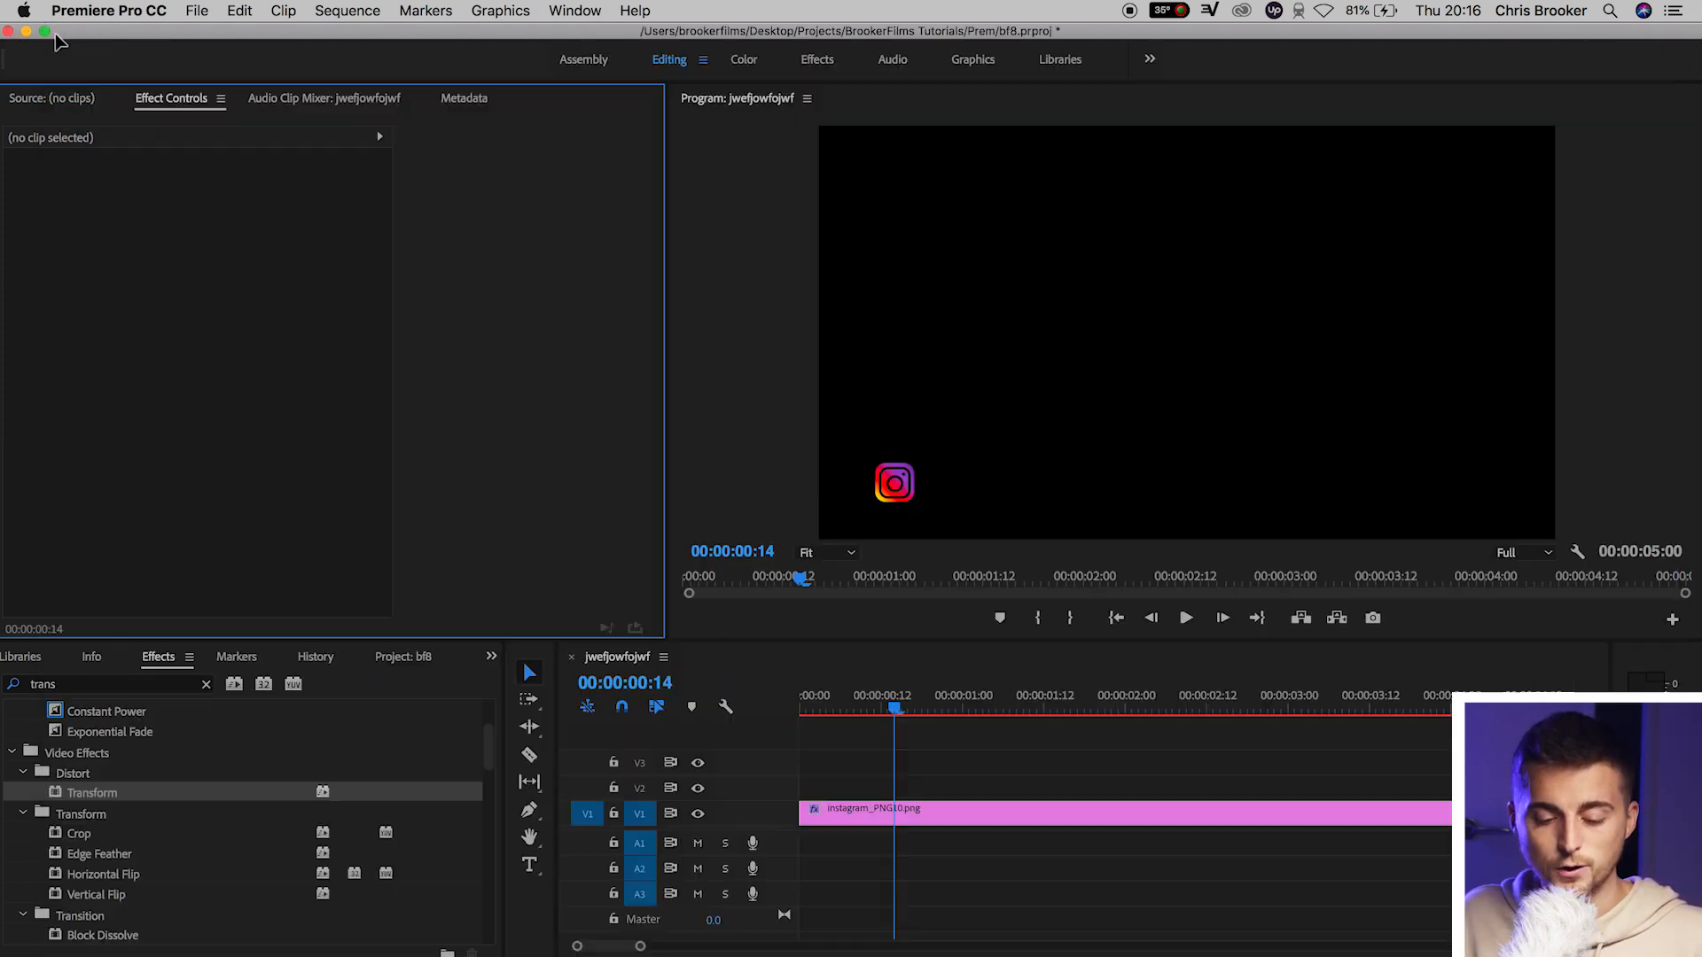
Place the new title from the project on track V2 above the logo clip, starting at frame 0, and select it
click(406, 659)
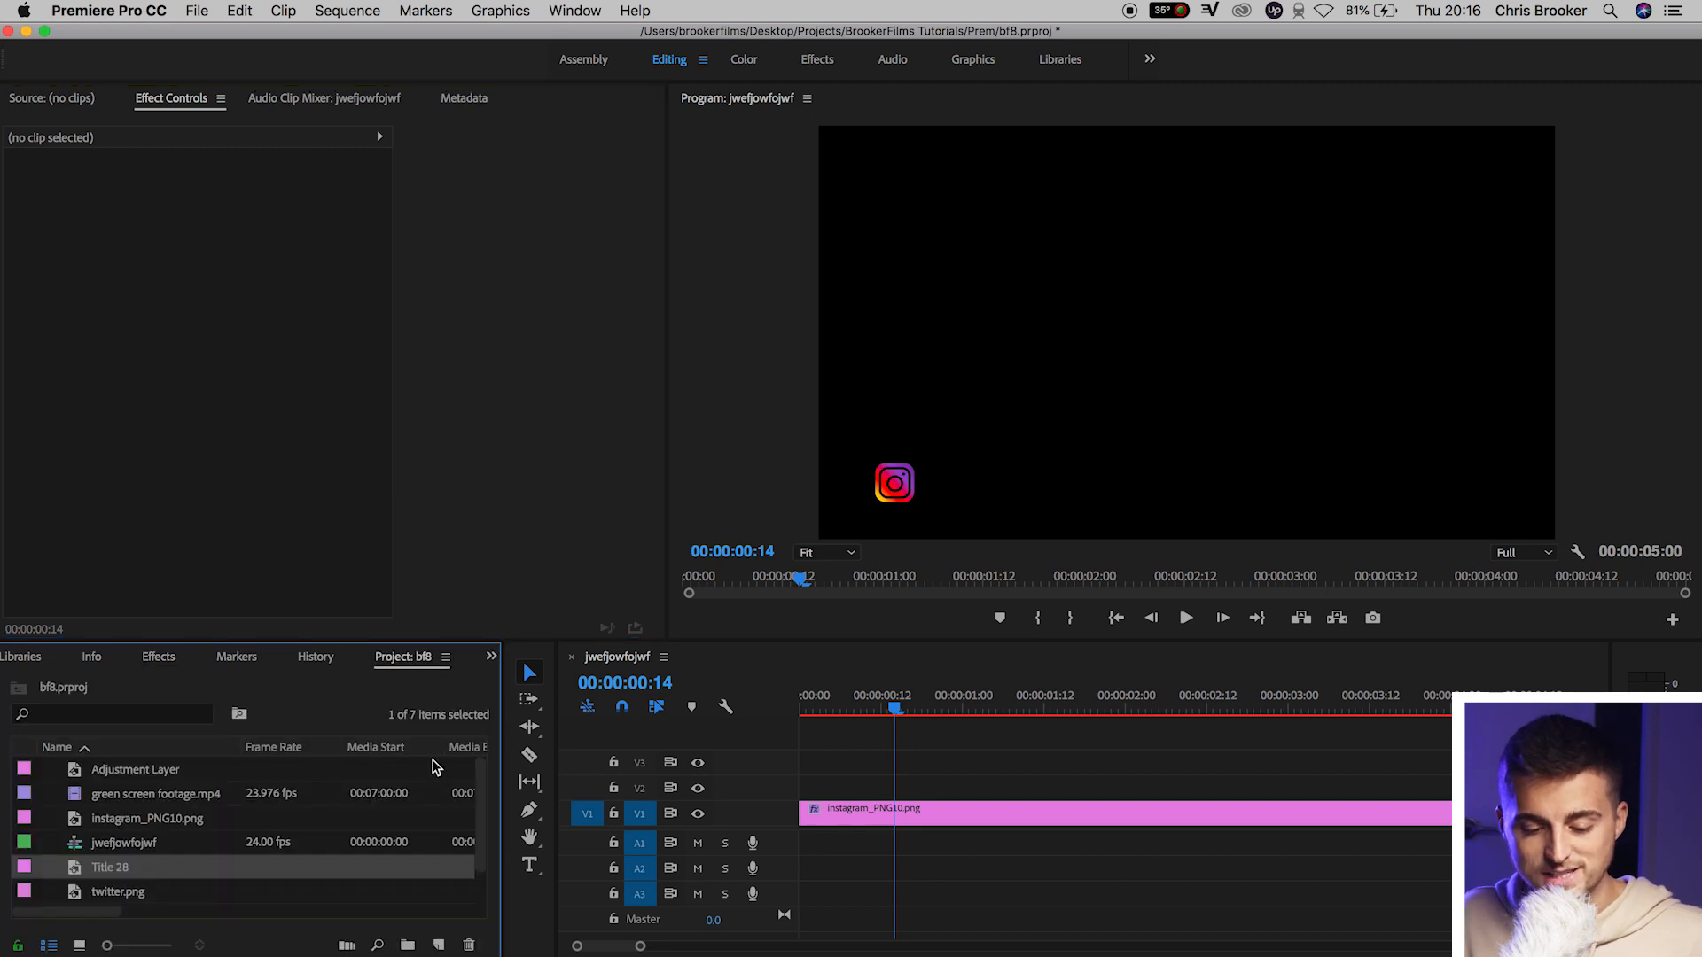
drag(110, 876, 802, 780)
click(977, 789)
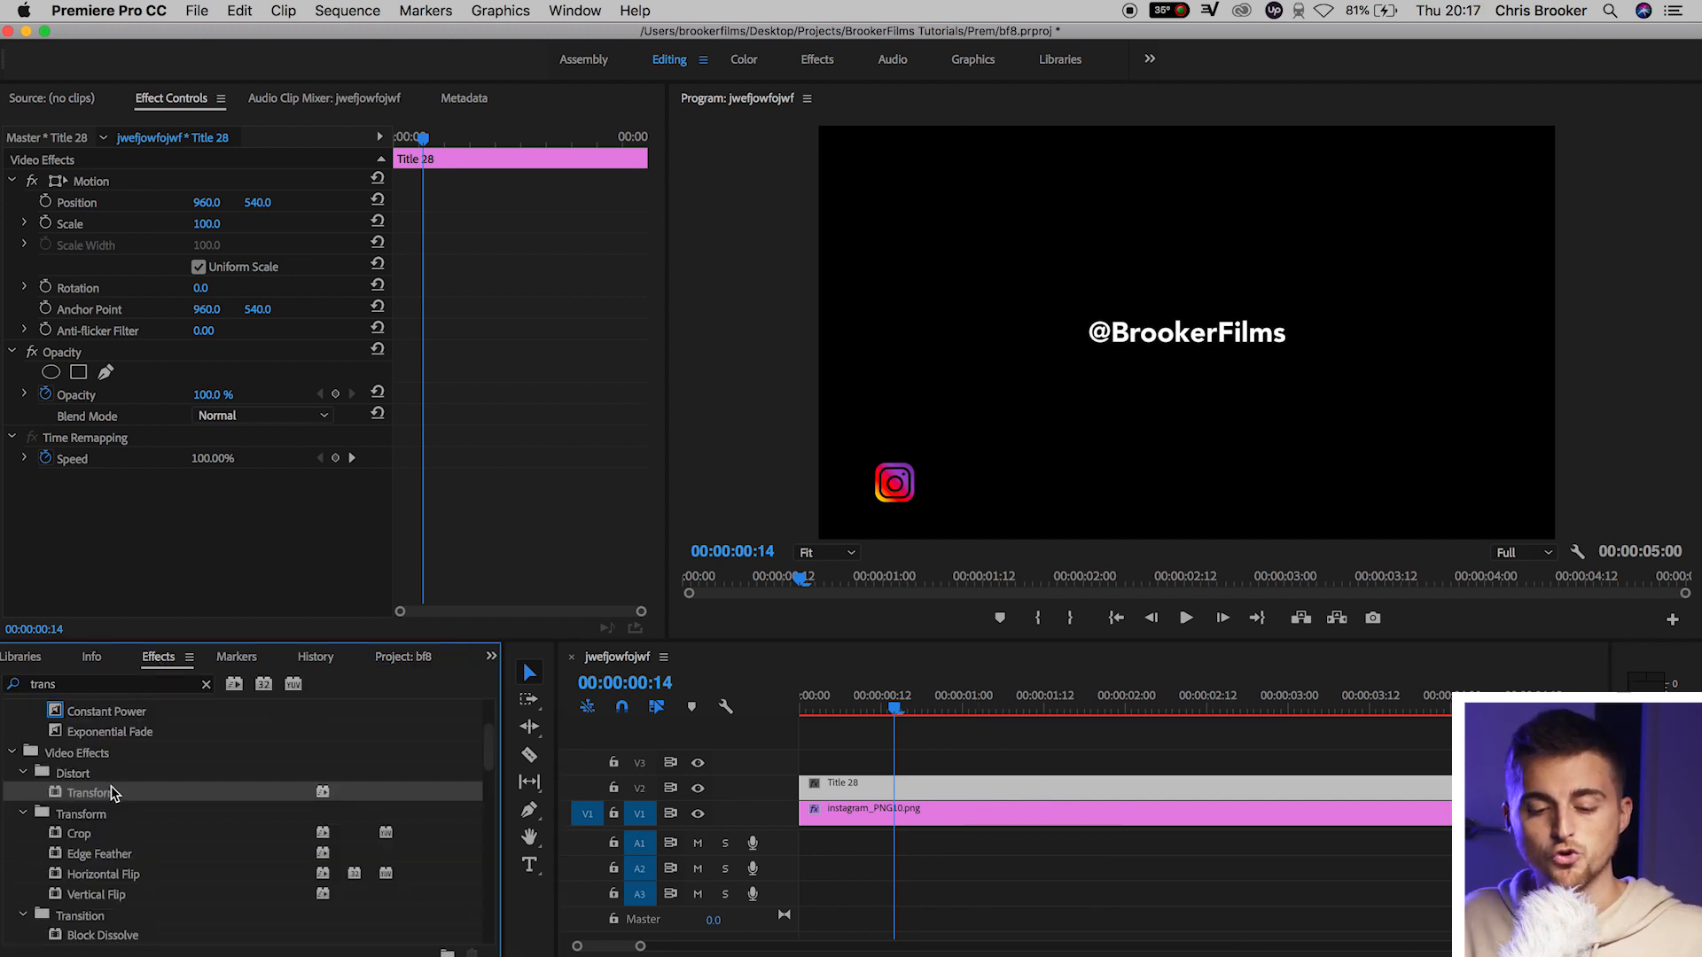
Apply the Transform effect to the title and set Position to 448, 928 and Scale to 67, placing it beside the logo
drag(100, 795, 913, 792)
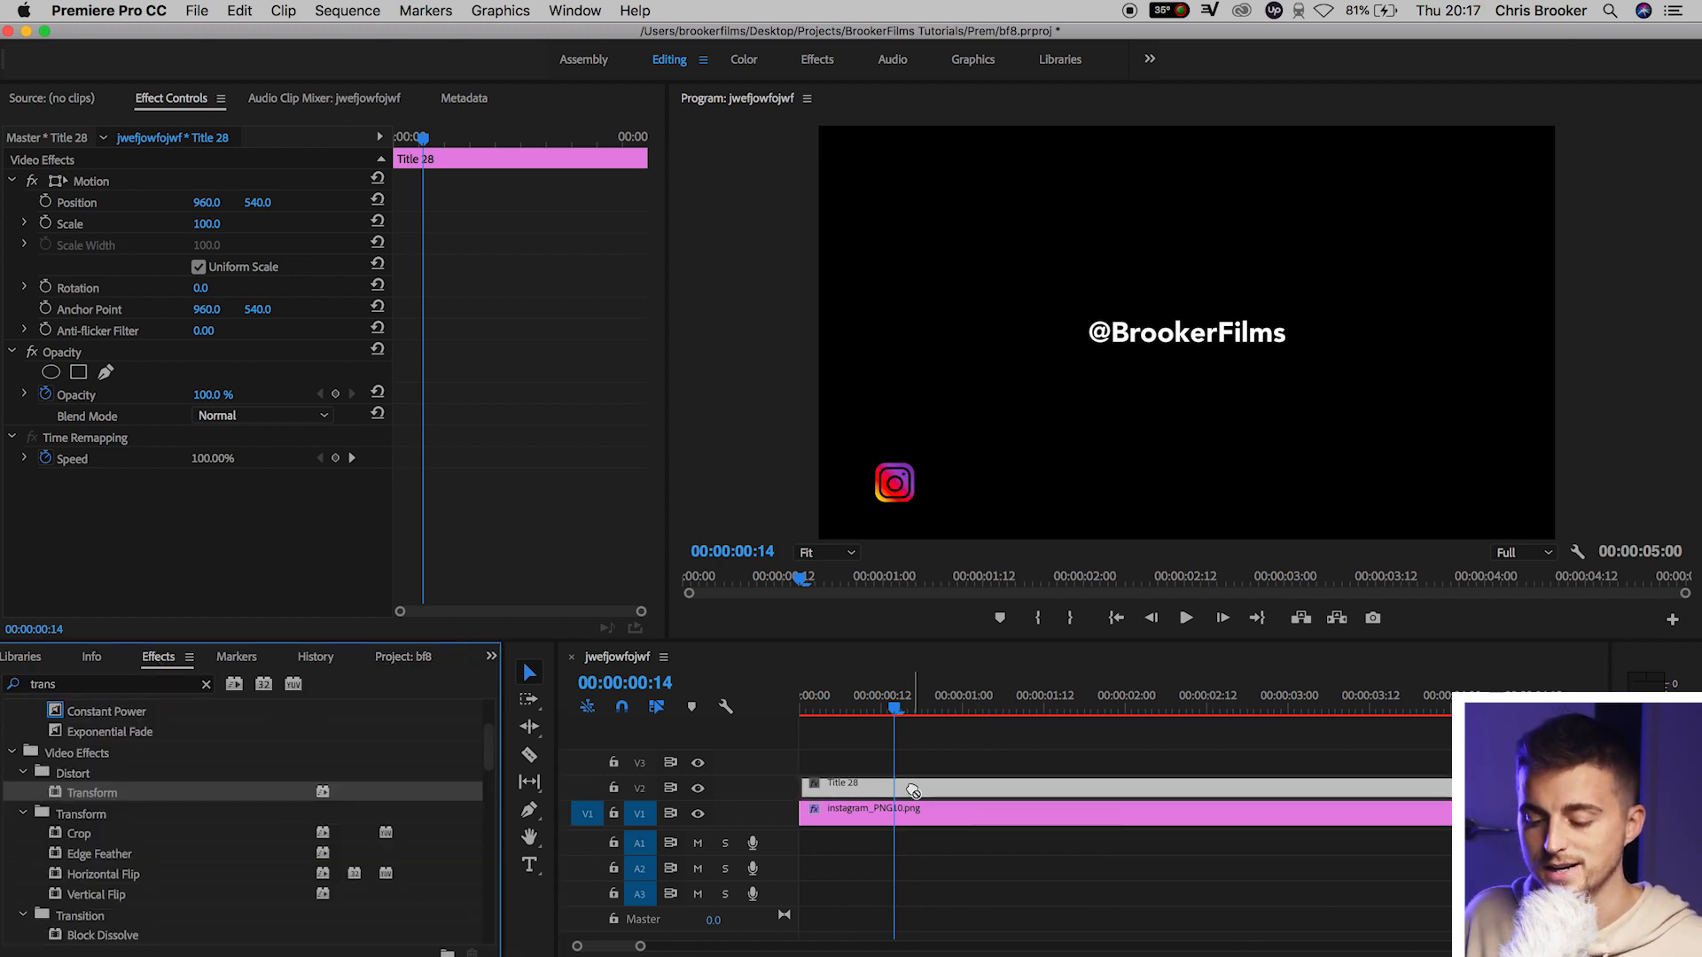
scroll(527, 368, down, 4)
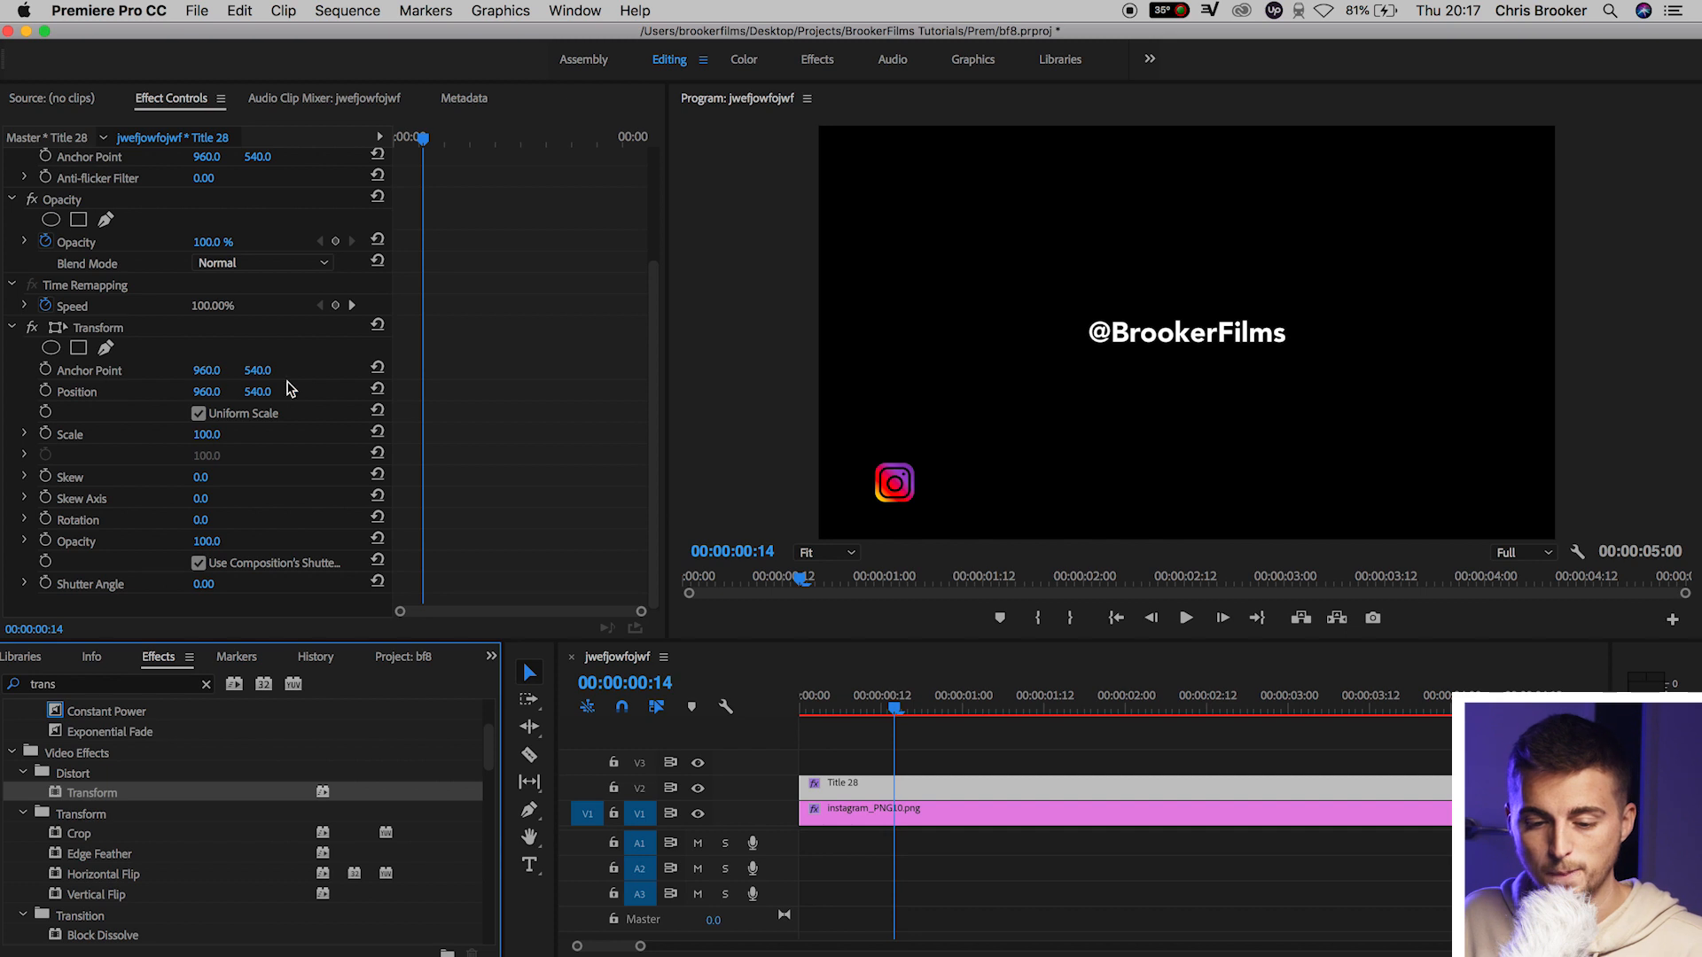
drag(206, 392, 0, 392)
drag(268, 393, 611, 393)
drag(207, 437, 125, 391)
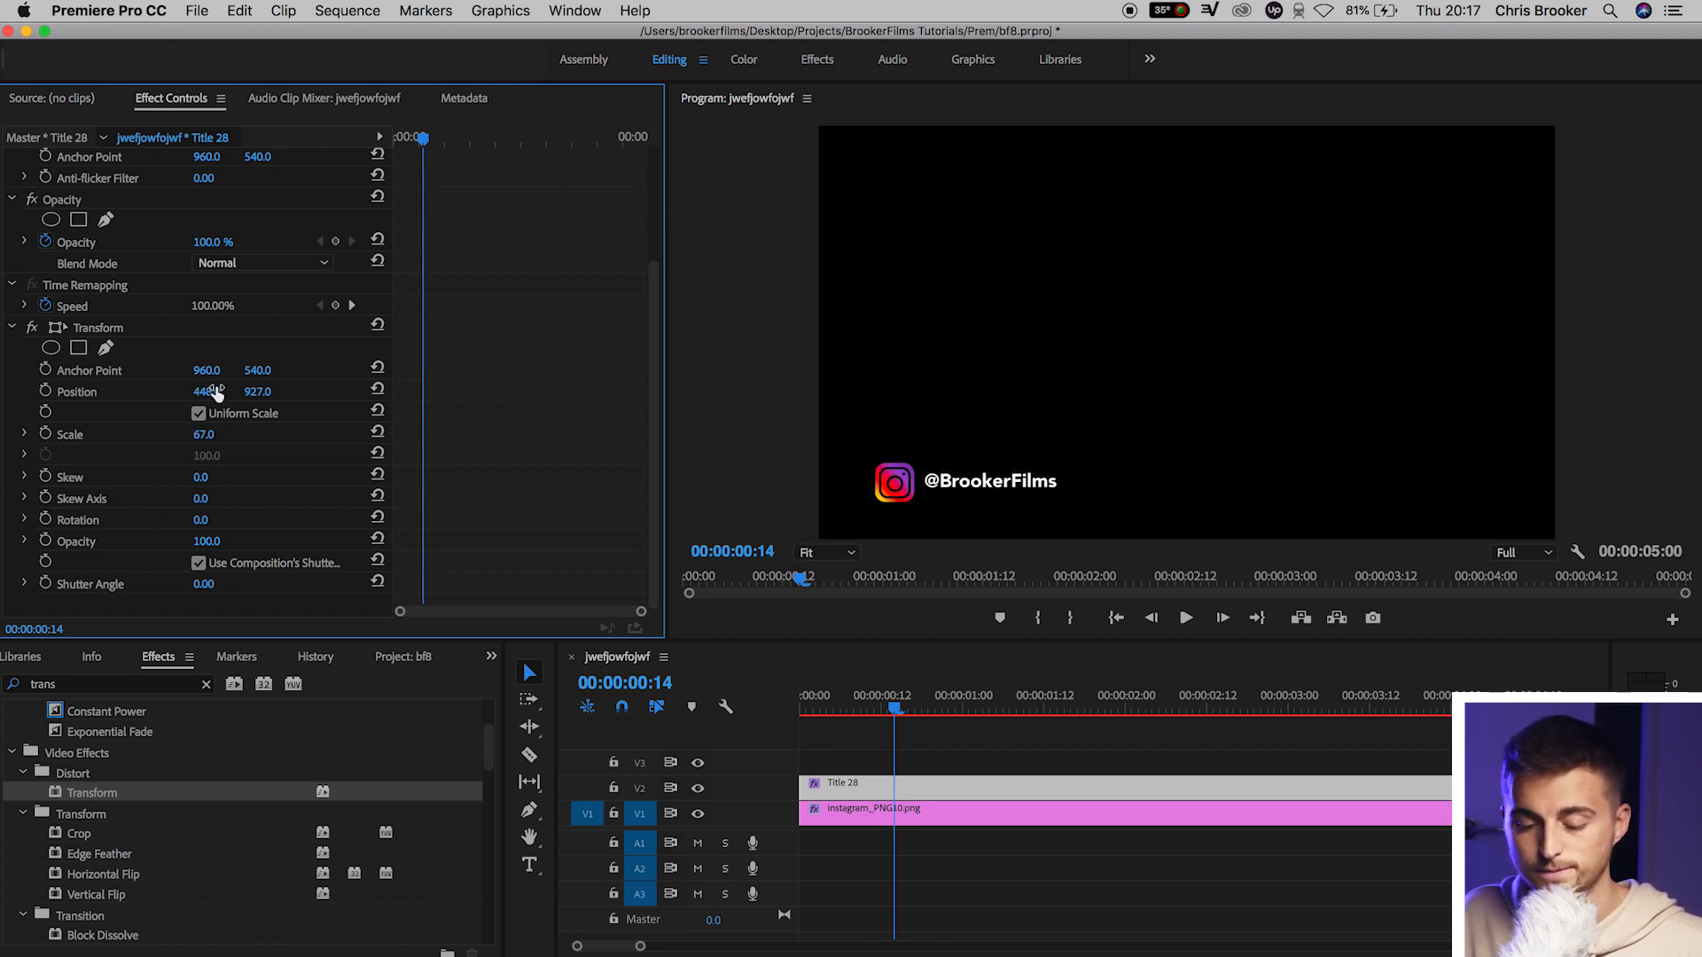
drag(257, 391, 258, 392)
Play the logo and title together from the beginning, stopping at 00:00:00:18 once the logo has settled
key(space)
key(space)
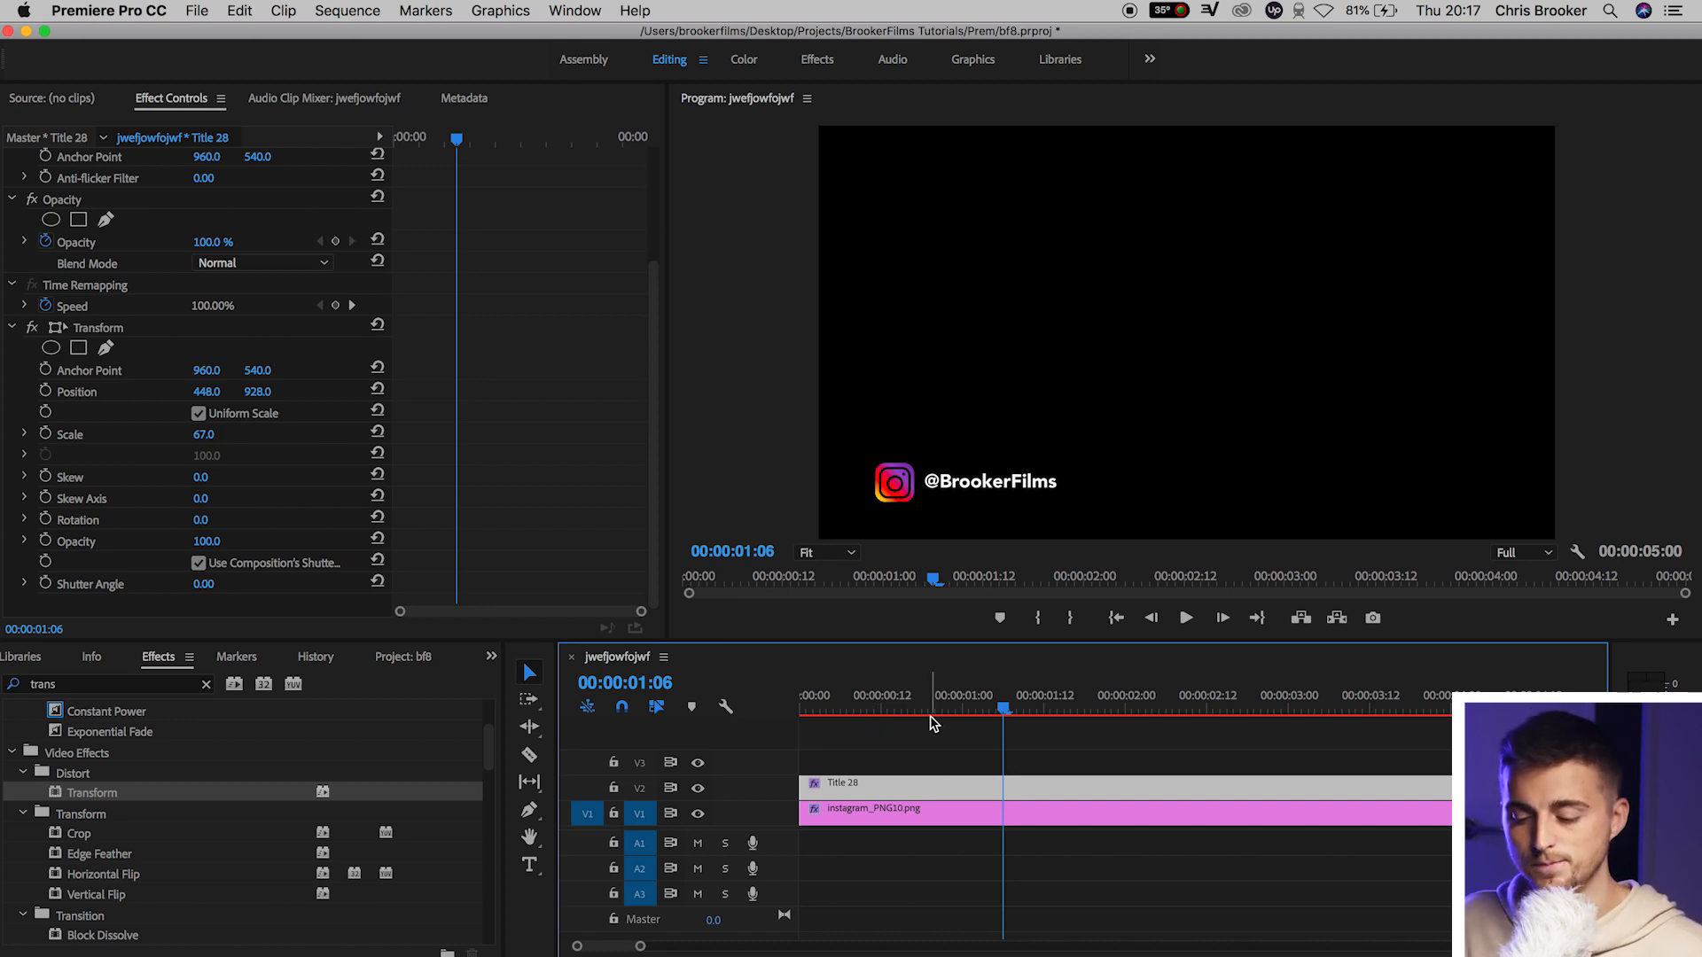
key(Home)
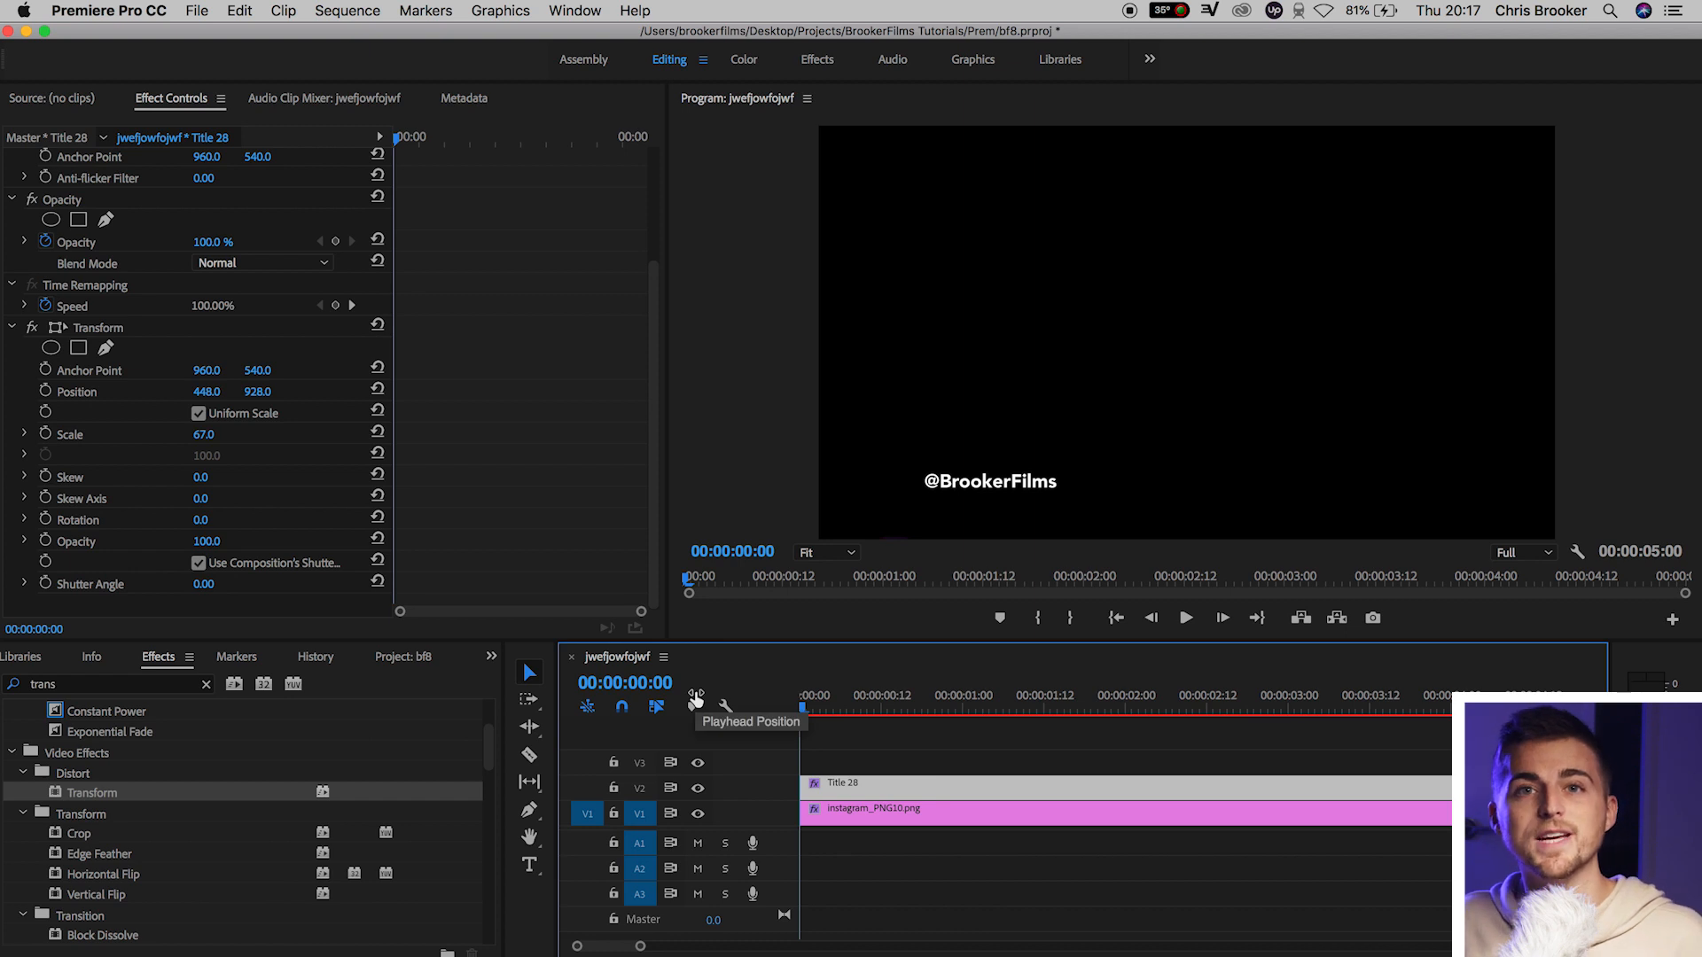
key(space)
key(space)
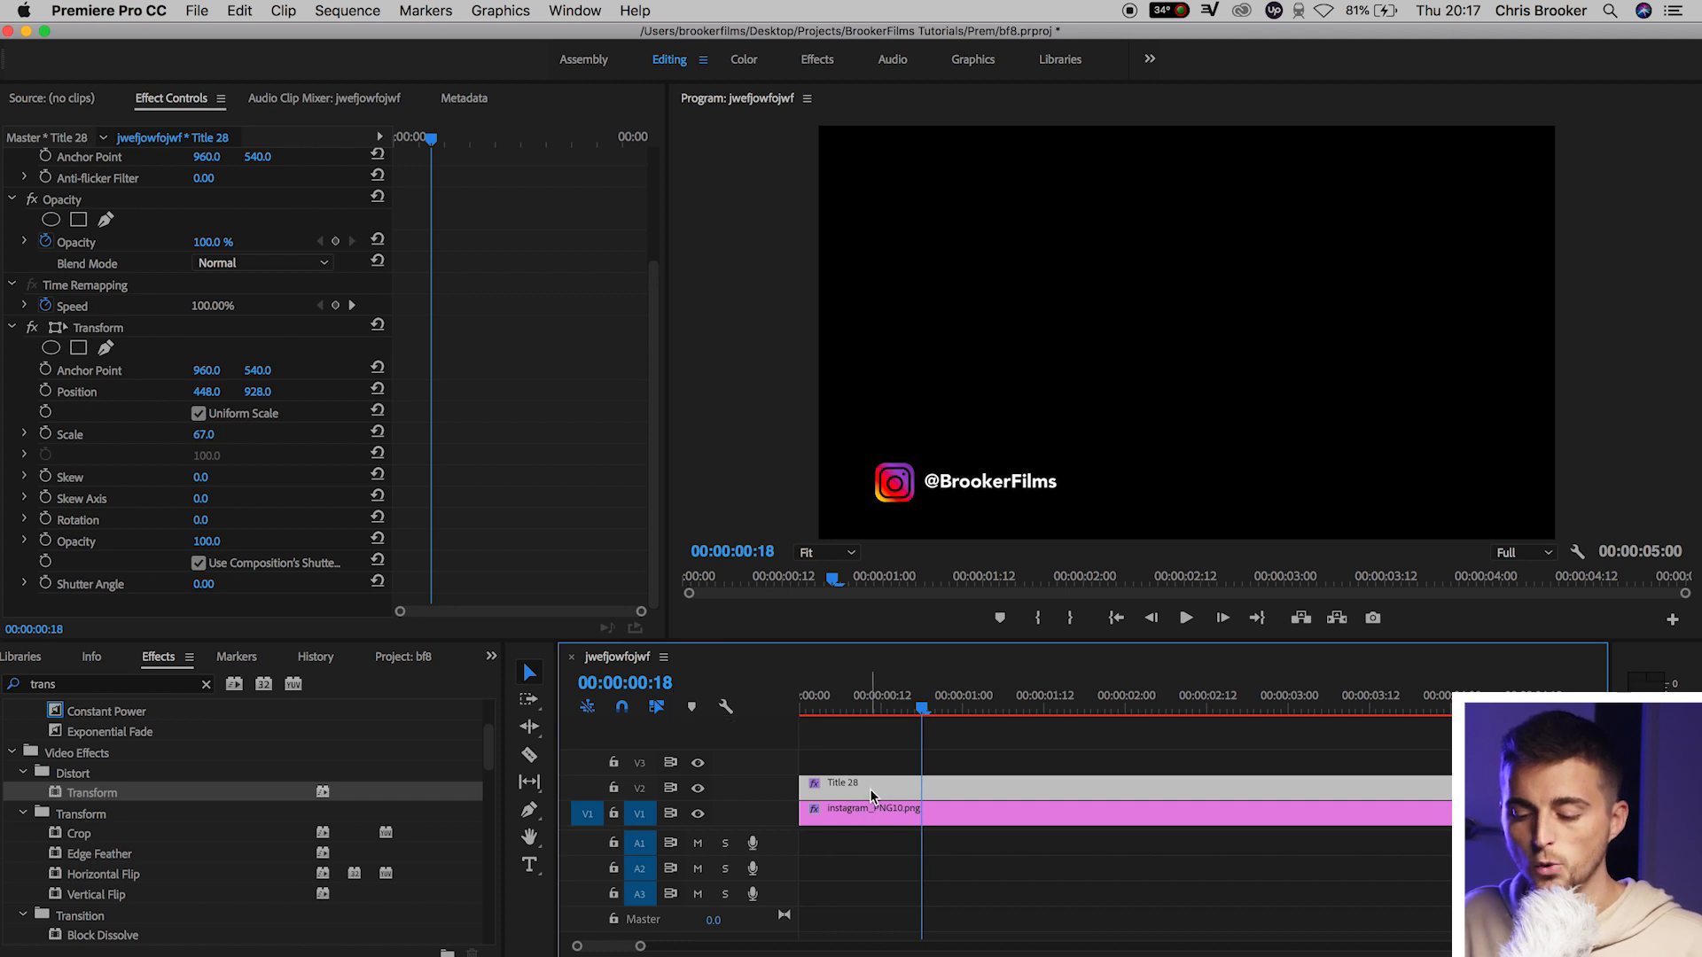
Keyframe the title's Opacity at 0% on 00:00:00:18 and 100% on 00:00:01:07 so the text fades in
scroll(451, 355, up, 3)
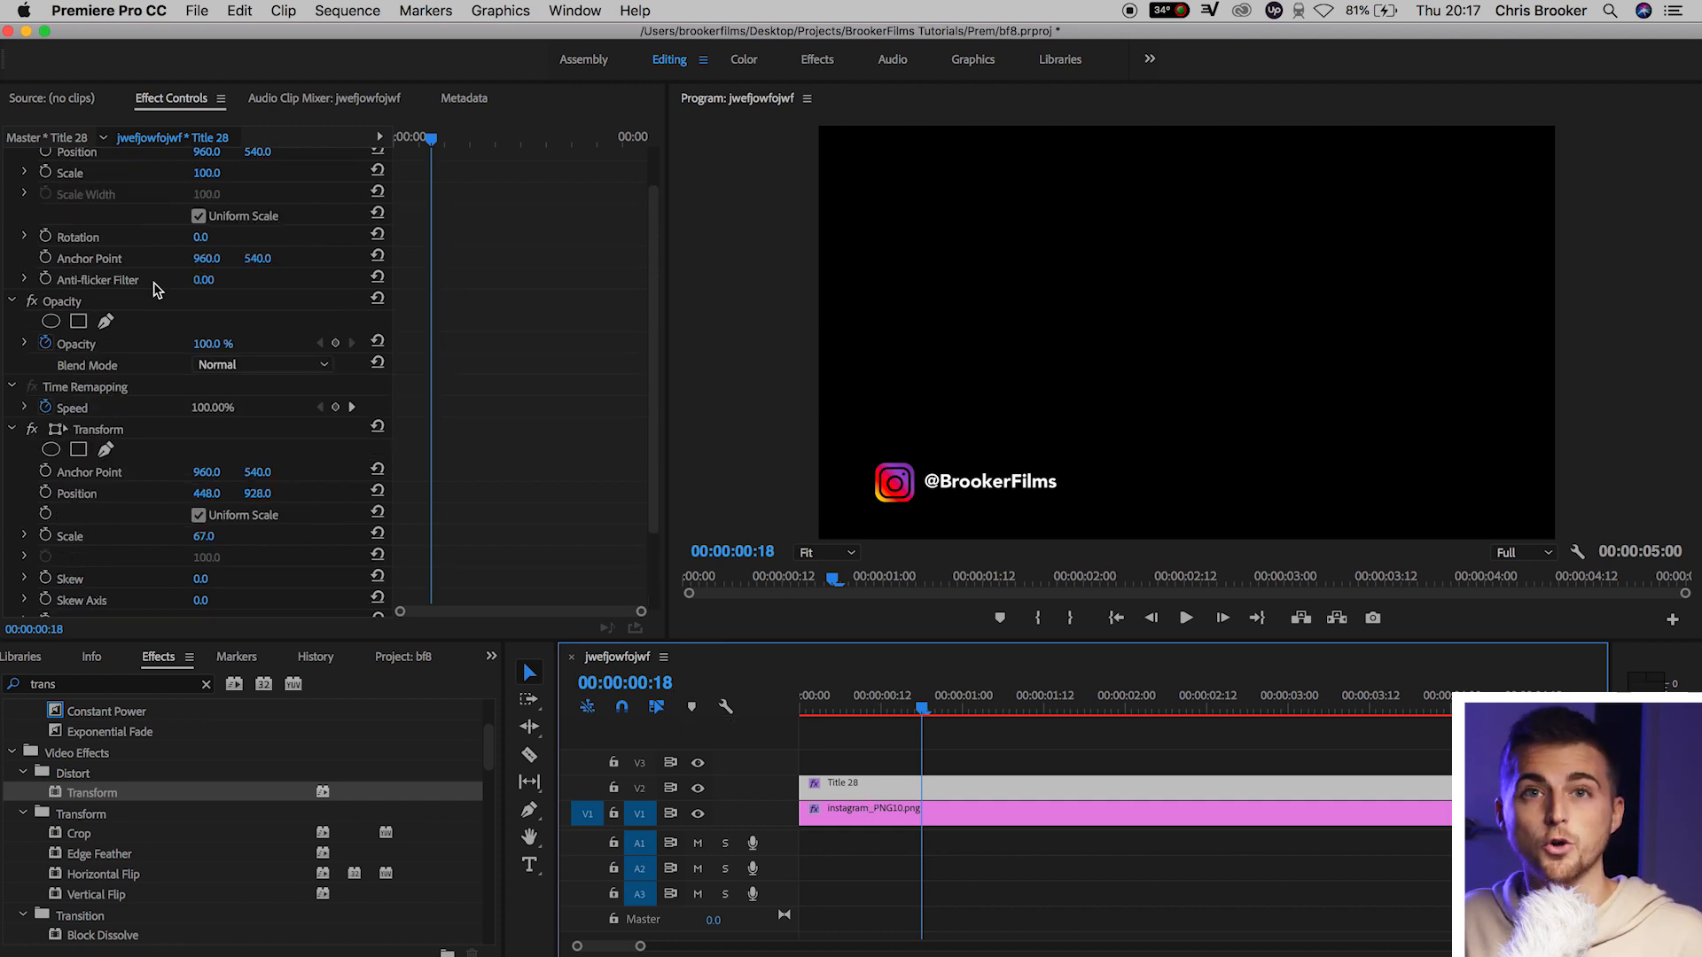
drag(216, 344, 159, 344)
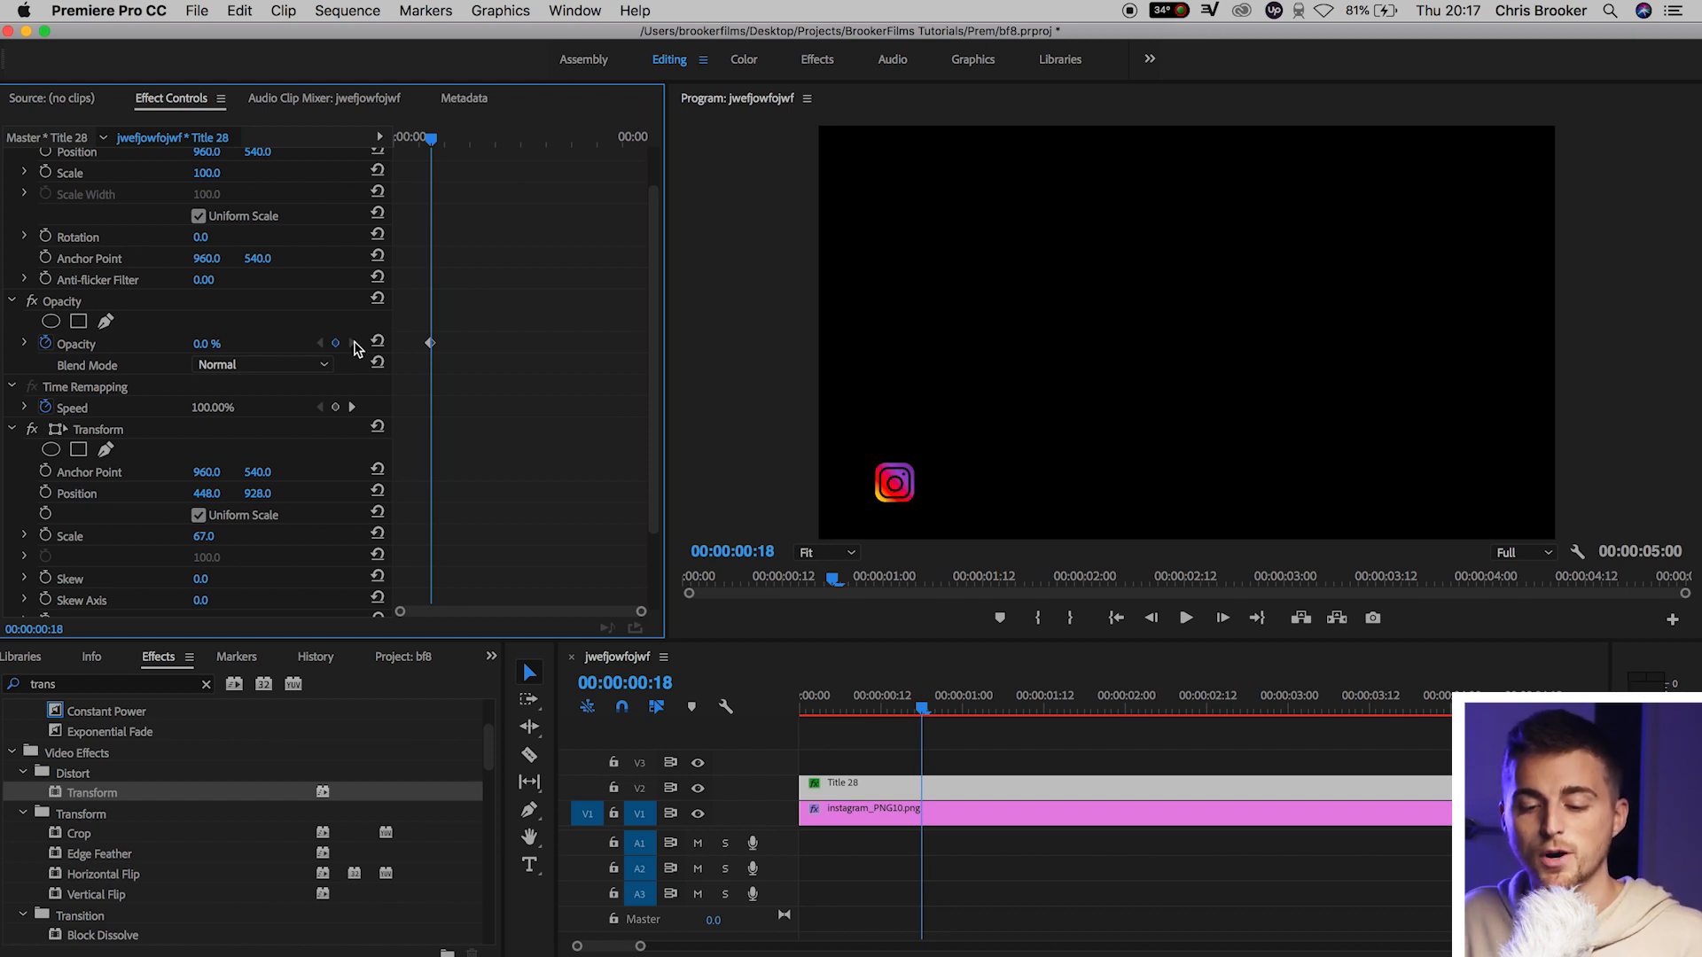
key(Right)
key(Right)
key(Right)
key(Right)
key(Right)
key(Right)
key(Right)
key(Right)
key(Right)
key(Right)
key(Right)
key(Right)
key(Right)
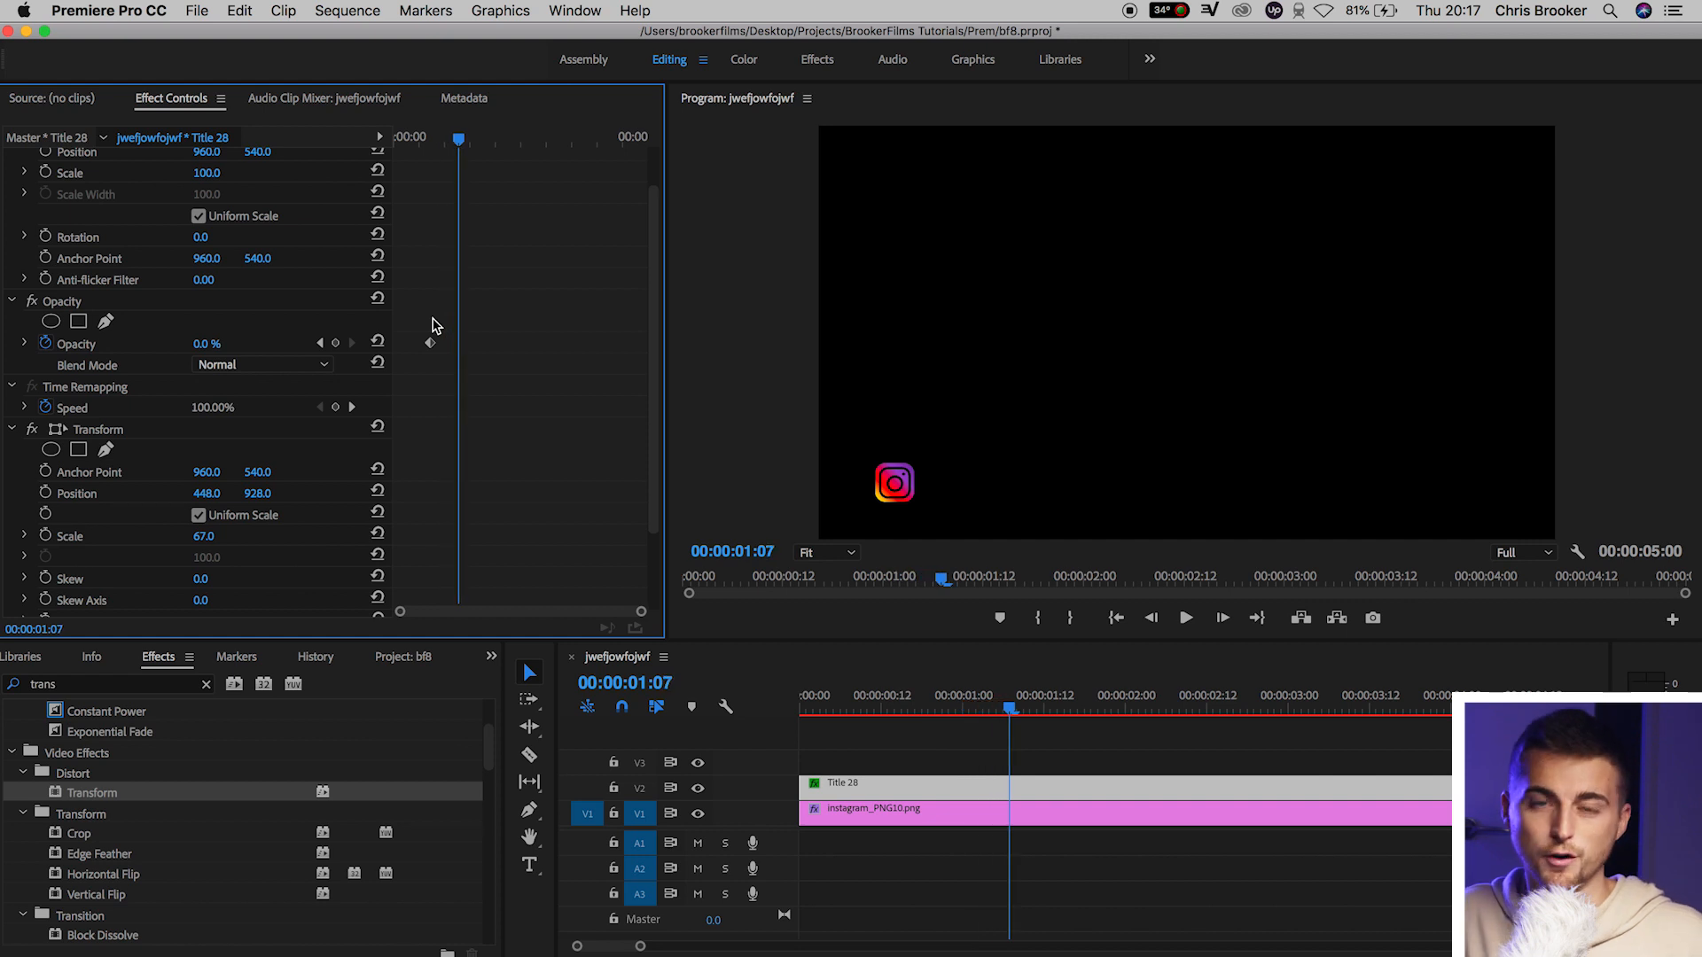
drag(206, 344, 1295, 865)
drag(204, 344, 311, 342)
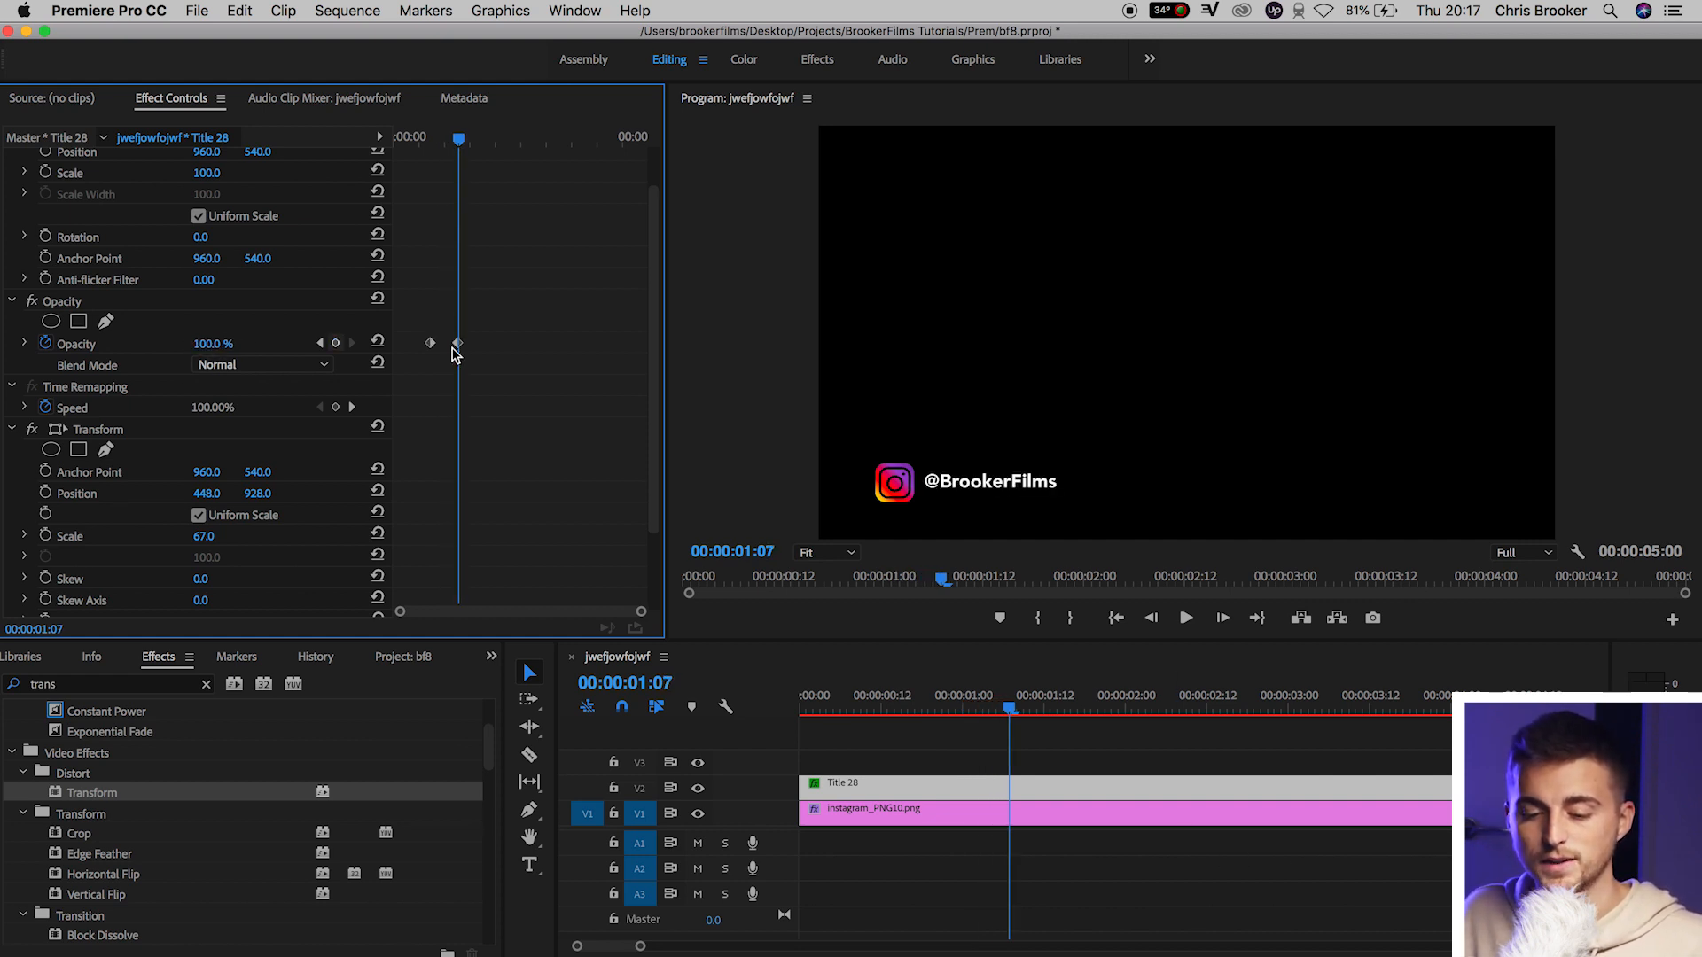
Play the animation from the beginning to review the logo pop-up and the title's fade-in
drag(998, 711, 263, 687)
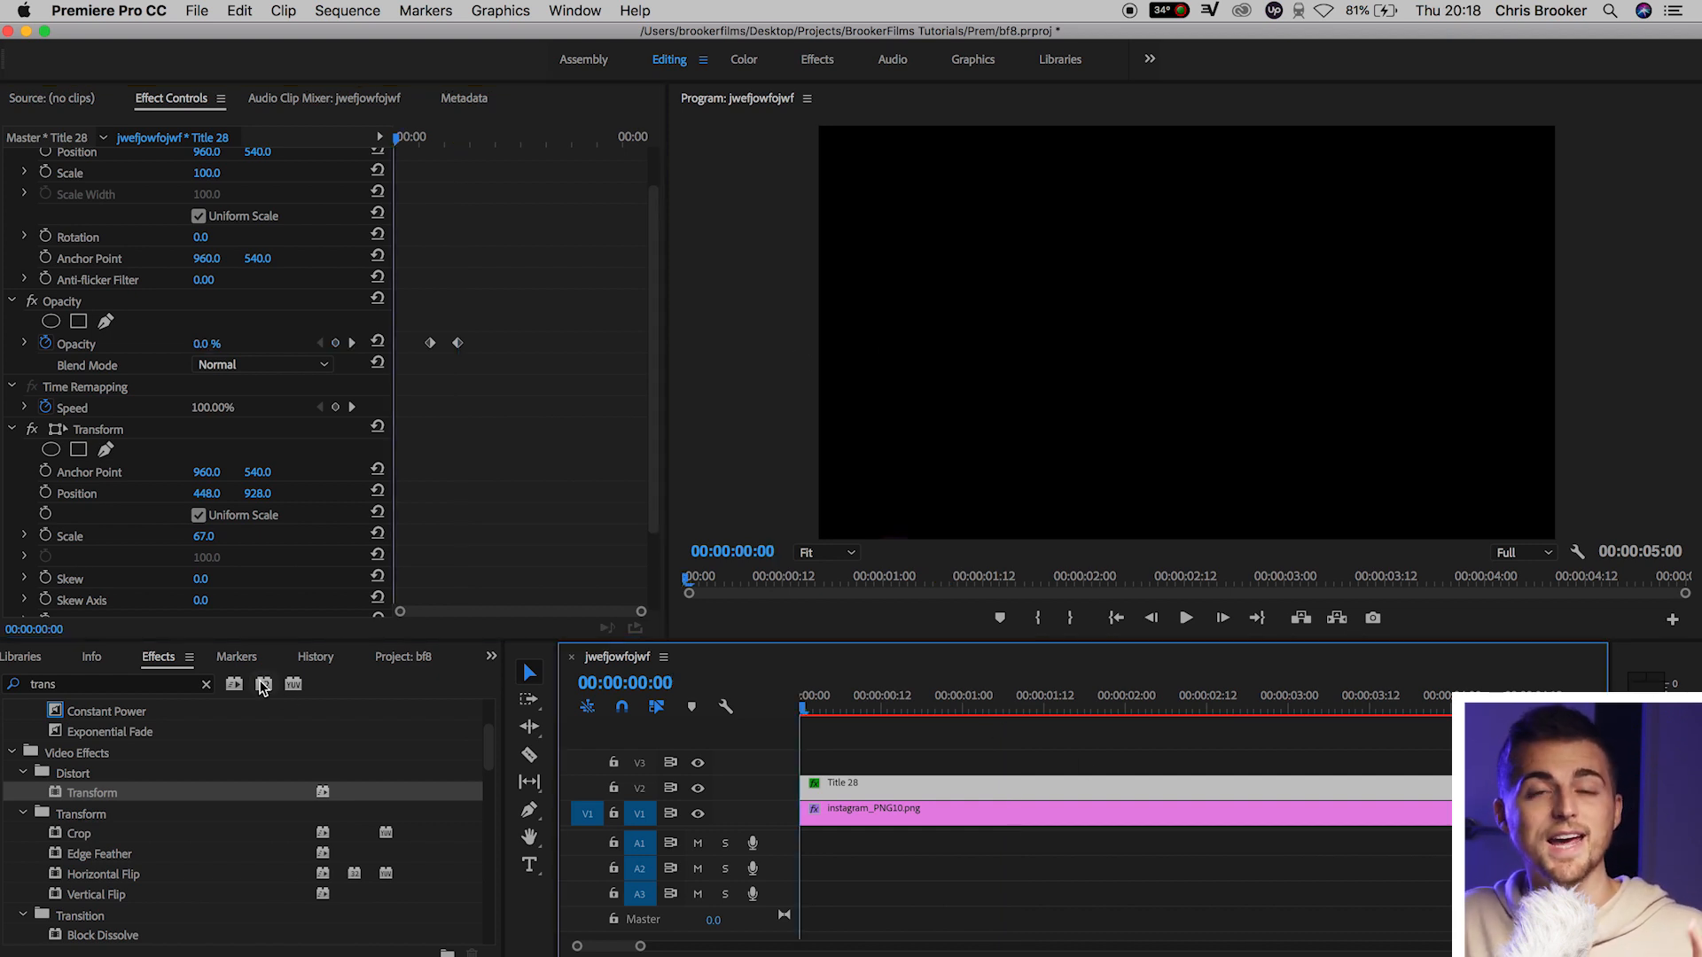
key(space)
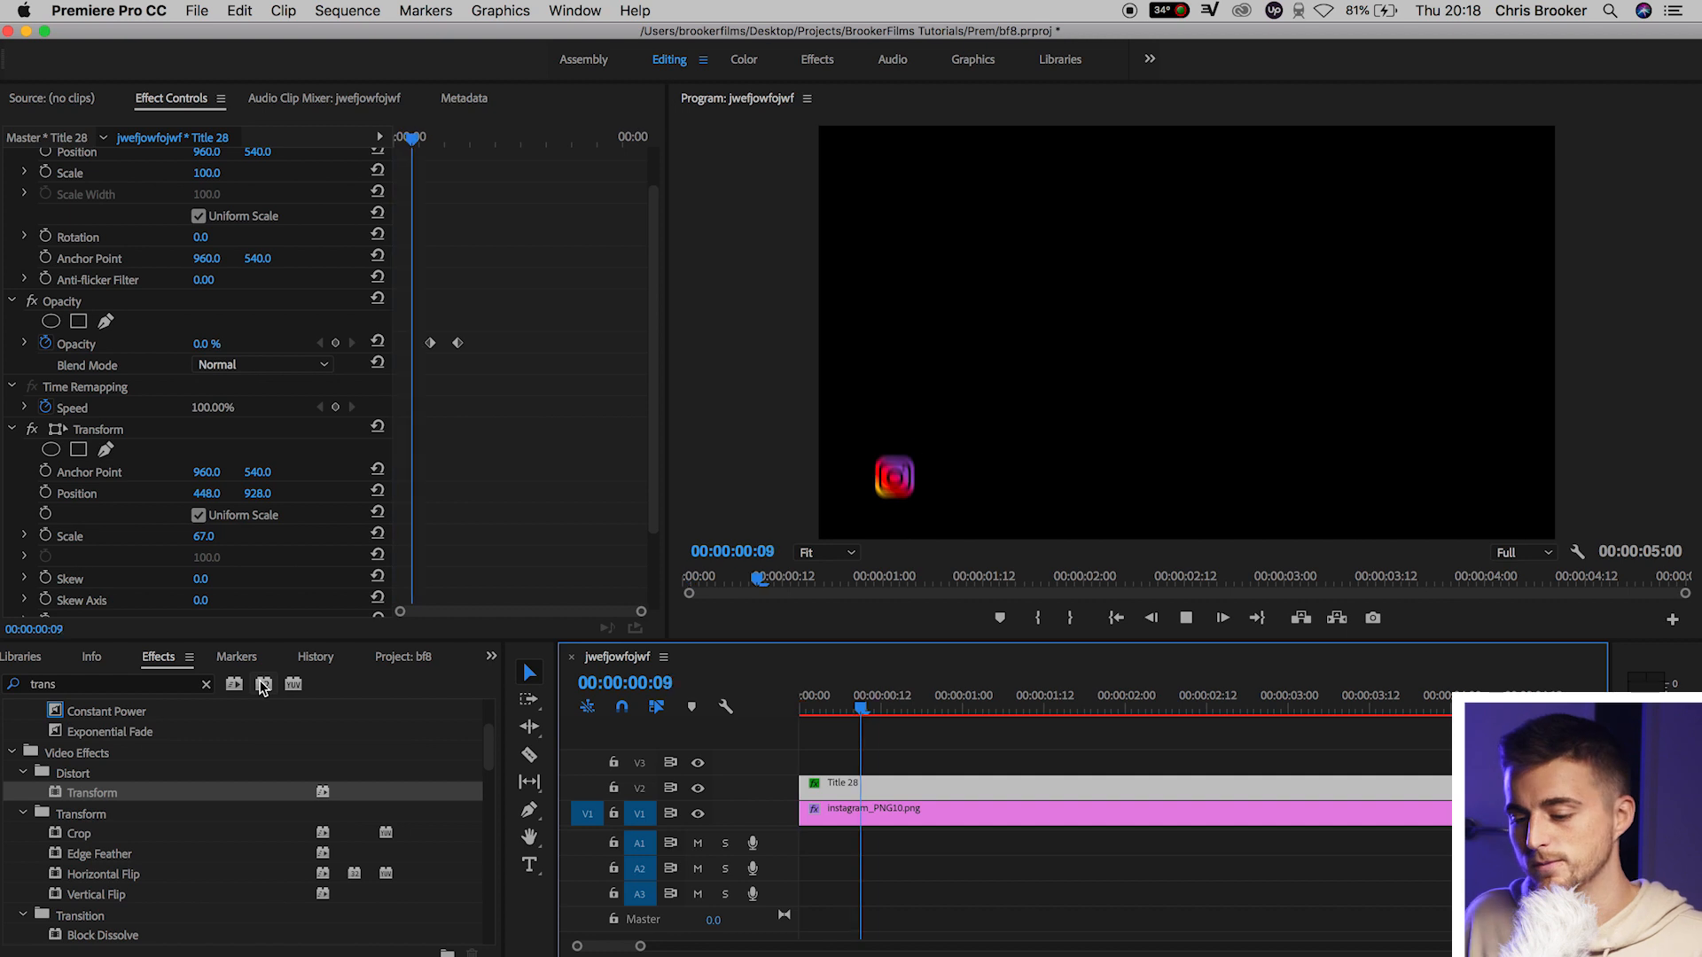
key(space)
Move both of the title's Opacity keyframes earlier in time and replay the fade-in from the beginning
drag(495, 140, 415, 157)
drag(550, 335, 415, 345)
key(space)
key(space)
drag(887, 702, 552, 617)
key(space)
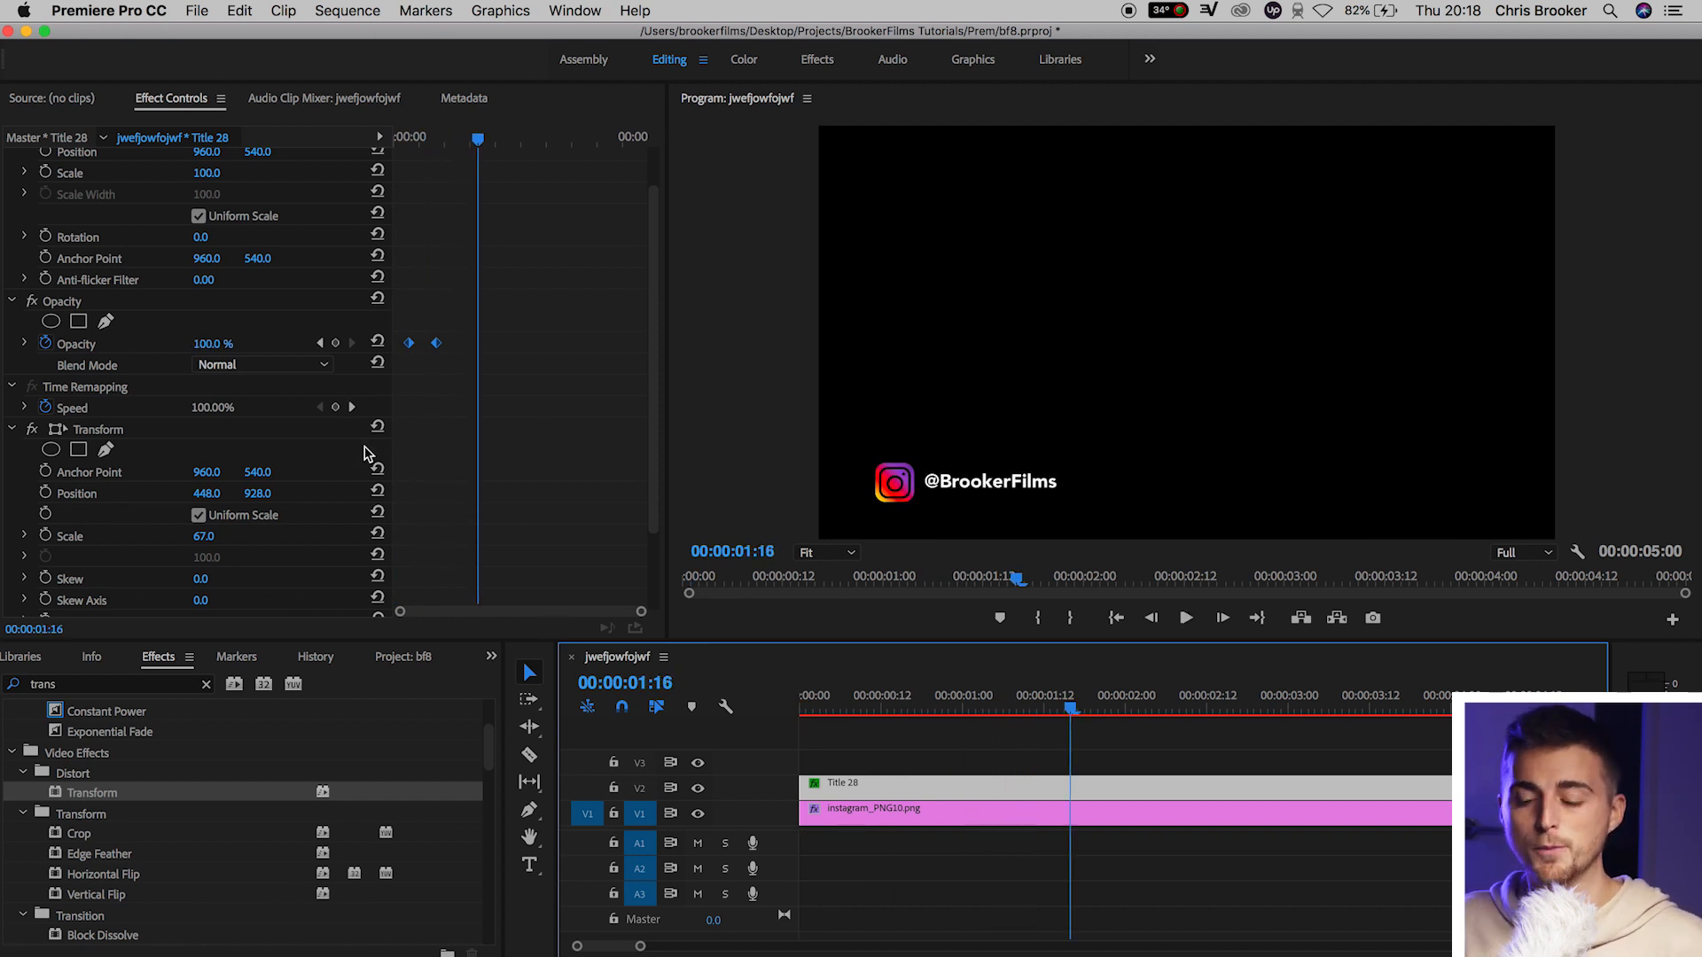
Delete the title's Opacity keyframes by turning off its animation, and park the playhead at 00:00:00:15
click(46, 344)
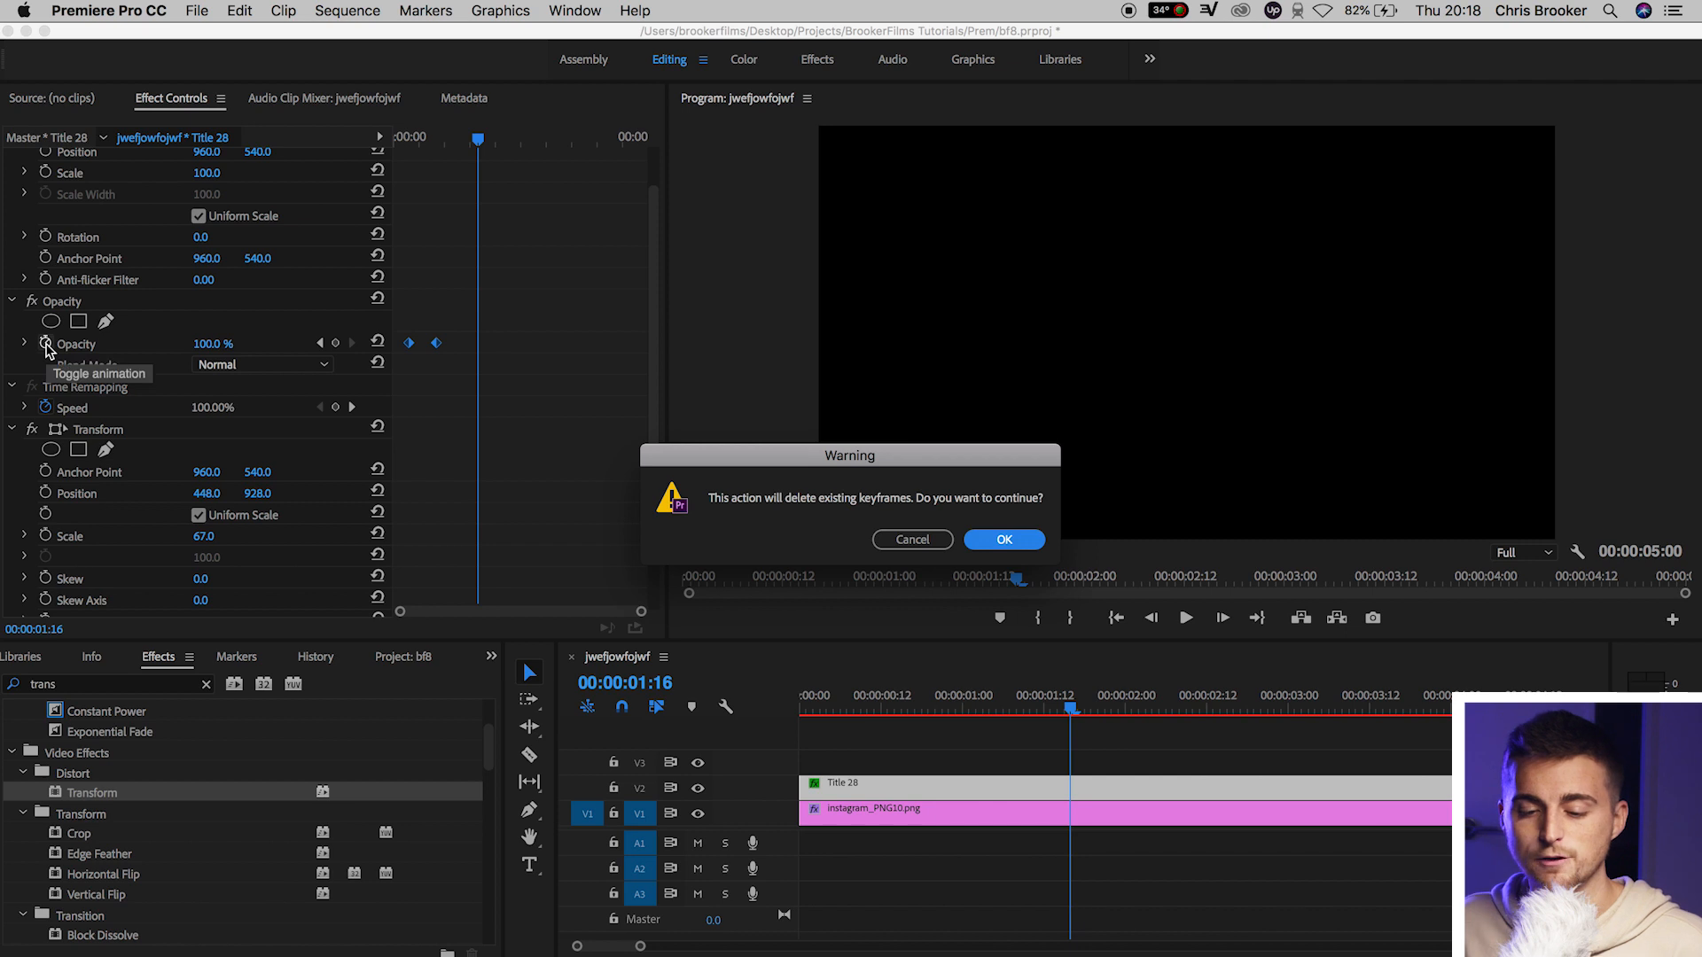
key(Return)
click(893, 696)
key(Right)
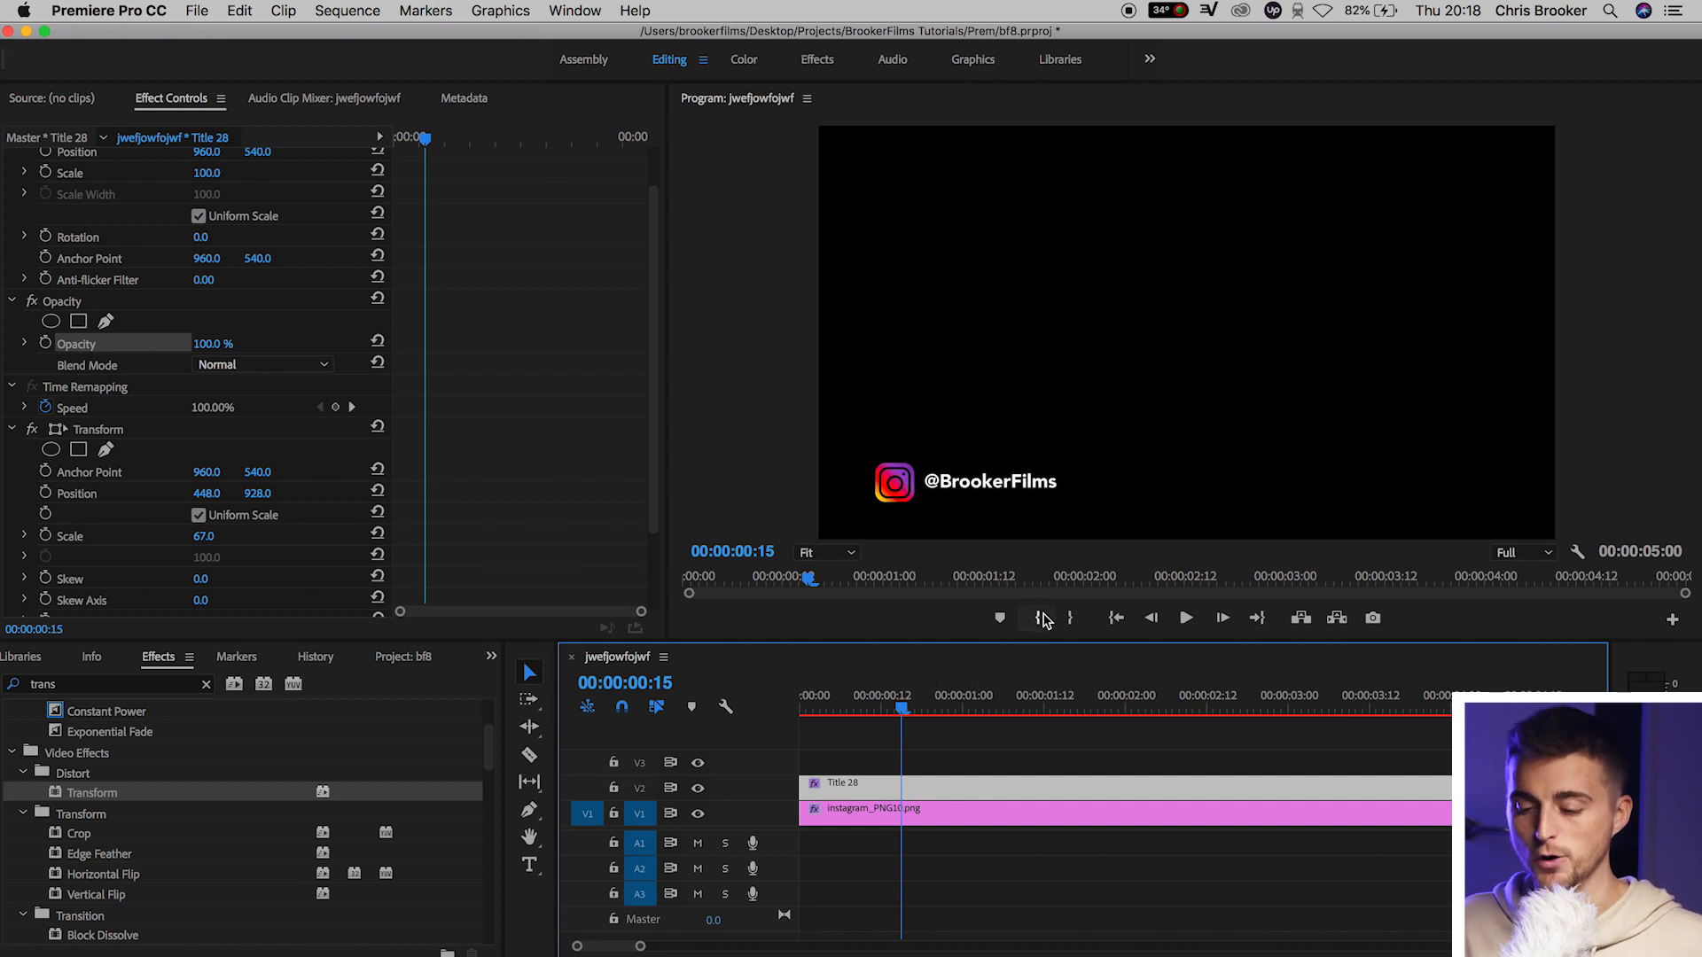
Keyframe the title's Motion Position at 960, 540 on 00:00:00:15, with the preview magnified to 200% on the logo and text
click(827, 550)
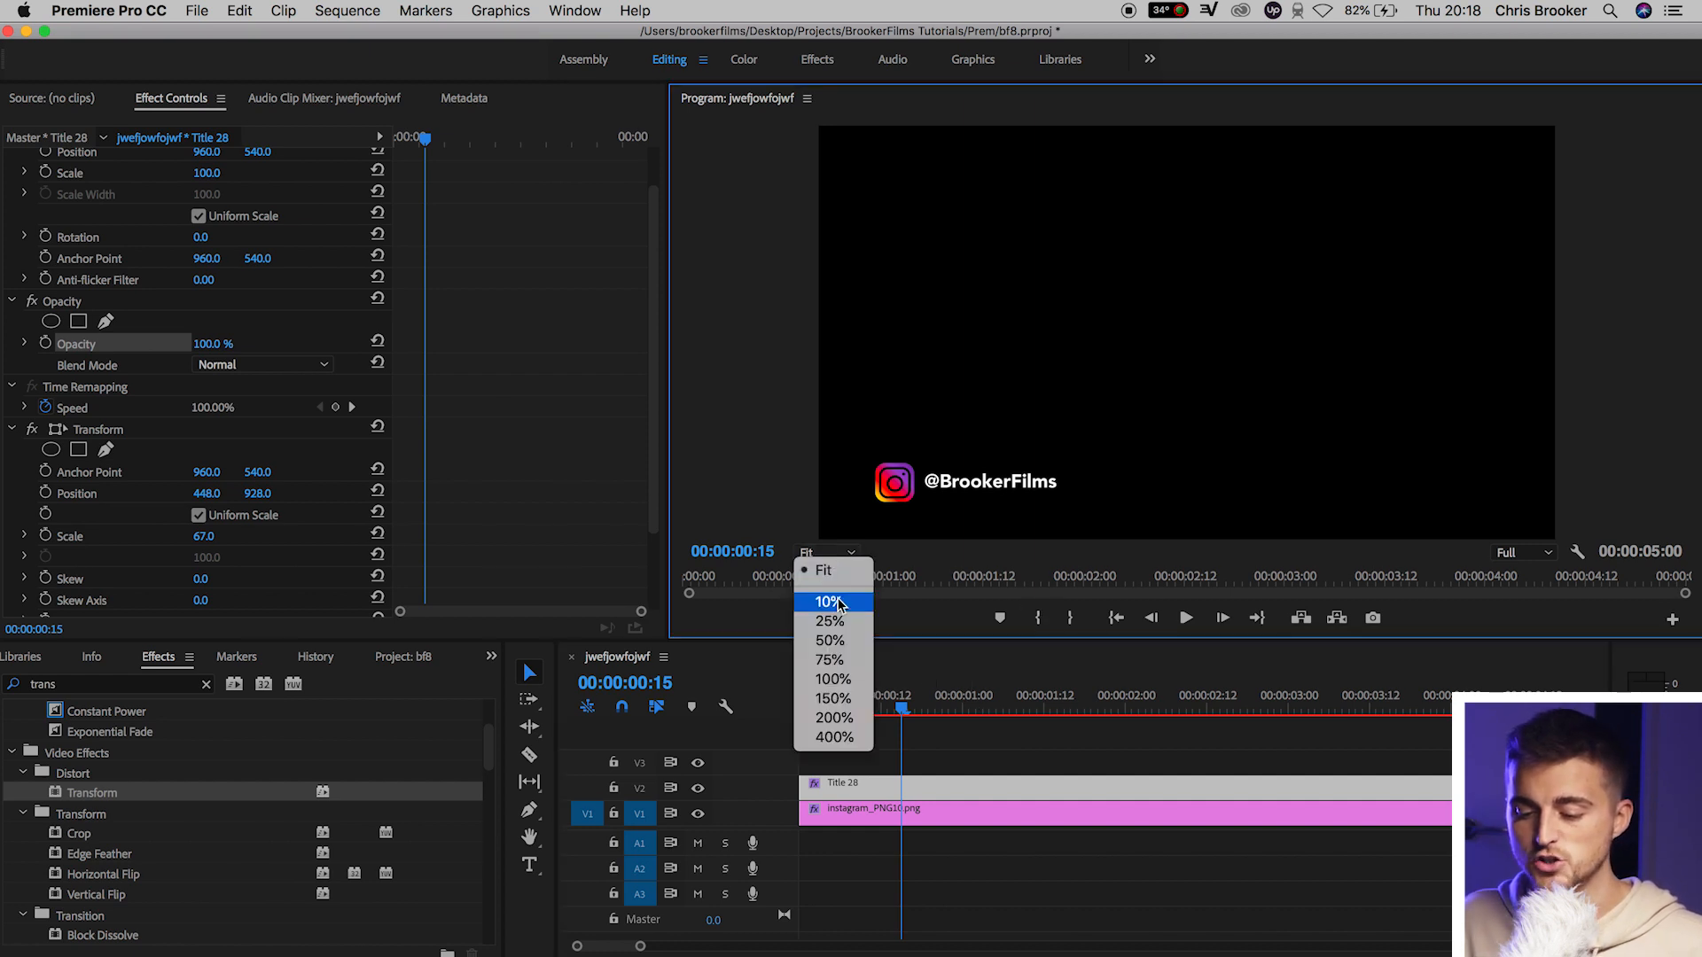
click(829, 724)
drag(1683, 263, 1687, 397)
drag(1246, 543, 987, 544)
drag(855, 718, 902, 722)
scroll(468, 288, up, 2)
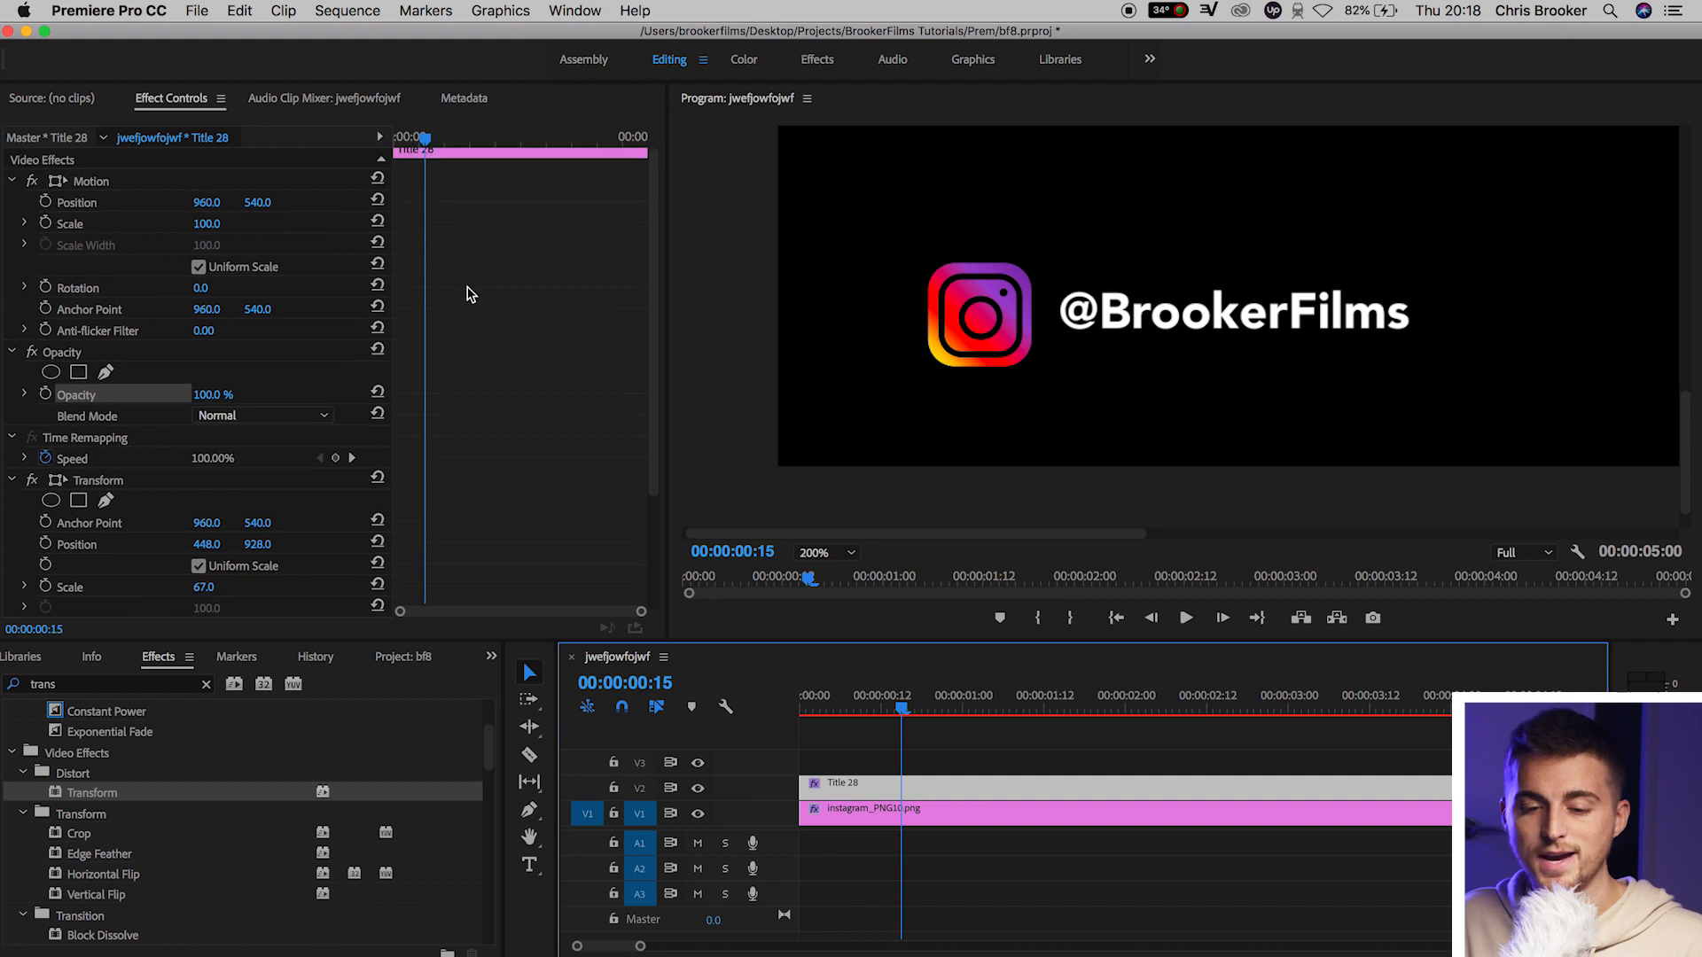
click(45, 202)
drag(943, 531, 1034, 530)
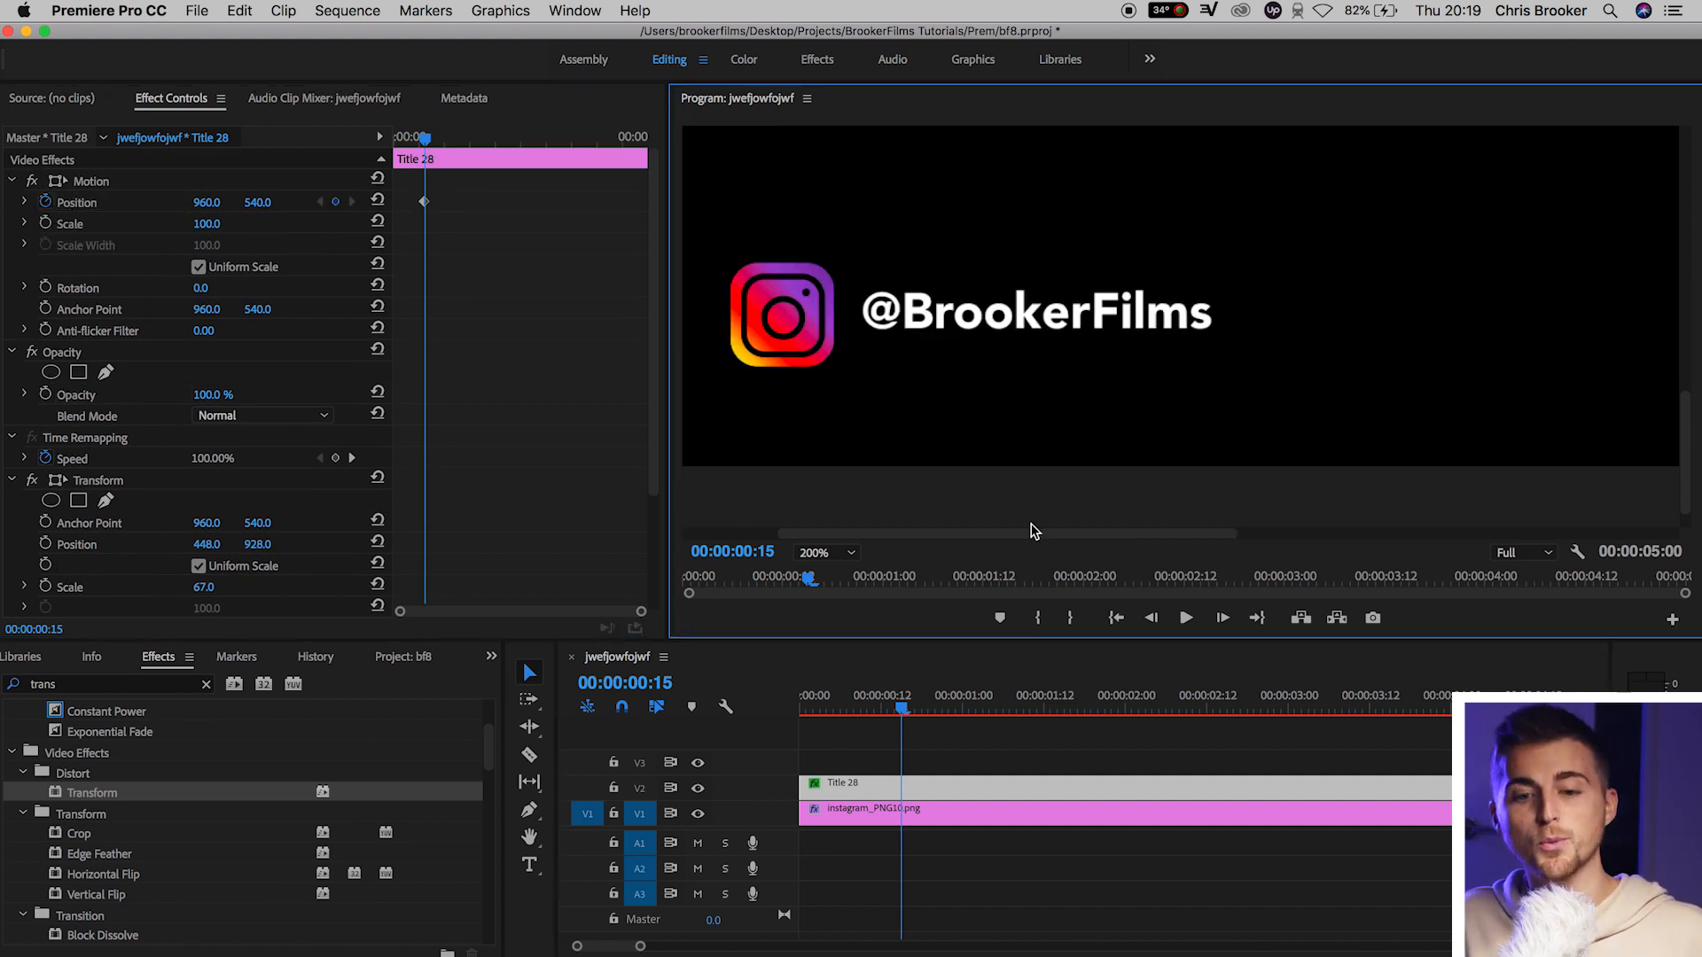
Draw a closed four-point Opacity mask around the title text, starting just beside the logo, and keyframe its Mask Path at 00:00:00:20
click(72, 352)
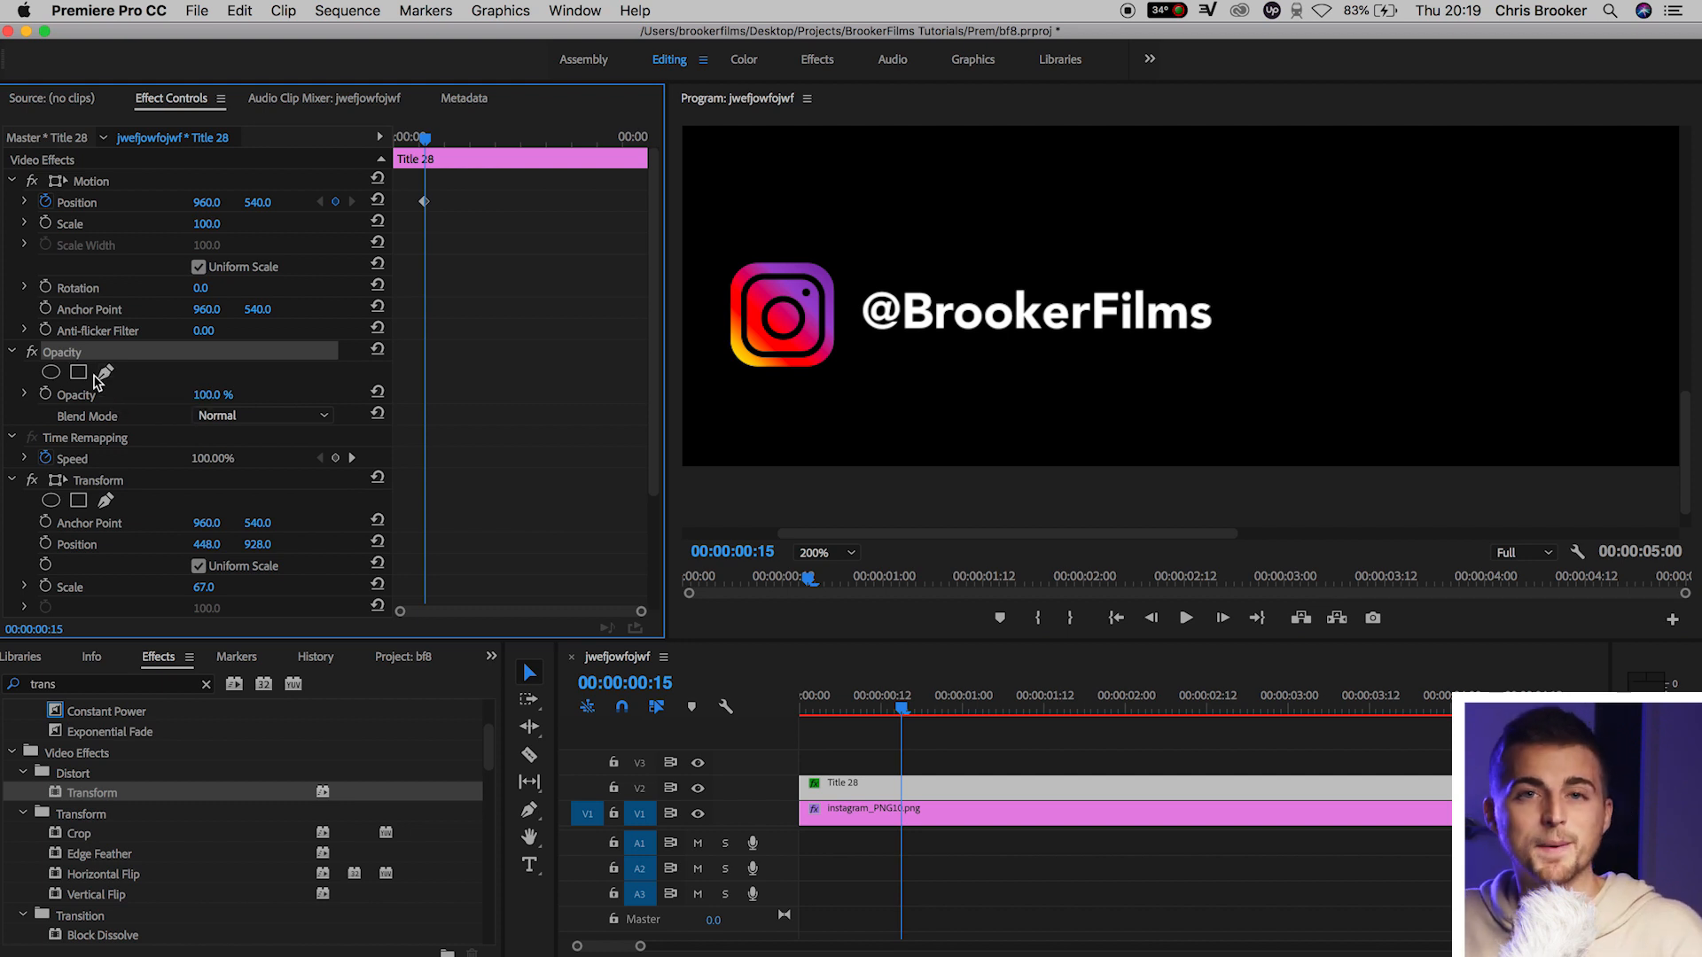
click(101, 376)
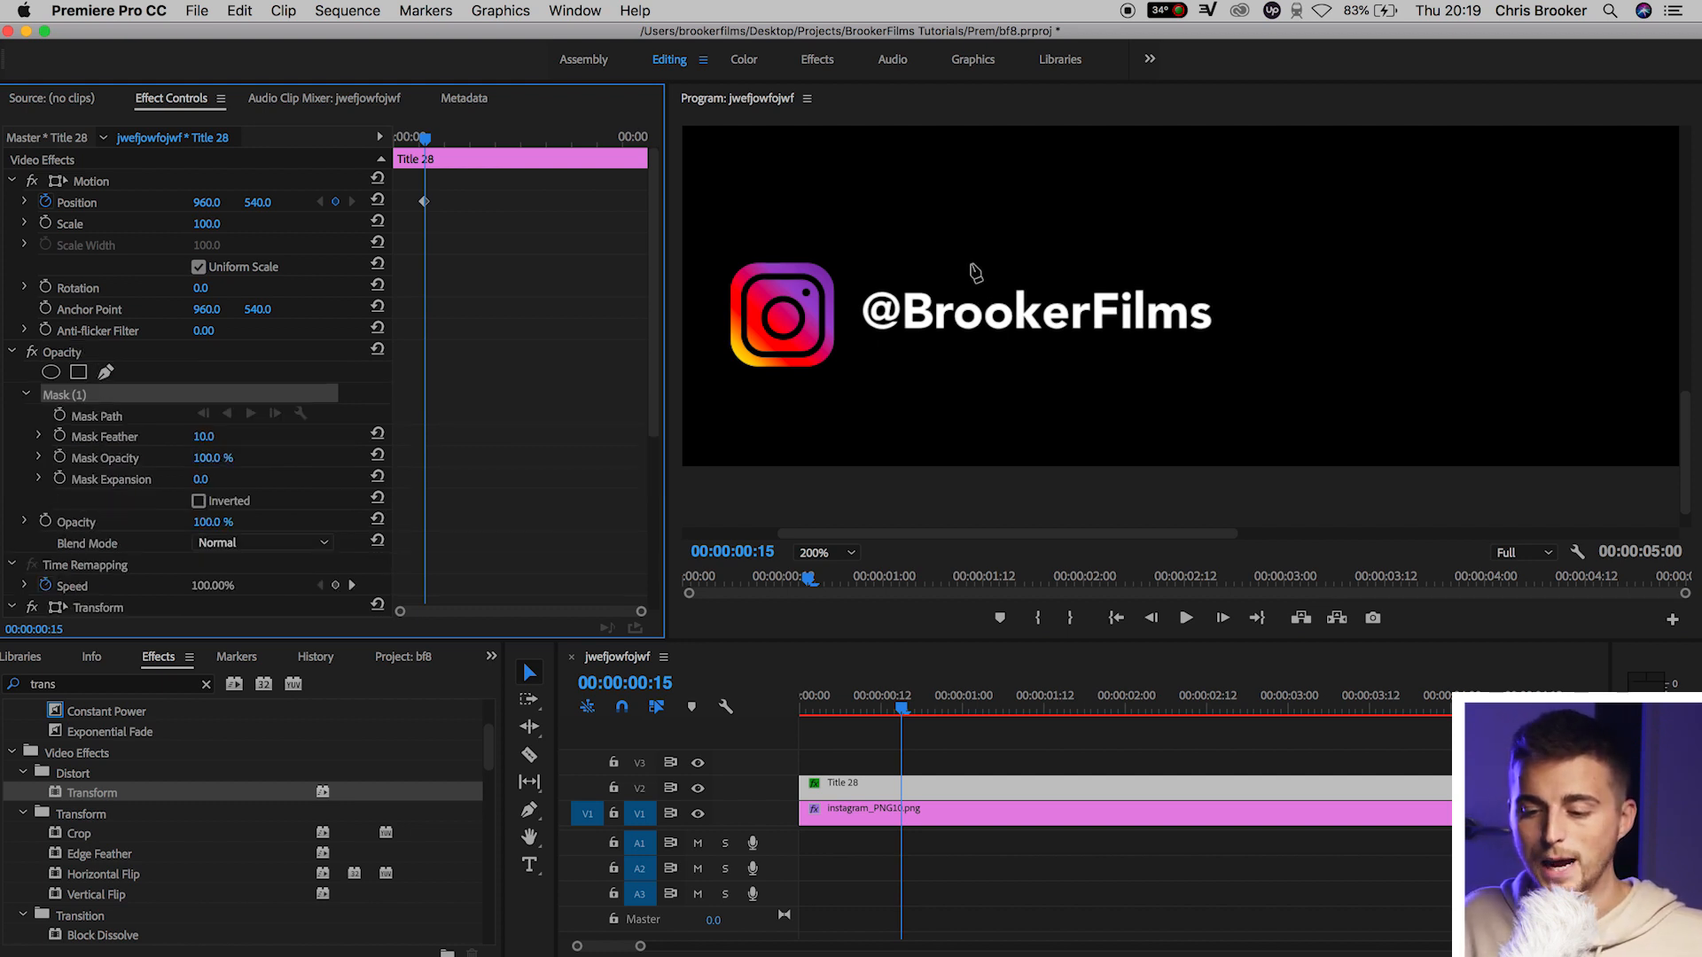
click(846, 236)
click(851, 377)
click(1262, 386)
click(1239, 243)
click(847, 238)
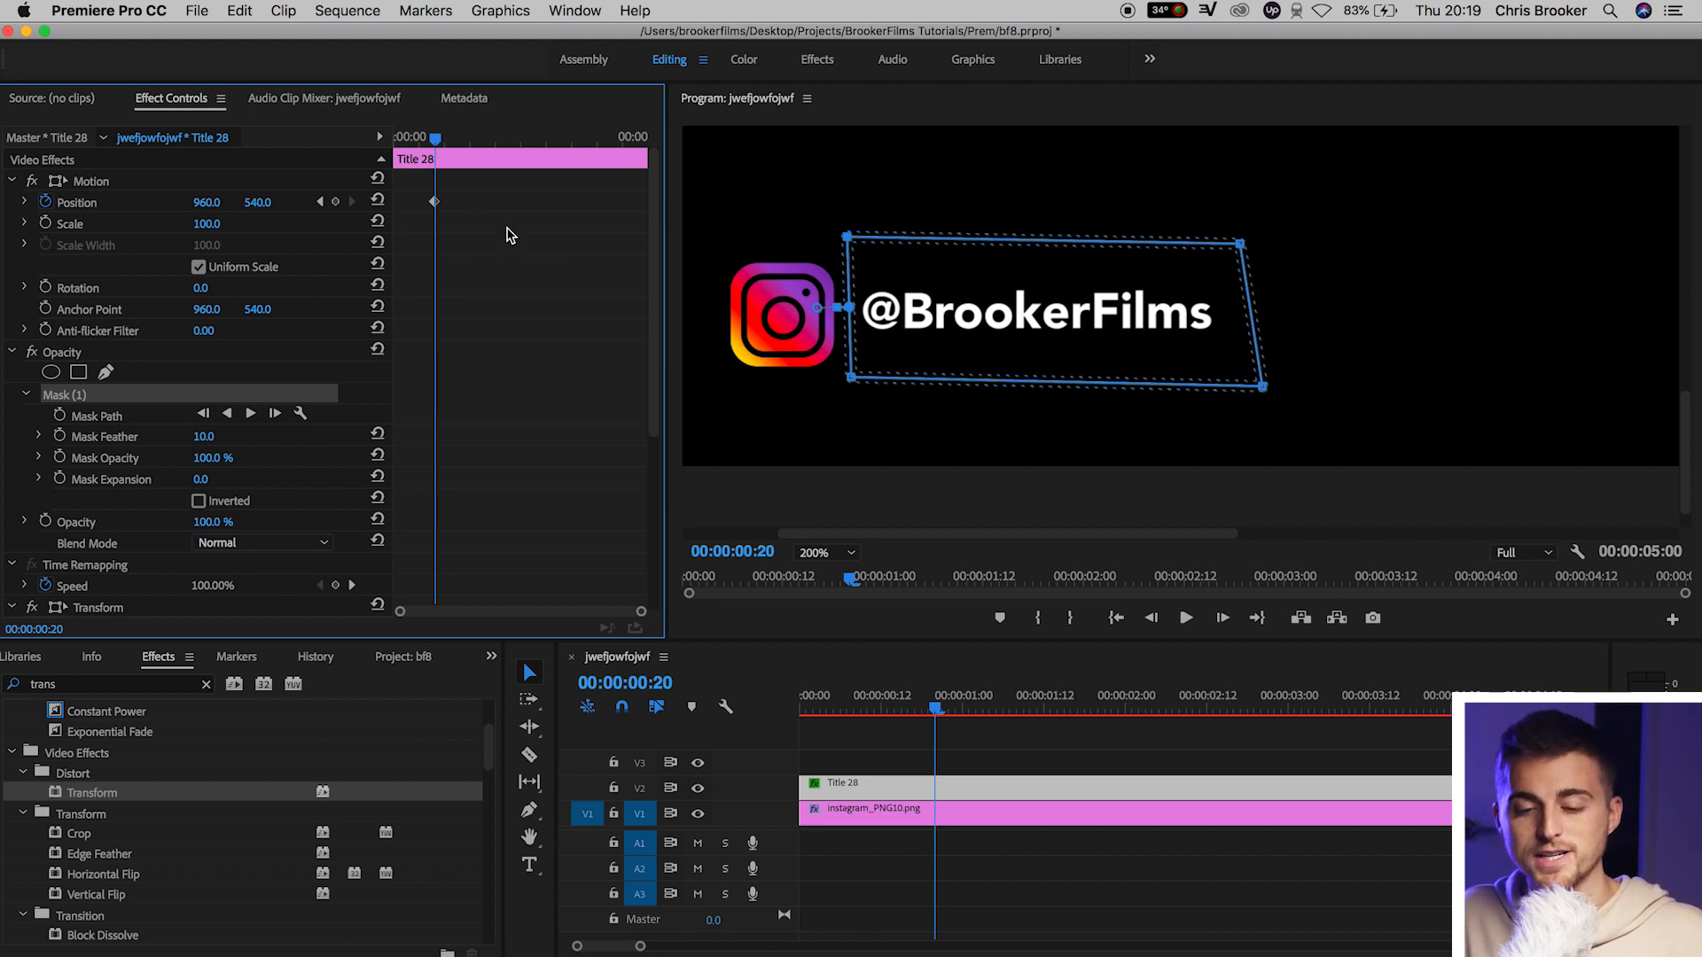
click(61, 416)
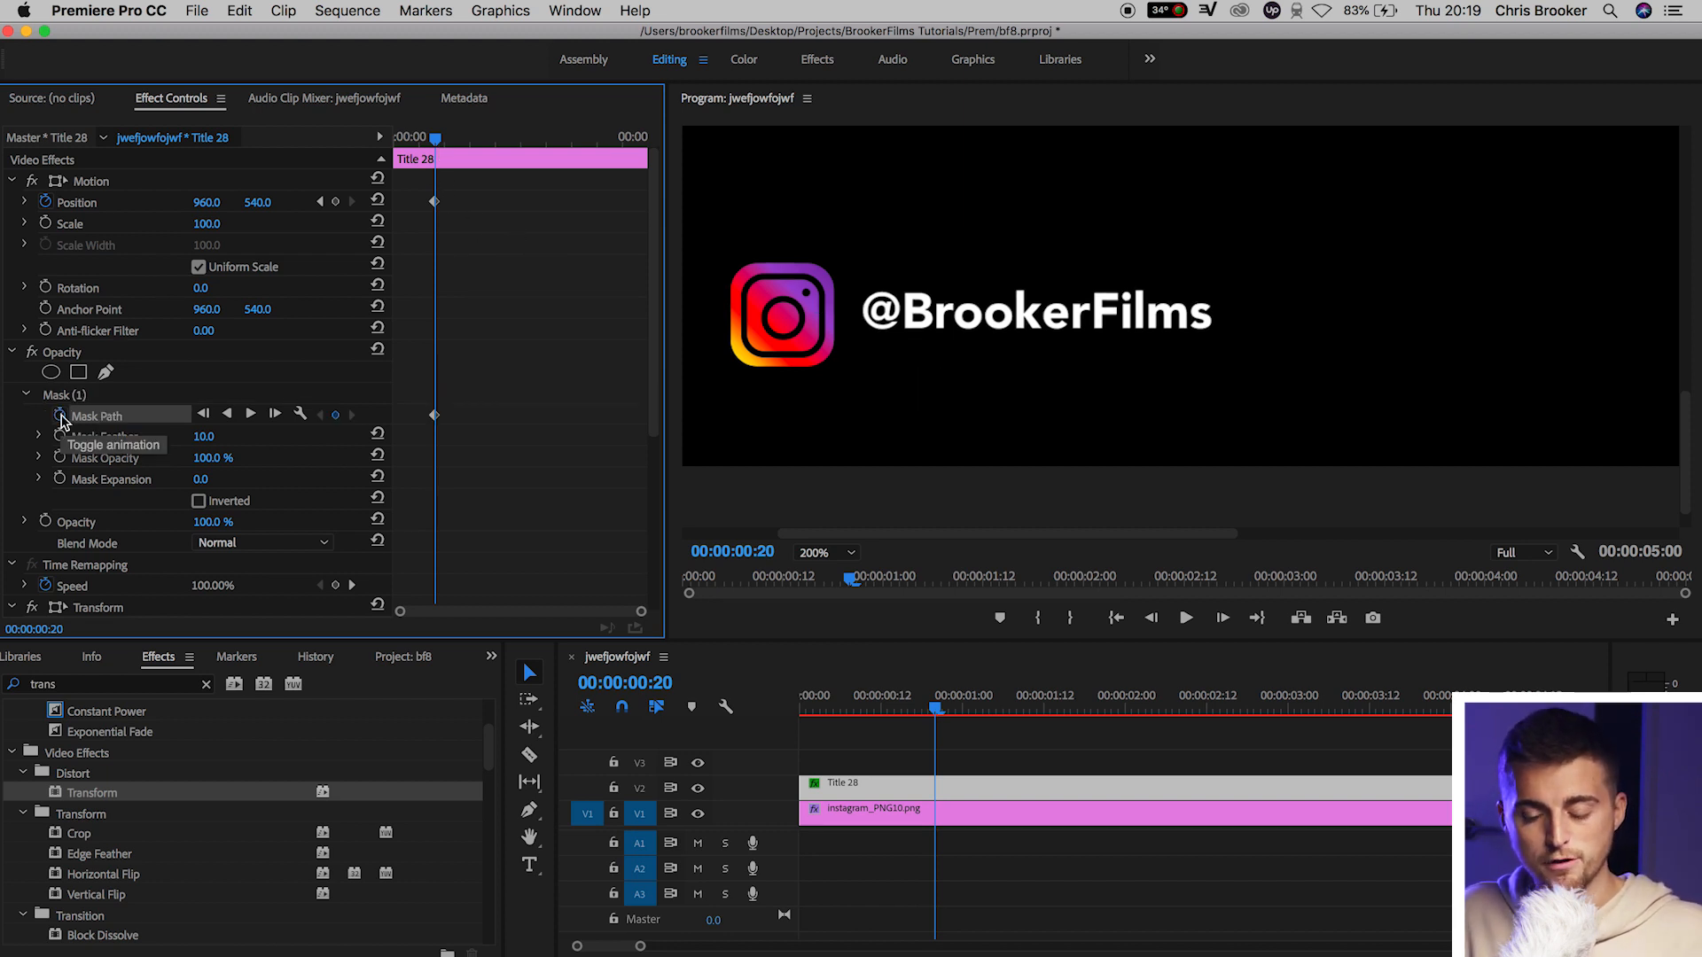
At 00:00:00:11, set the title's Motion Position to 528, 540 and move the mask back to the area just right of the logo
drag(441, 143, 422, 149)
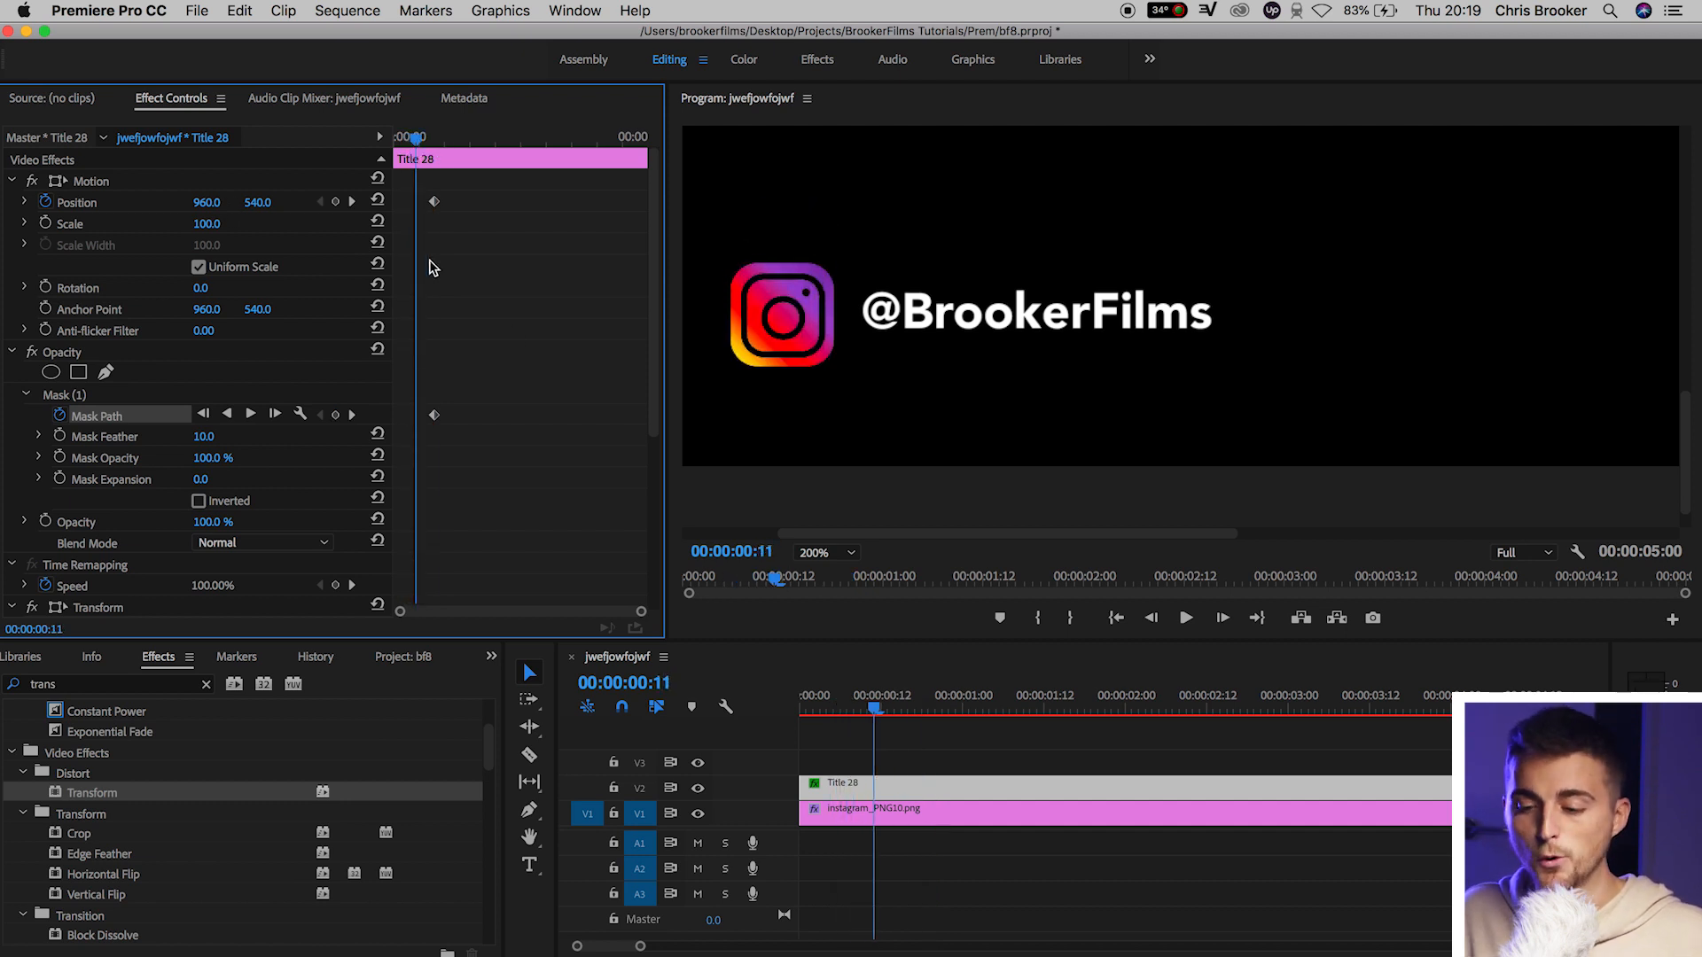
drag(209, 204, 612, 423)
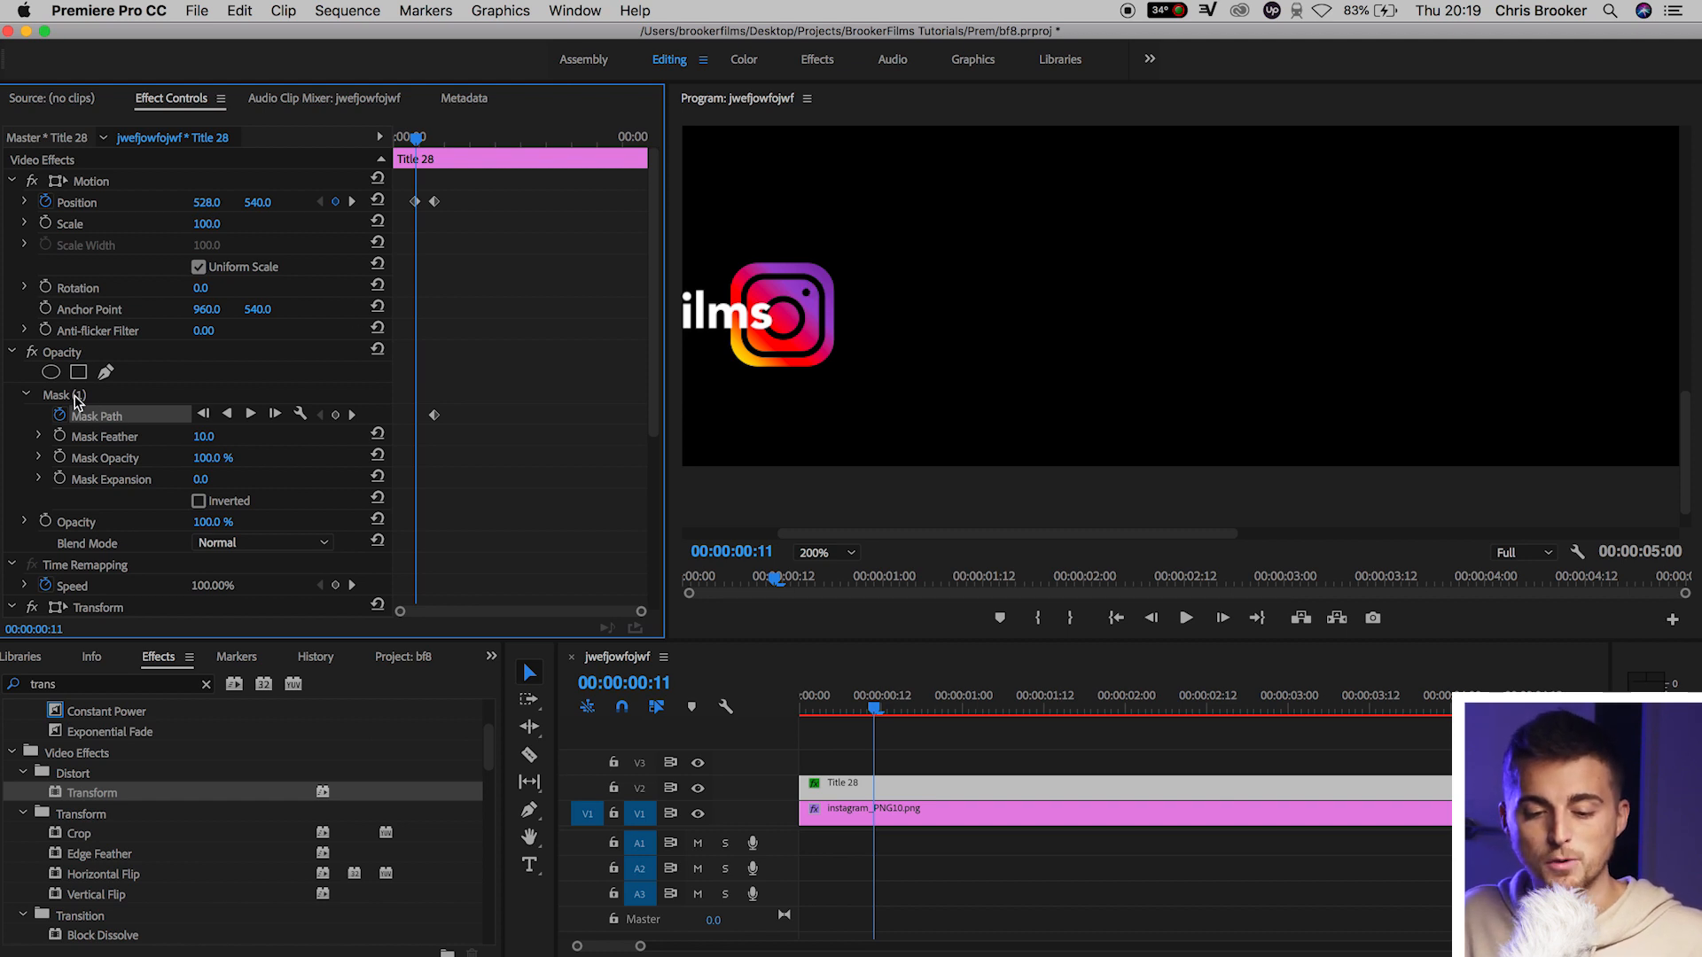
click(76, 398)
click(764, 321)
drag(764, 321, 1198, 322)
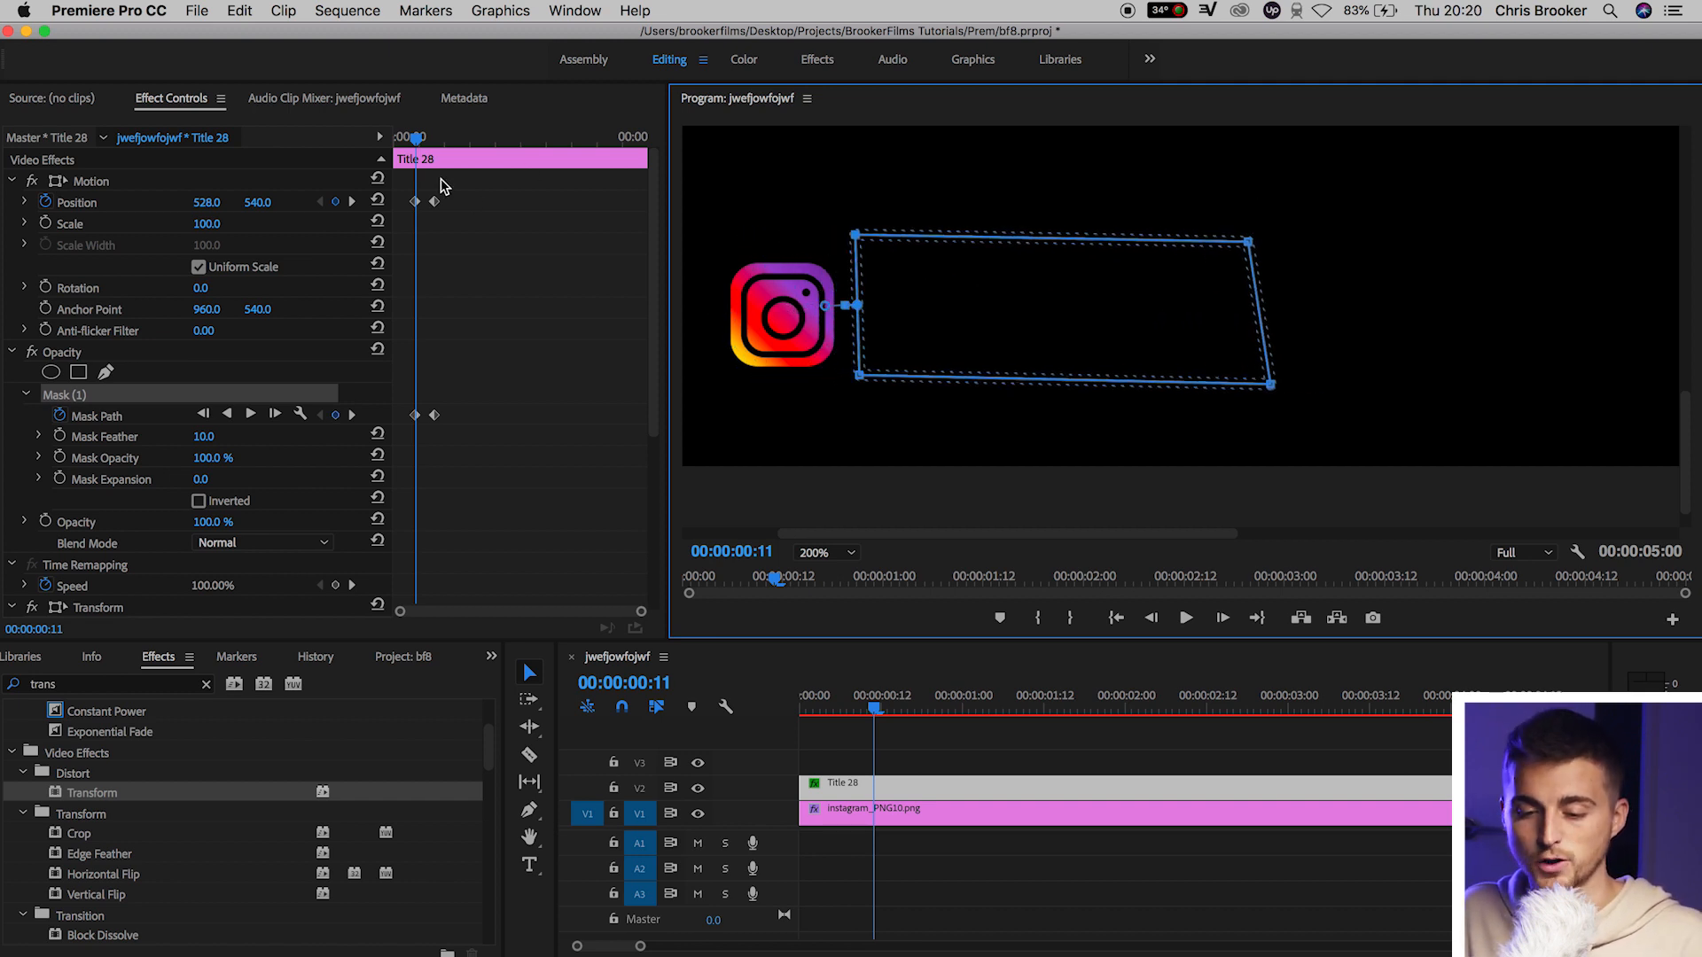
Play the masked title reveal from the beginning and inspect the text's edge beside the logo at 00:00:00:17
mouse_move(417, 137)
mouse_down()
mouse_move(440, 136)
mouse_move(409, 151)
mouse_move(395, 139)
mouse_up()
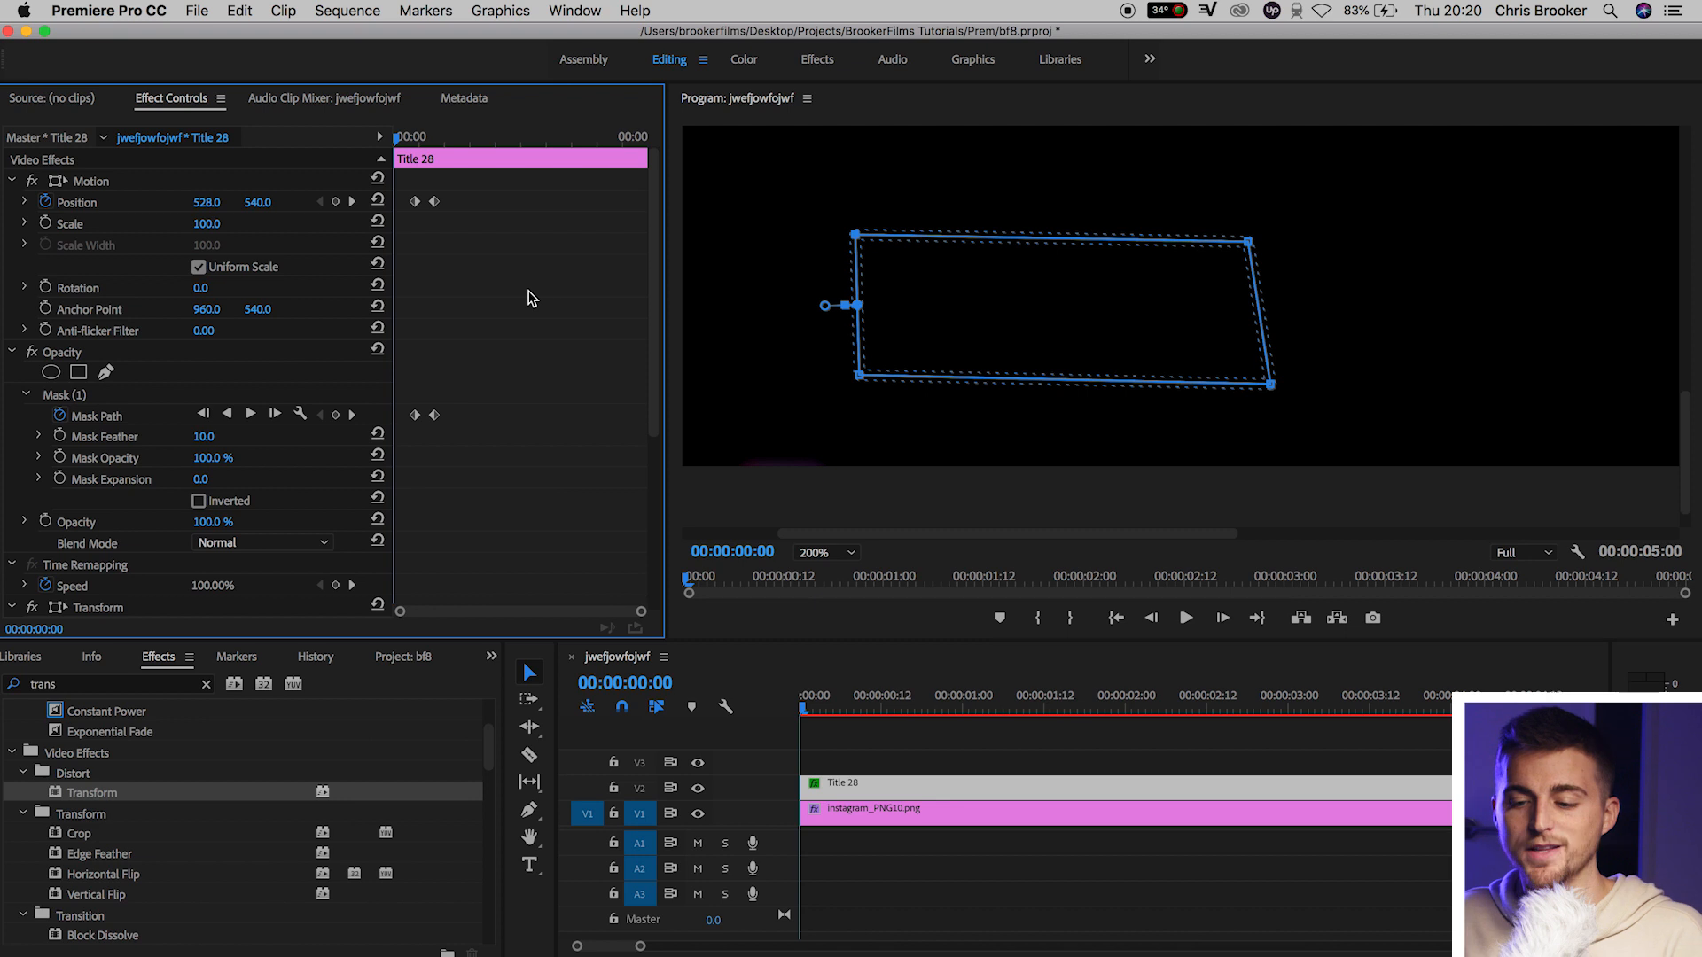
click(1067, 740)
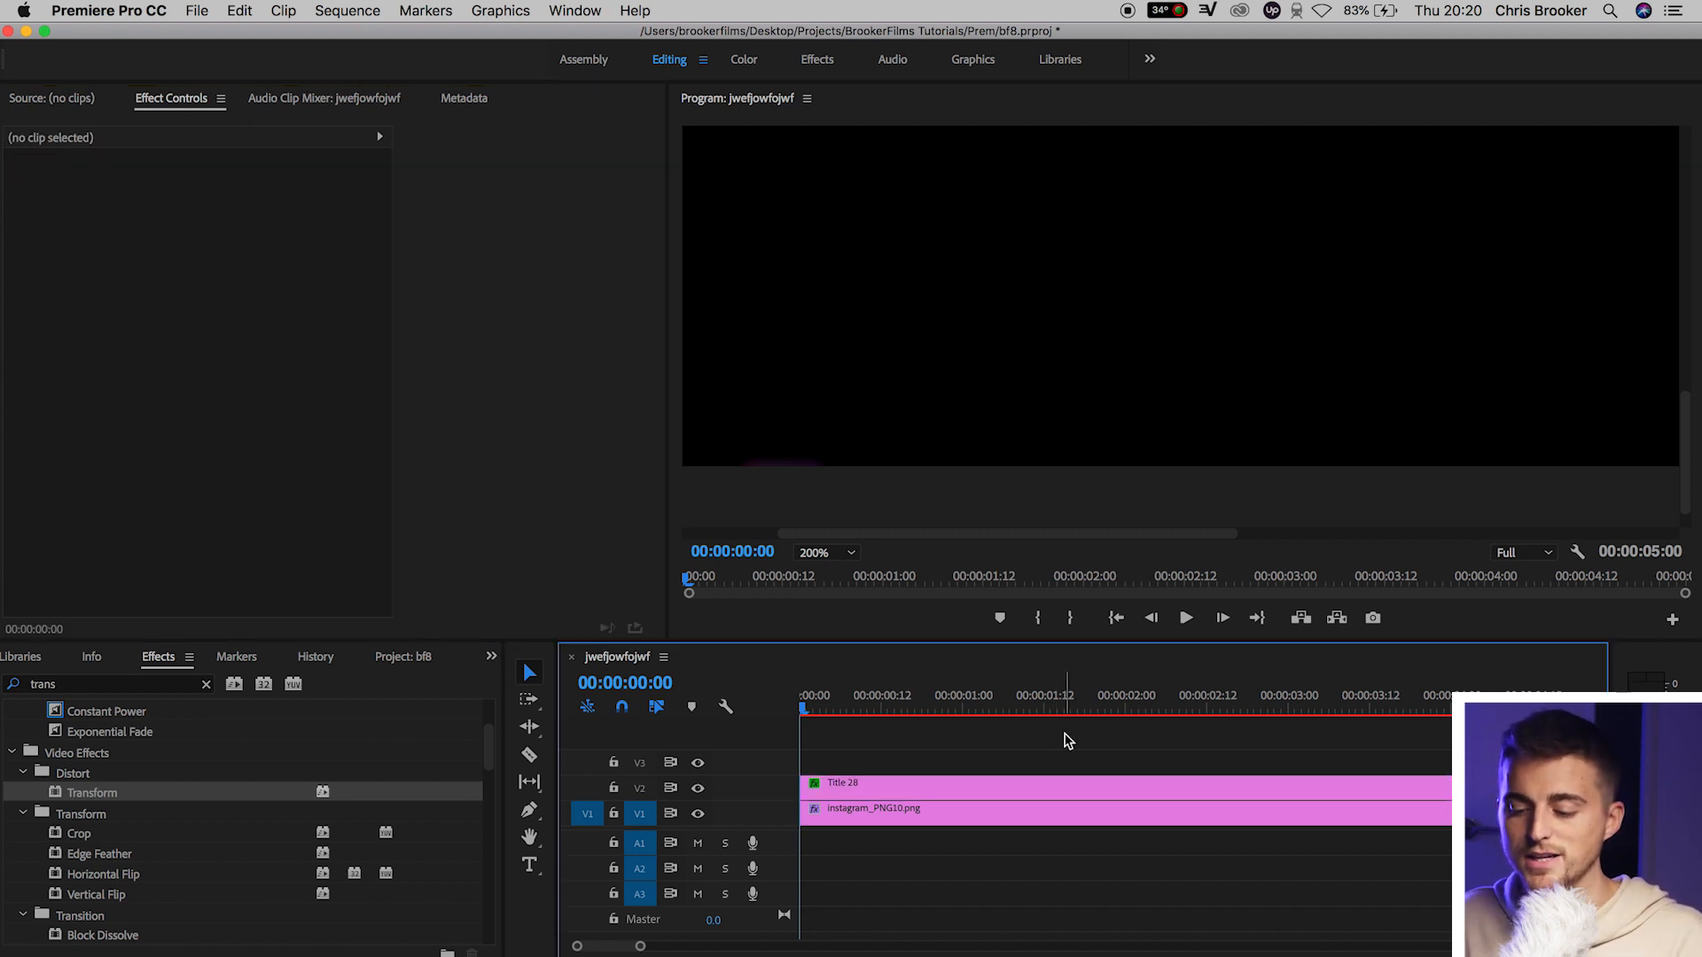
key(space)
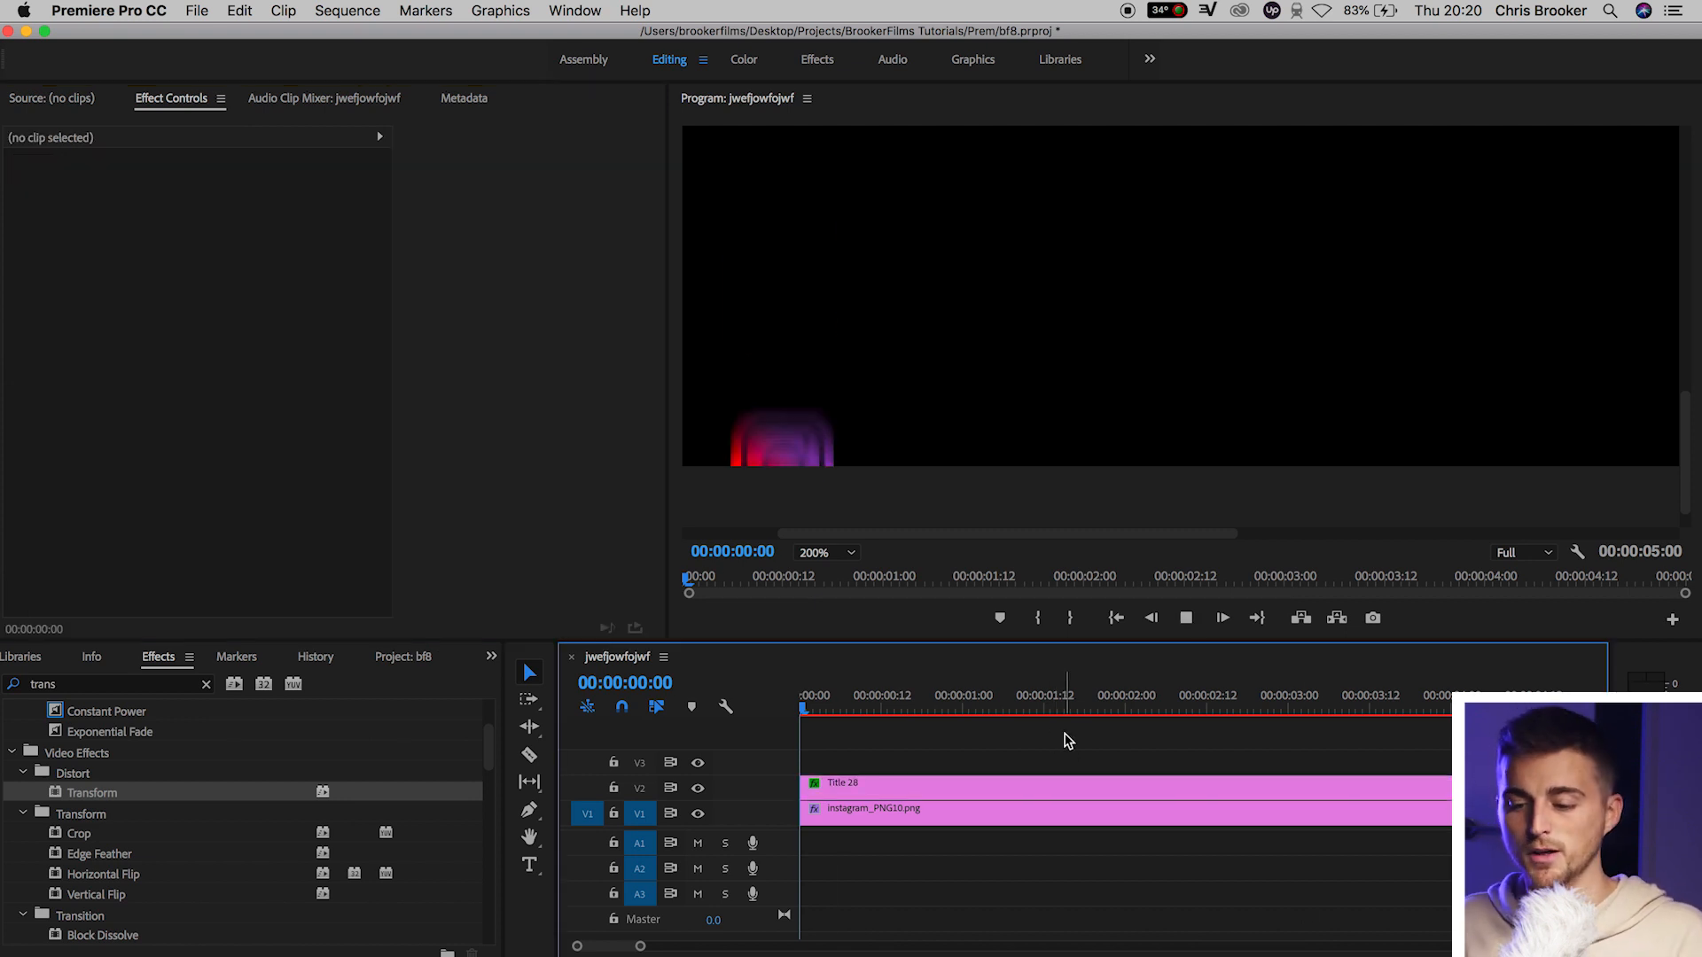
drag(1038, 710, 917, 709)
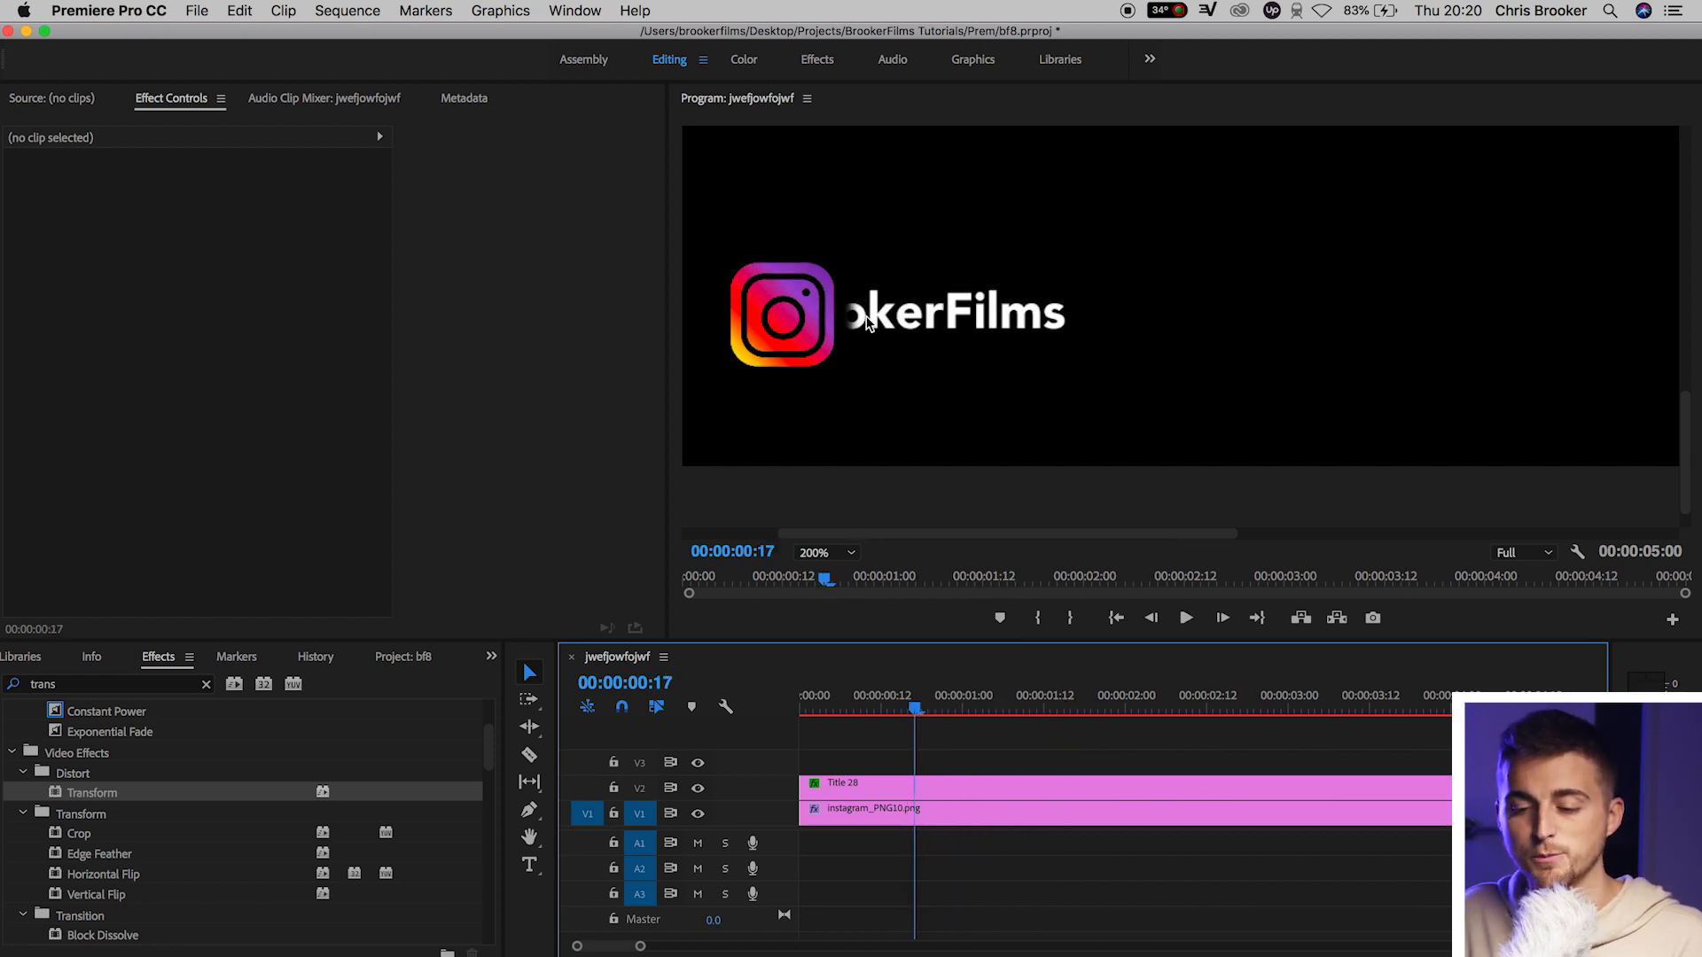
Set the title mask's Mask Feather to 0 and replay the reveal from near the beginning
click(896, 782)
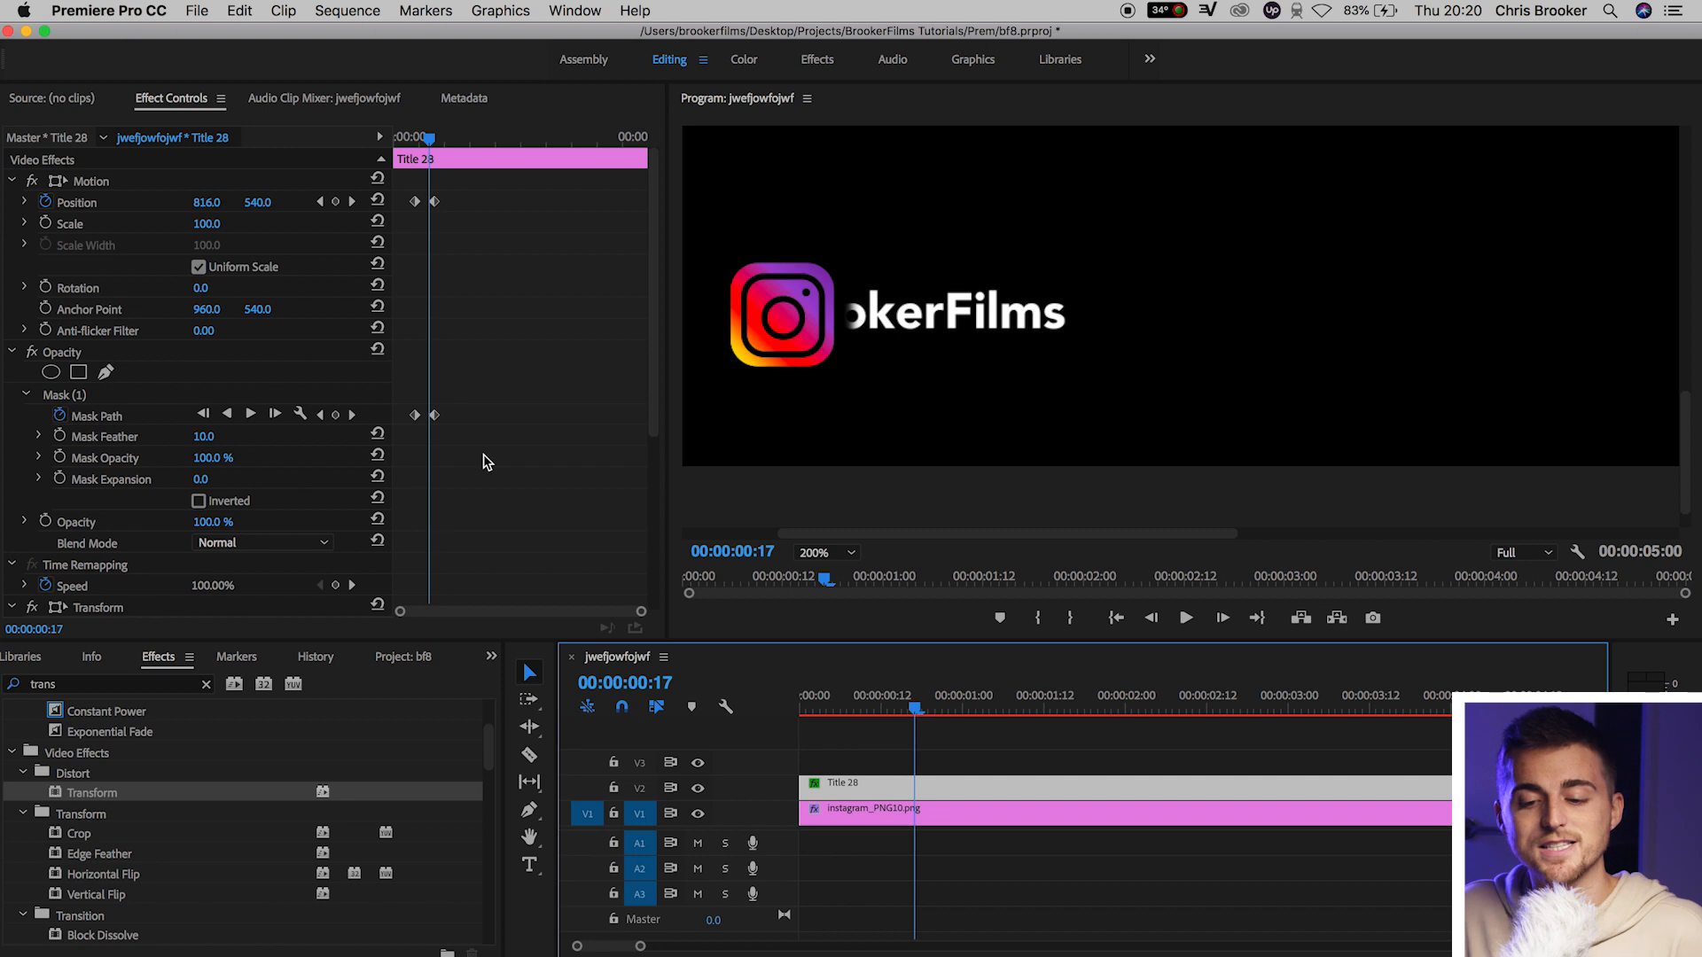
drag(207, 438, 184, 438)
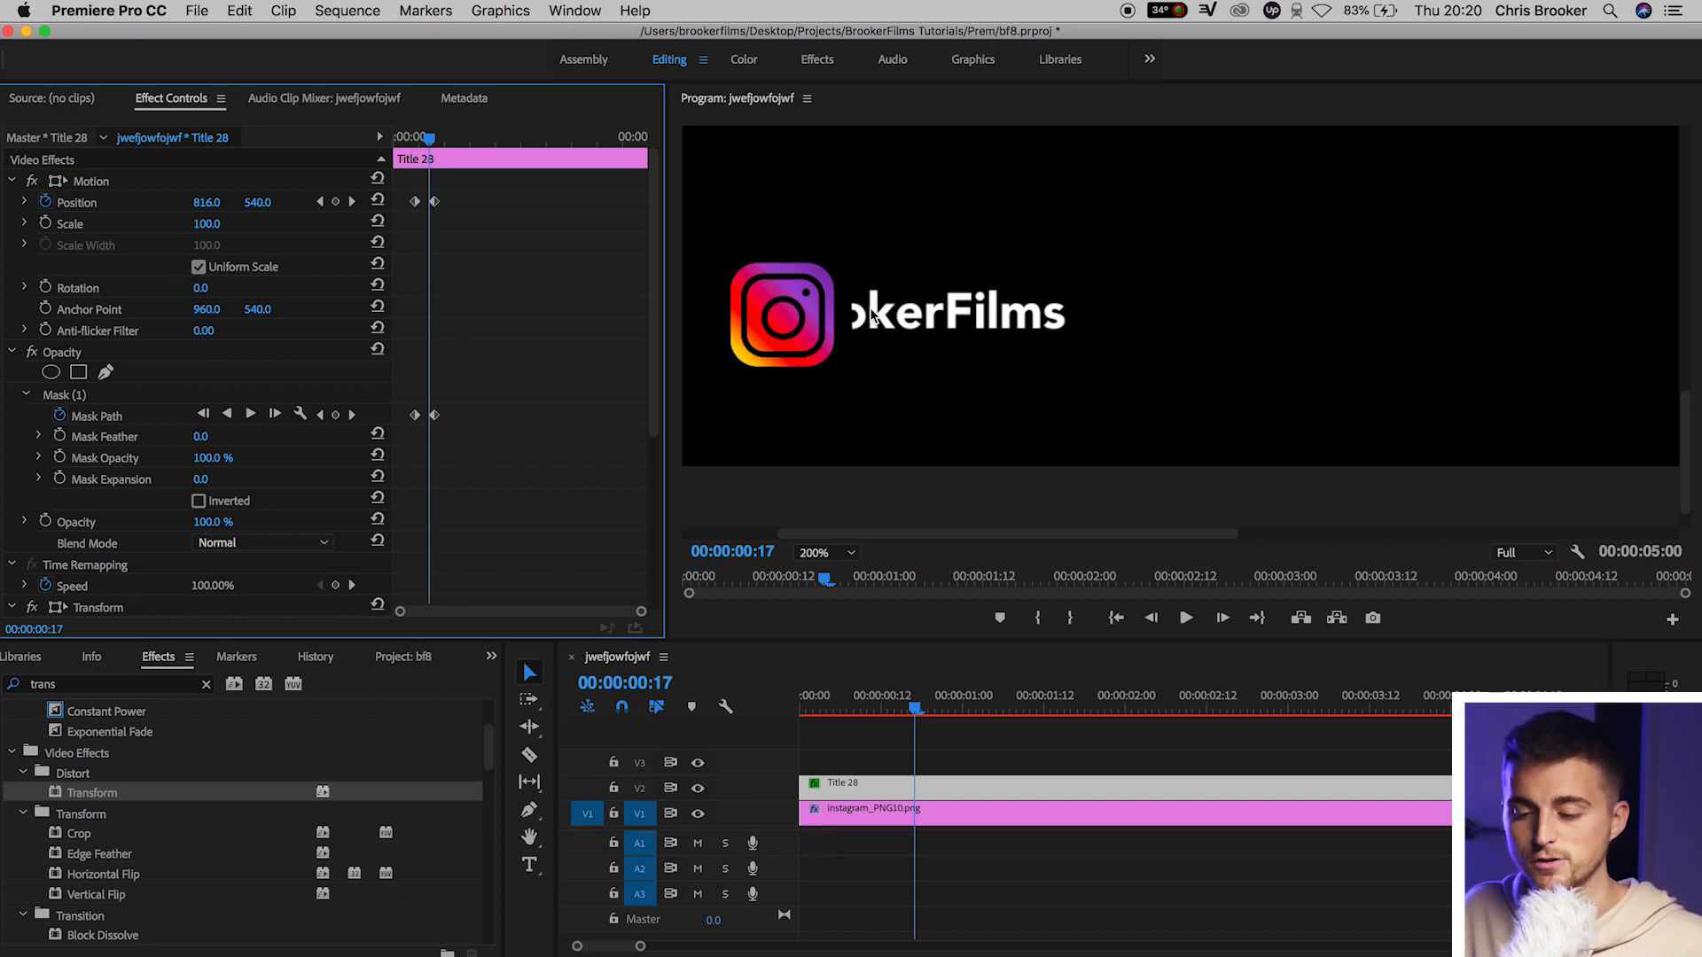
click(811, 695)
key(space)
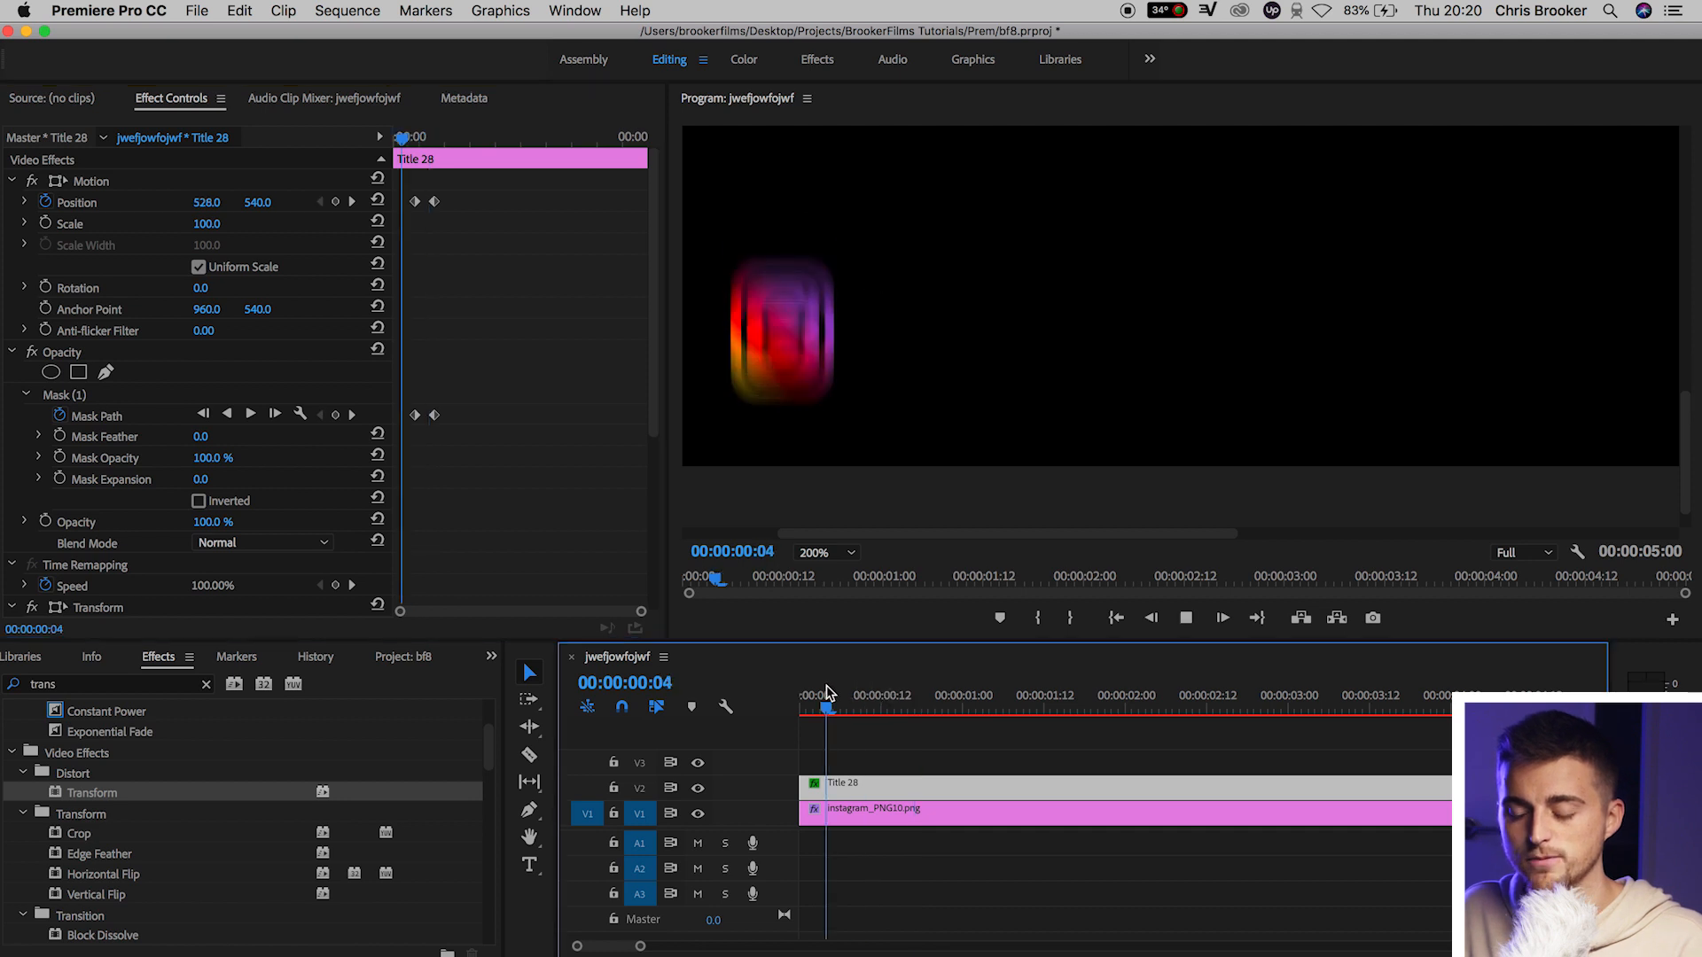